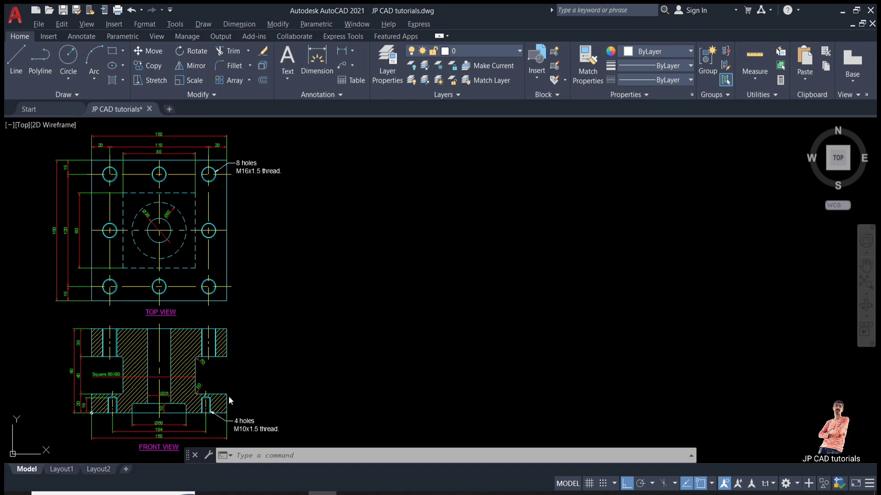
- Draw a 150-long horizontal base line in the empty space to the right of the front view
scroll(165, 438, "up", 4)
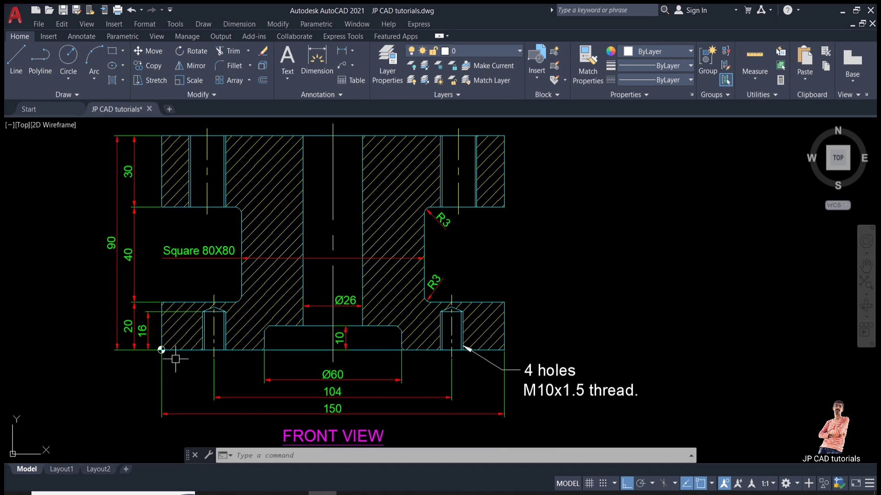
scroll(164, 359, "up", 5)
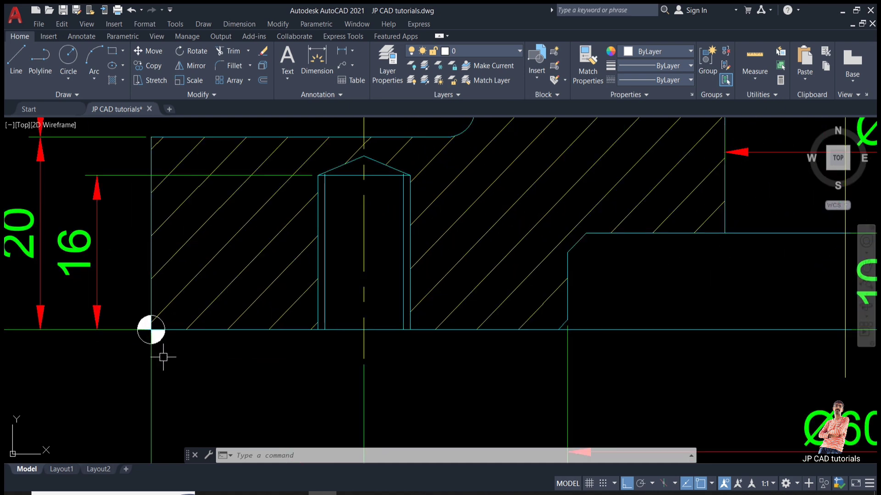
scroll(138, 338, "down", 3)
scroll(139, 338, "down", 2)
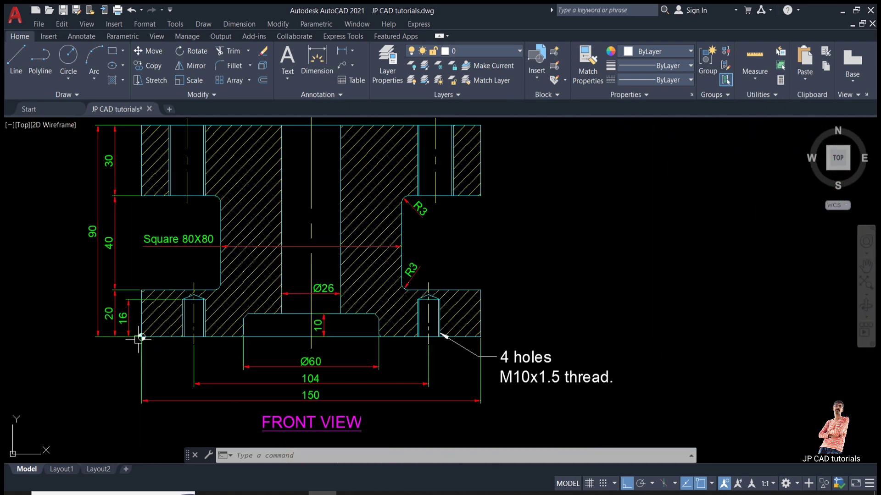
mouse_move(138, 339)
middle_mouse_down()
mouse_move(120, 356)
mouse_move(119, 375)
mouse_move(85, 370)
middle_mouse_up()
scroll(83, 372, "down", 2)
middle_click_drag(245, 369, 234, 372)
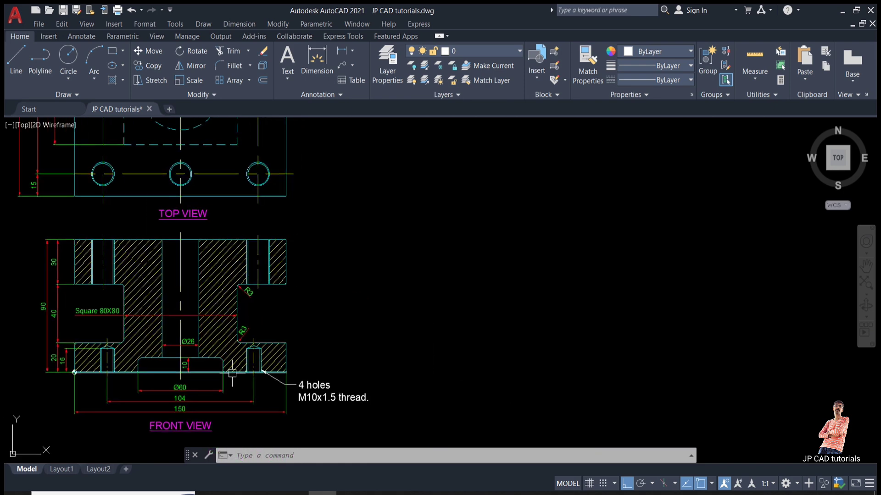
key("Return")
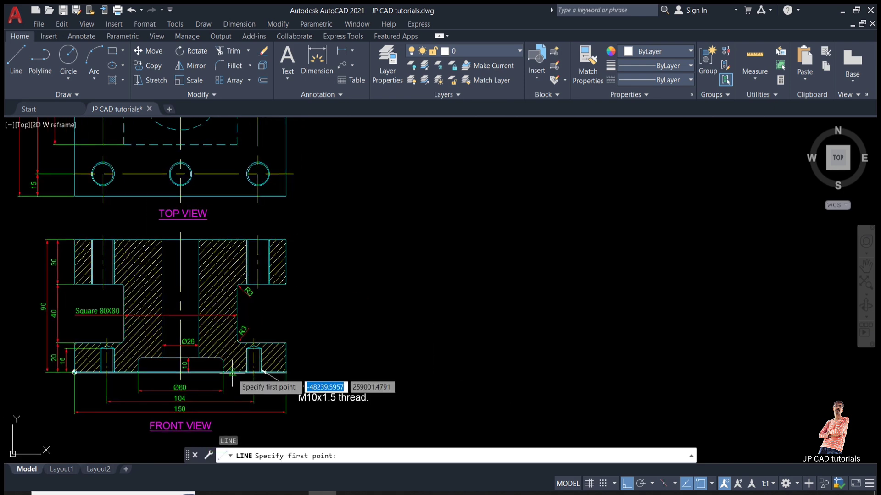
left_click(424, 365)
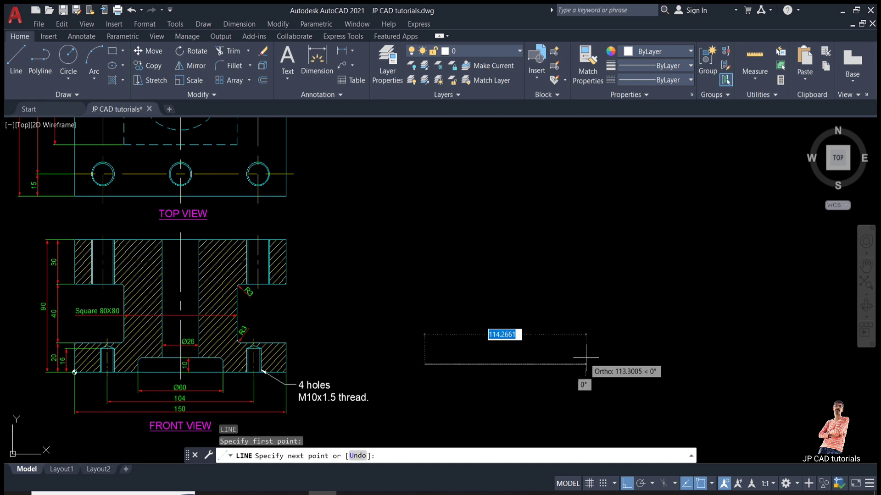
type("150")
key("Return")
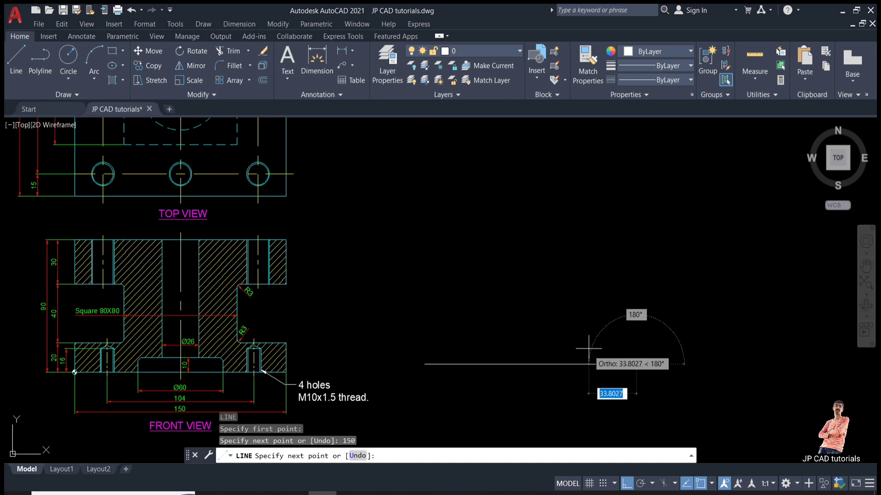
key("Return")
- Draw a 20-long vertical line upward from the left end of the base line
scroll(36, 374, "up", 4)
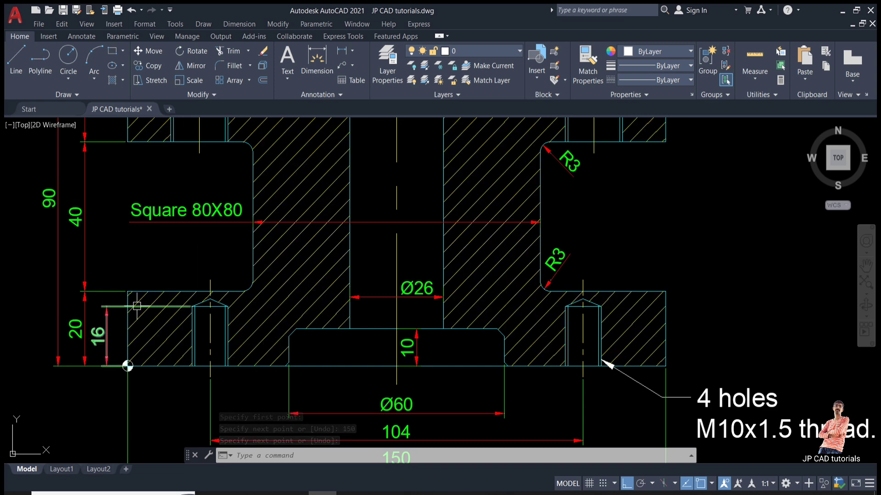
scroll(262, 309, "down", 3)
type("l")
key("Return")
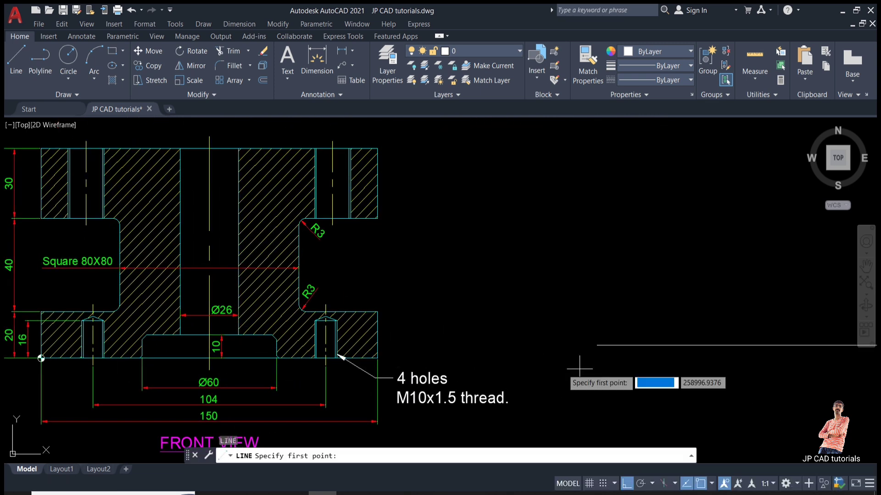
left_click(597, 345)
type("20")
key("Return")
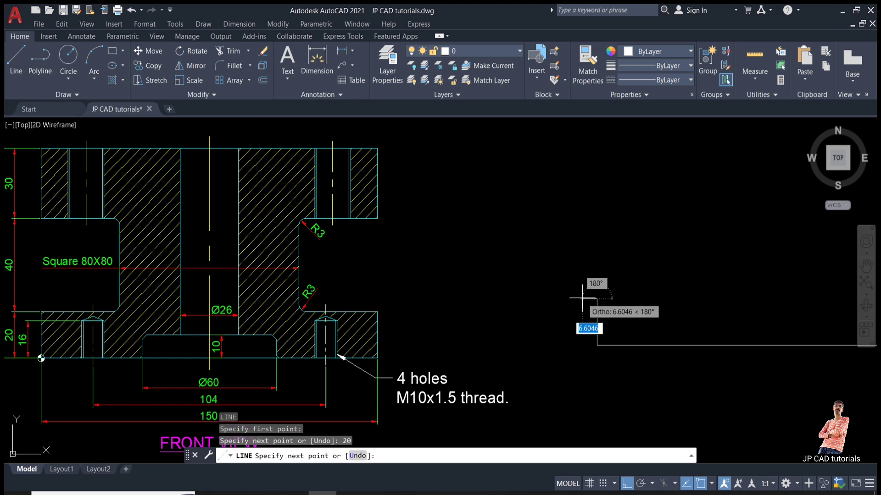
key("Return")
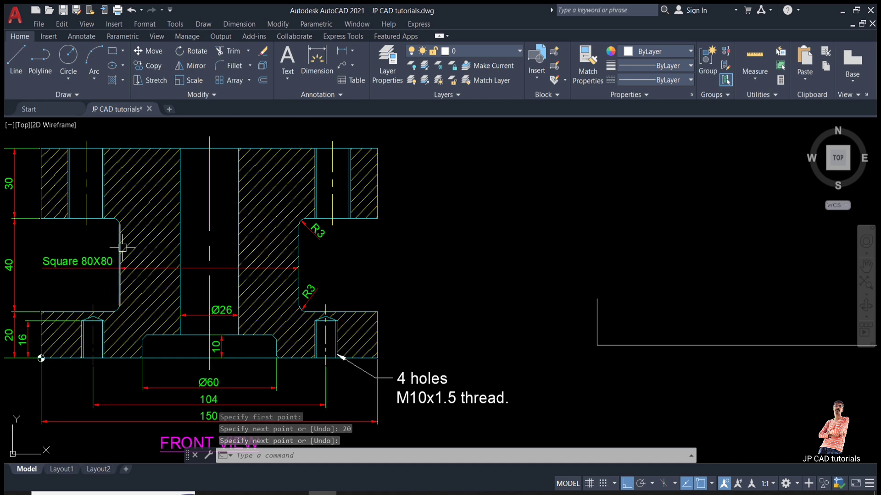
- Examine the Square 80X80 note in the front view and the matching square and hole dimensions in the top view
scroll(49, 280, "up", 2)
middle_click_drag(50, 280, 183, 306)
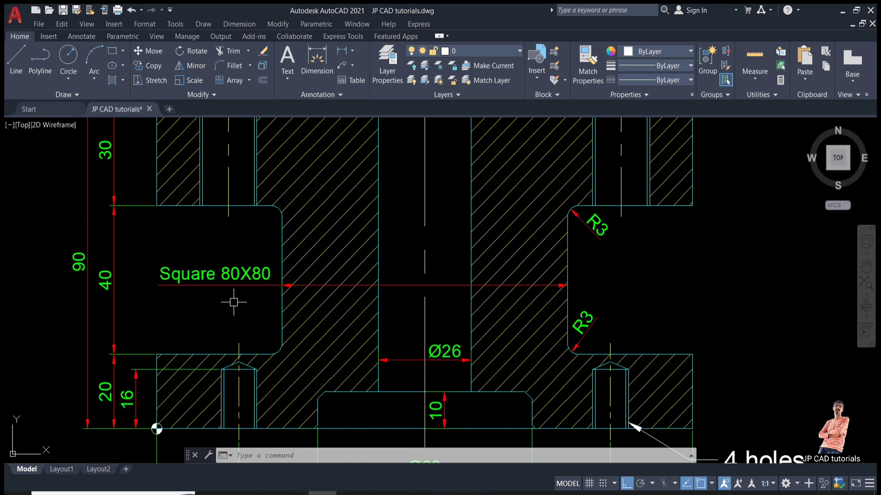
scroll(209, 321, "down", 8)
middle_click_drag(281, 260, 269, 303)
scroll(261, 248, "up", 4)
middle_click_drag(258, 247, 248, 267)
scroll(104, 315, "up", 2)
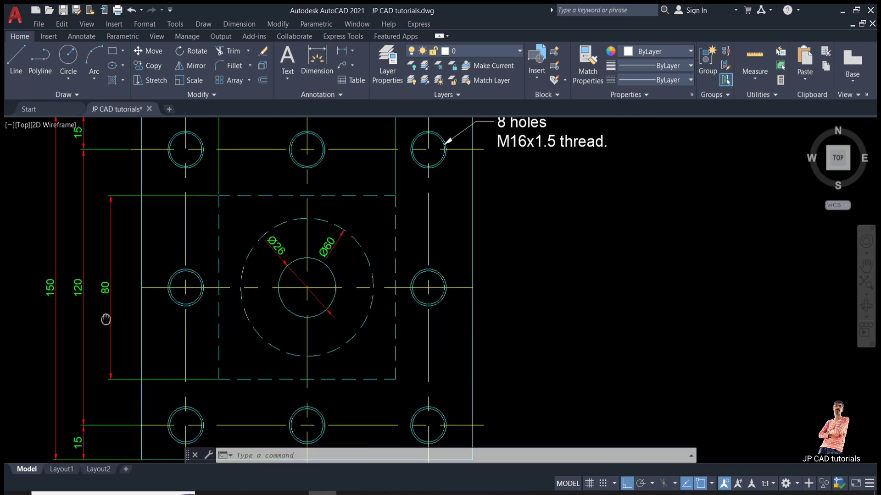
middle_click_drag(142, 288, 116, 339)
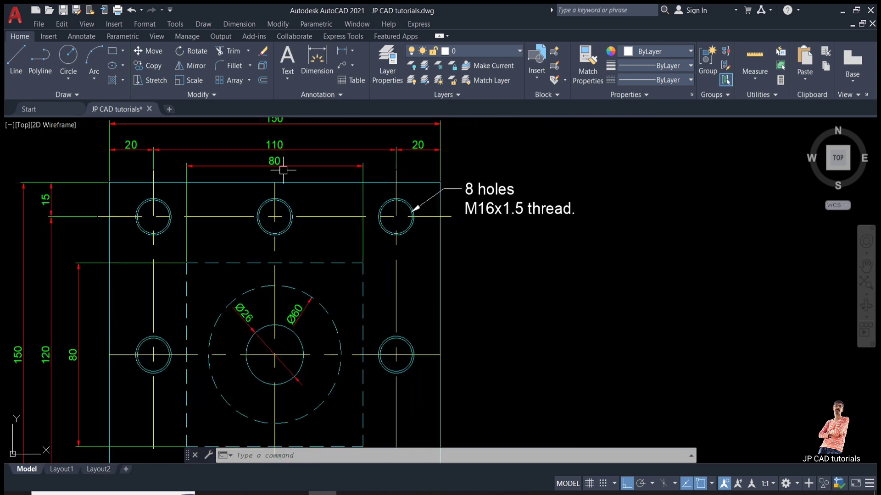
scroll(302, 165, "down", 6)
scroll(412, 293, "up", 4)
middle_click_drag(462, 295, 451, 308)
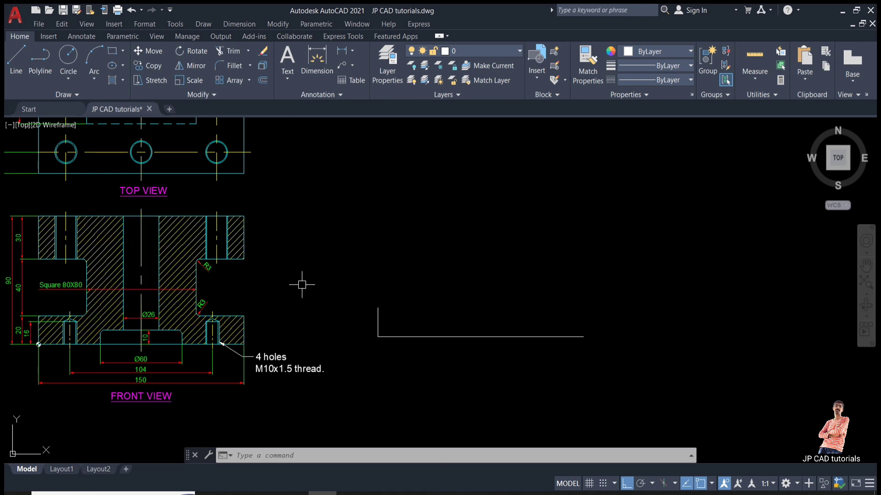
- Draw a vertical centre line about 83 long upward from the midpoint of the base line
type("l")
key("Return")
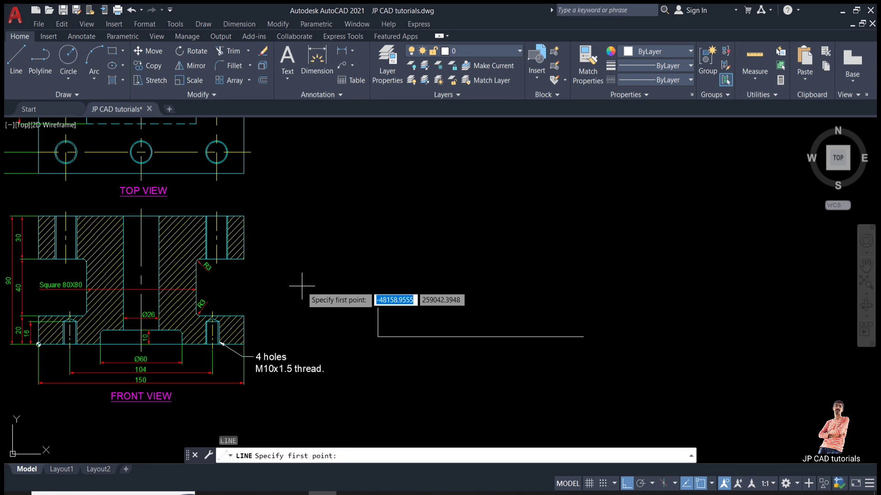
left_click(480, 336)
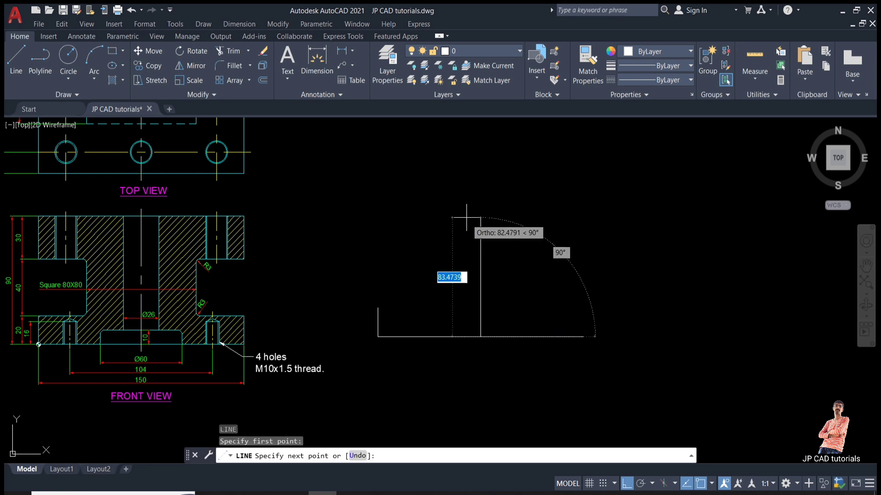
left_click(480, 217)
key("Return")
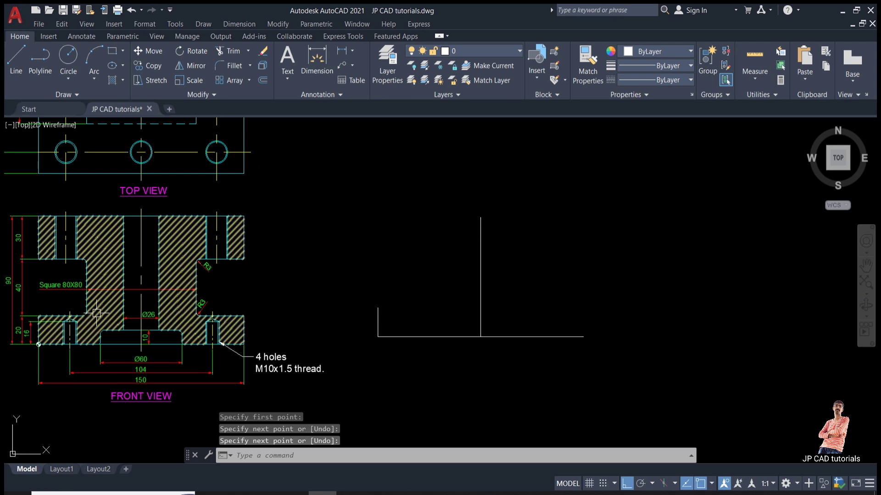
- Offset the vertical centre line 40 to the left
type("o")
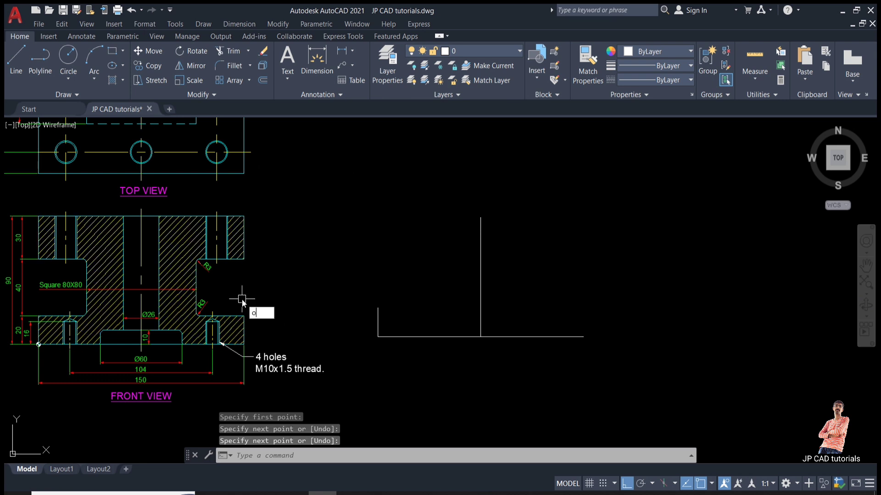
key("Return")
type("40")
key("Return")
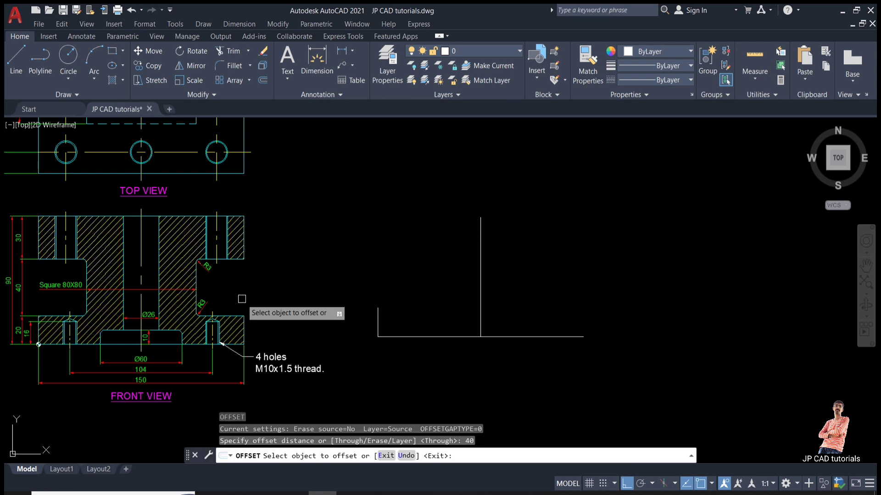
left_click(480, 275)
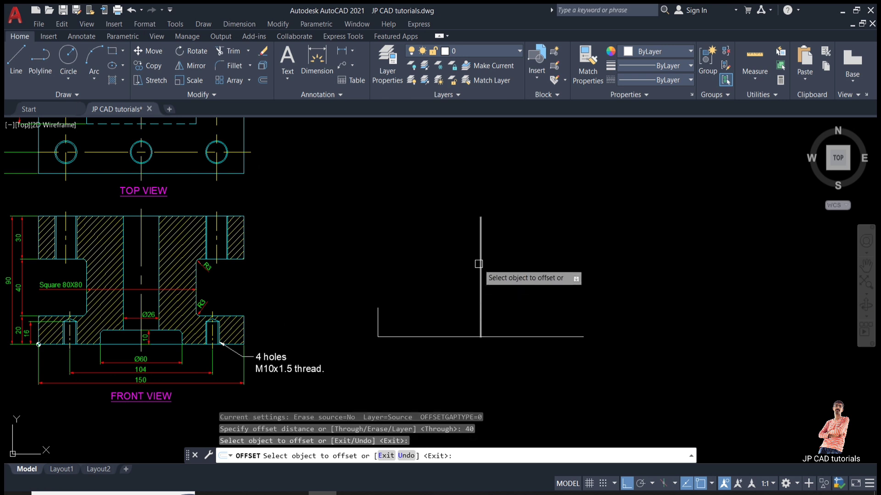
left_click(434, 273)
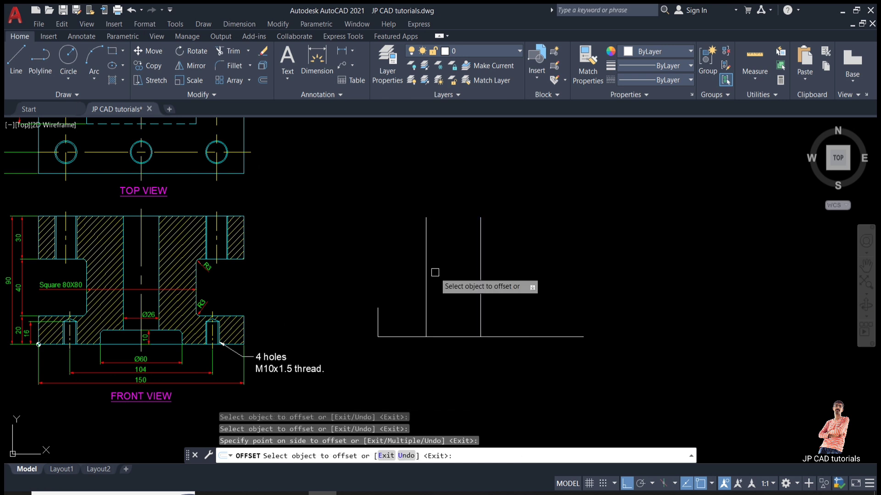
key("Escape")
- Draw a horizontal line from the top of the short left edge to the offset vertical line
type("l")
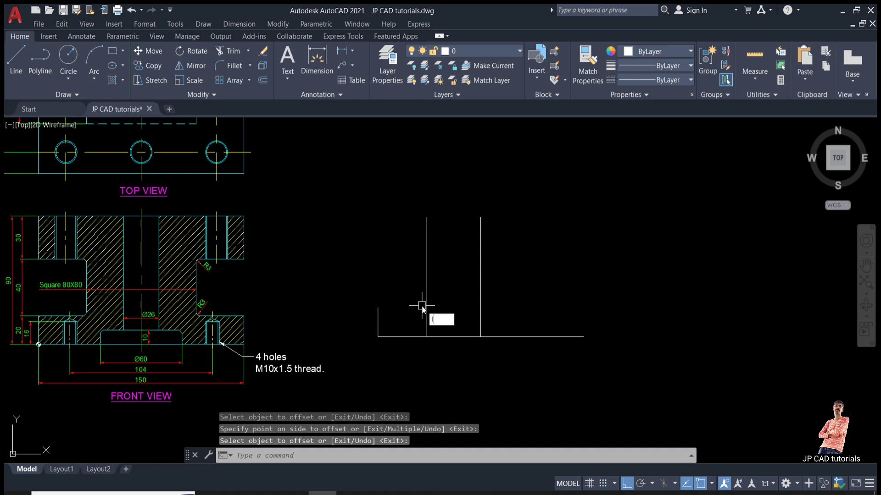
key("Return")
scroll(417, 307, "up", 2)
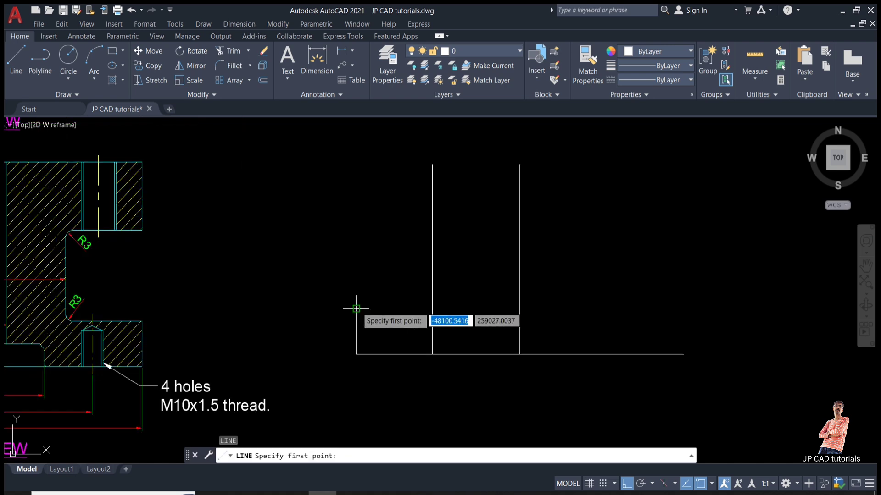
left_click(378, 308)
left_click(432, 308)
key("Return")
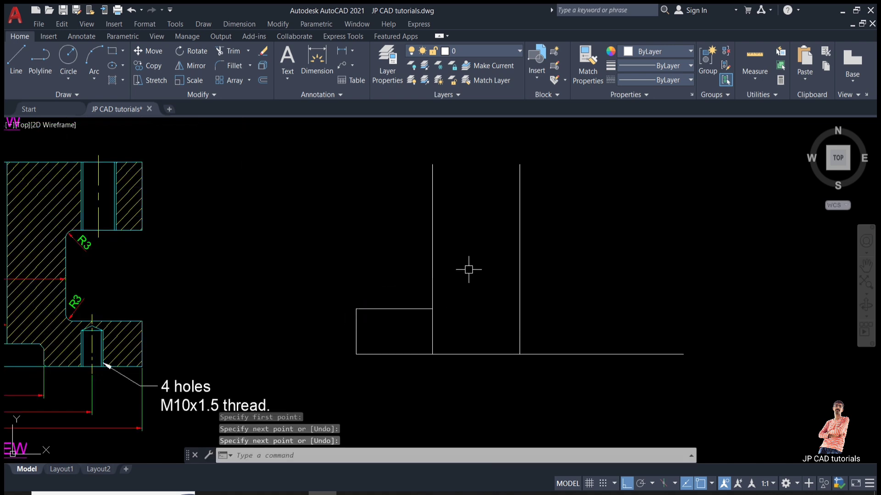
- Offset the top line of the lower flange 40 upward to mark the underside of the upper flange
scroll(469, 269, "down", 1)
scroll(11, 292, "up", 2)
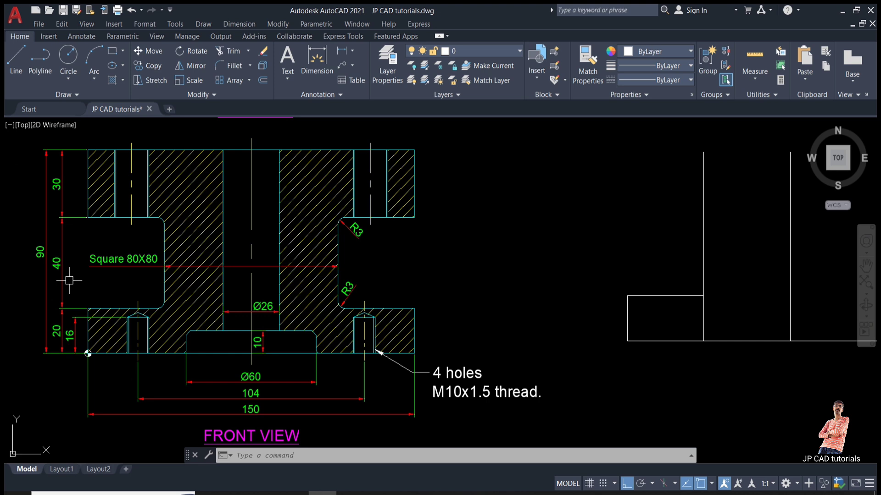
left_click(484, 238)
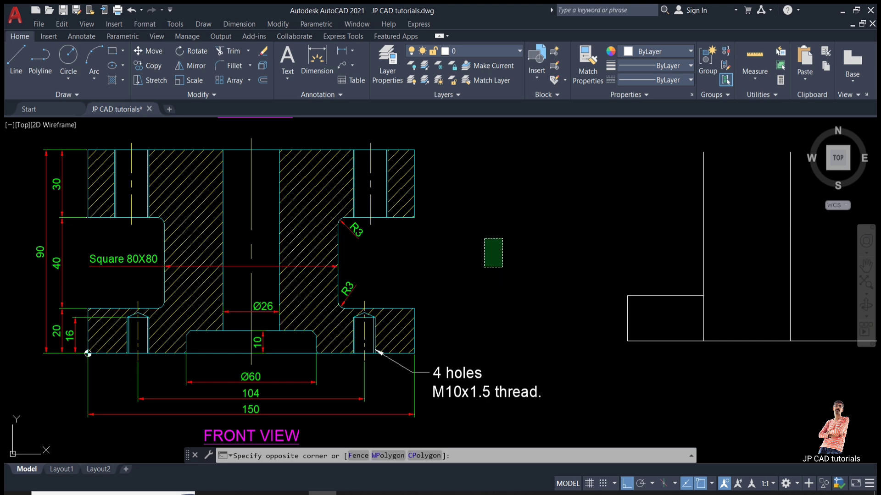
left_click(484, 238)
type("o")
key("Return")
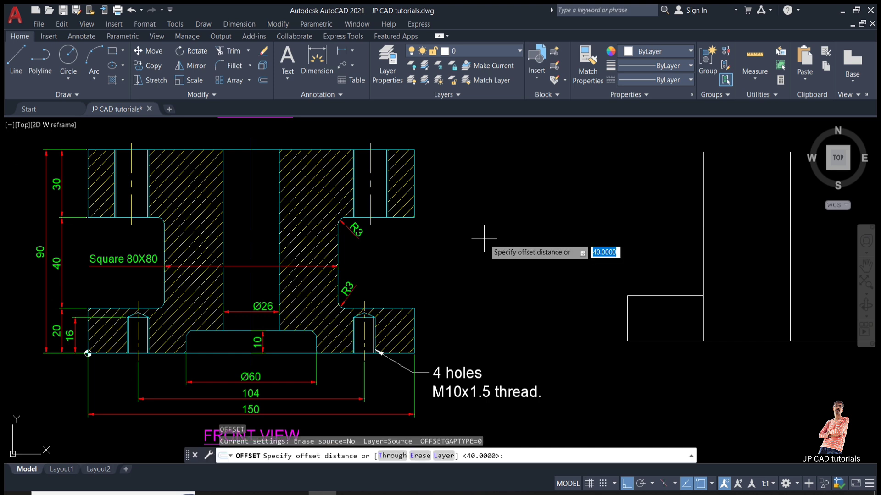
type("40")
key("Return")
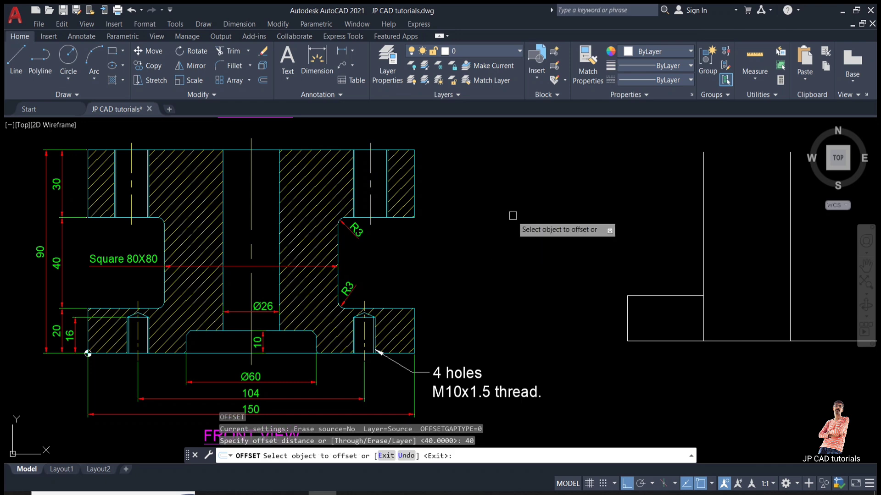
left_click(665, 296)
left_click(653, 250)
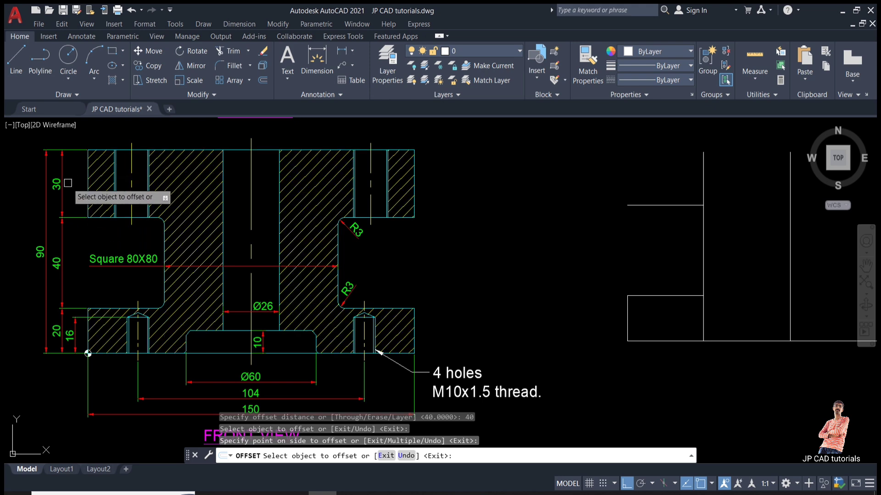
key("Return")
- Offset the upper flange's underside line 30 upward to mark the top of the part
key("Return")
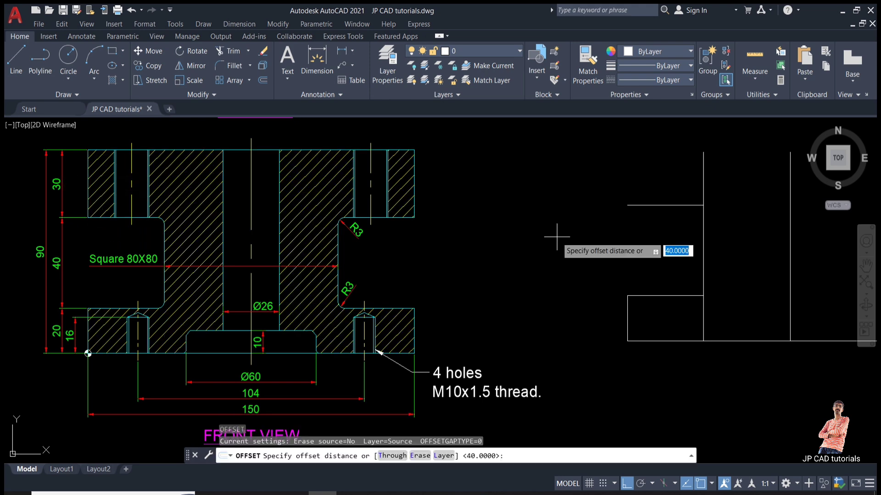
type("30")
key("Return")
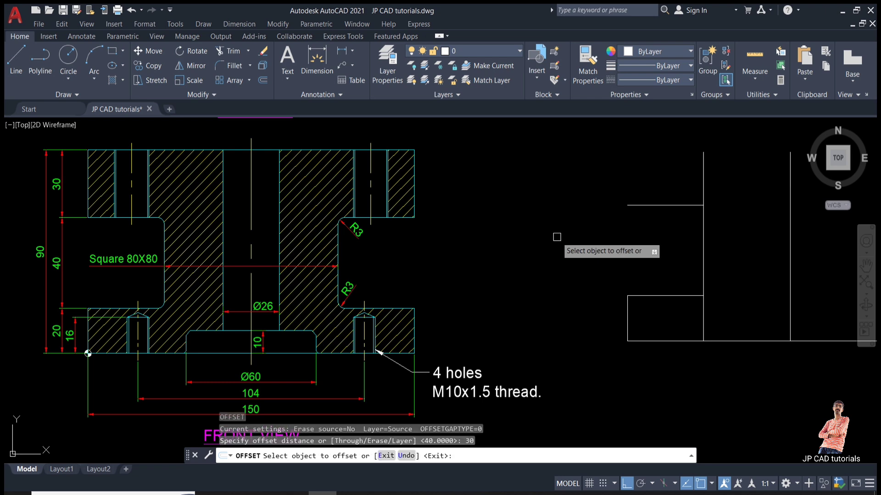
left_click(643, 205)
left_click(635, 168)
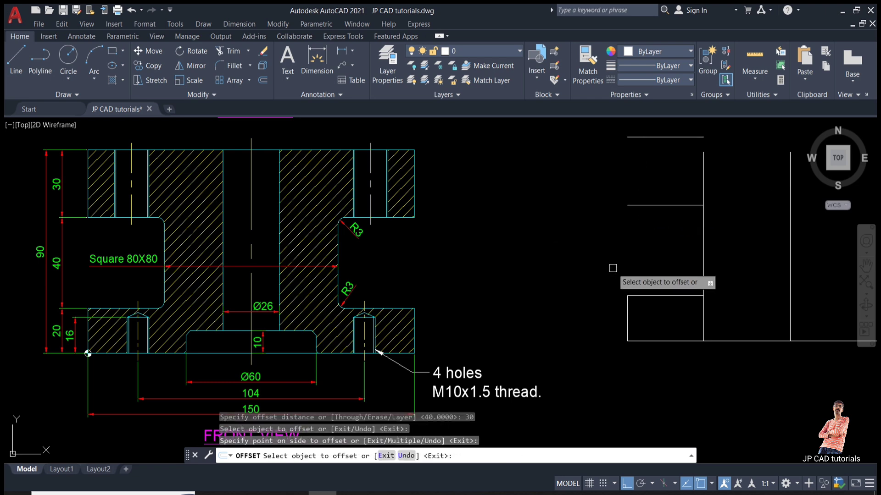
key("Escape")
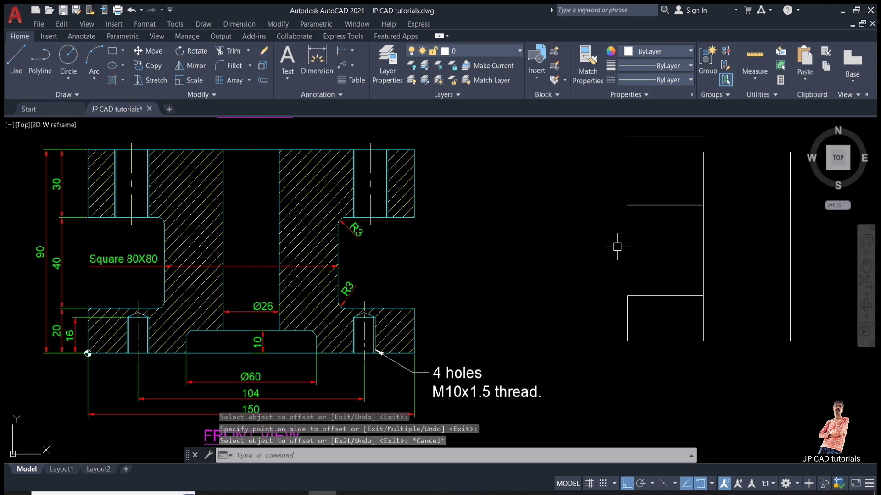
- Draw a vertical line joining the left ends of the upper flange's underside and top lines
type("l")
key("Return")
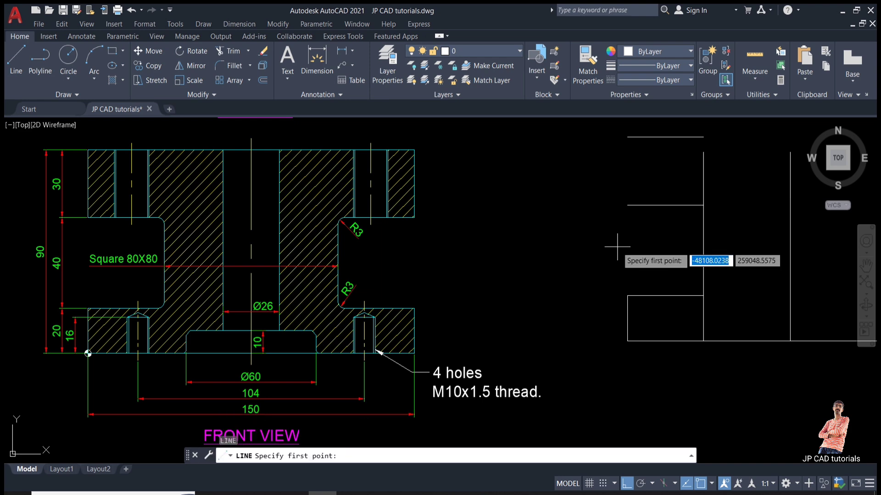
left_click(627, 205)
left_click(627, 136)
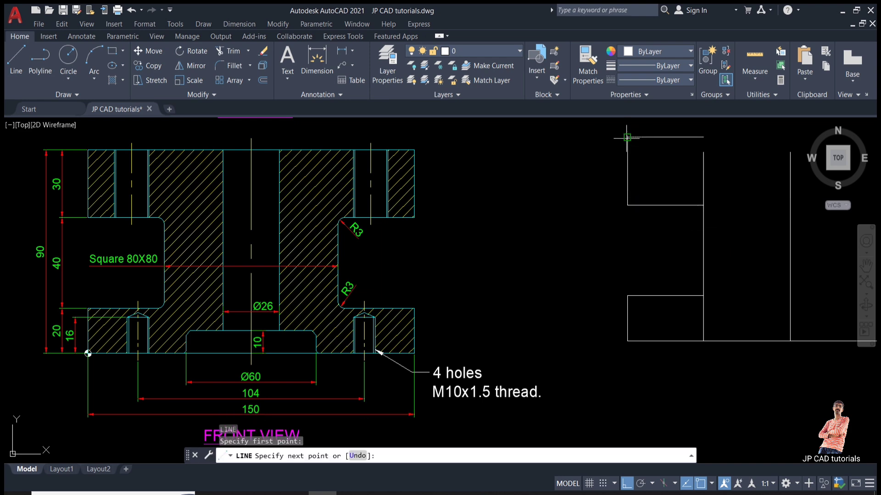
key("Return")
- Trim the vertical line of the square neck where it crosses the lower and upper flanges
type("tr")
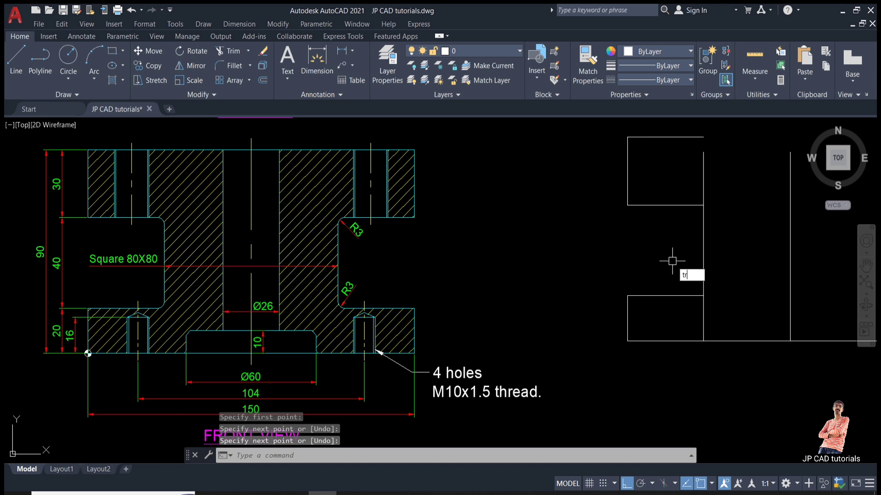
key("Return")
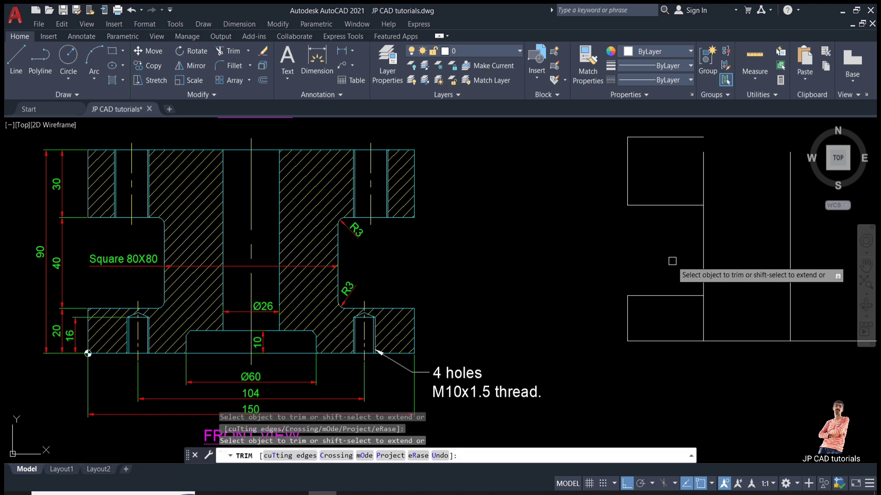
left_click(701, 317)
left_click(703, 191)
scroll(686, 253, "down", 2)
mouse_move(686, 252)
middle_mouse_down()
mouse_move(604, 262)
mouse_move(652, 263)
middle_mouse_up()
scroll(604, 262, "up", 2)
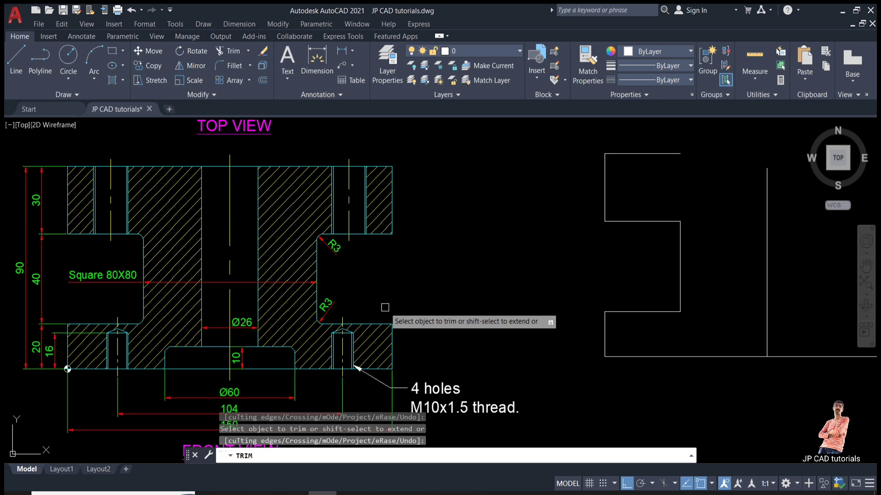
left_click(426, 282)
key("Escape")
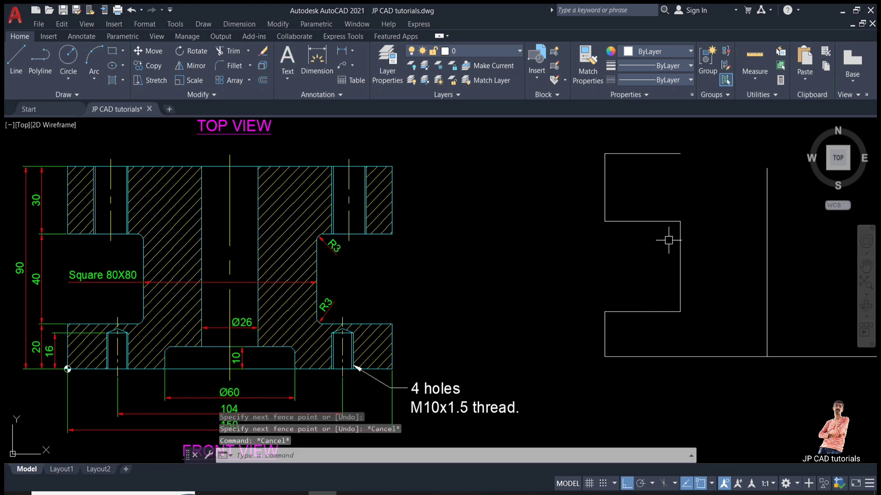
- Stretch the upper end of the vertical centre line upward beyond the level of the part's top line
left_click(776, 202)
left_click(747, 219)
middle_click_drag(758, 185, 749, 224)
left_click(758, 206)
left_click(748, 142)
key("Escape")
- Stretch the right end of the part's top line to meet the vertical centre line
left_click(699, 184)
left_click(671, 198)
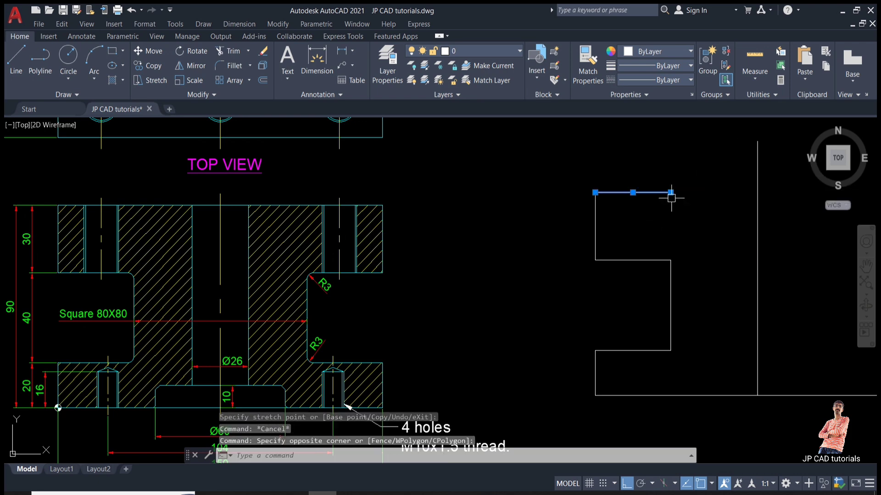
left_click(670, 192)
left_click(757, 193)
key("Escape")
- Trim the part of the vertical centre line that projects above the top line
type("tr")
key("Return")
left_click(757, 165)
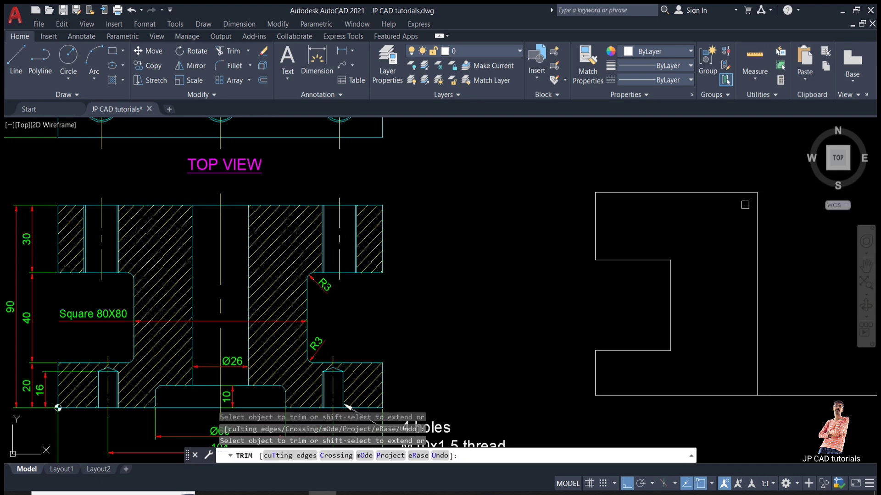
key("Escape")
- Offset the vertical centre line 104/2 to the left to mark the threaded hole's axis
scroll(713, 243, "down", 2)
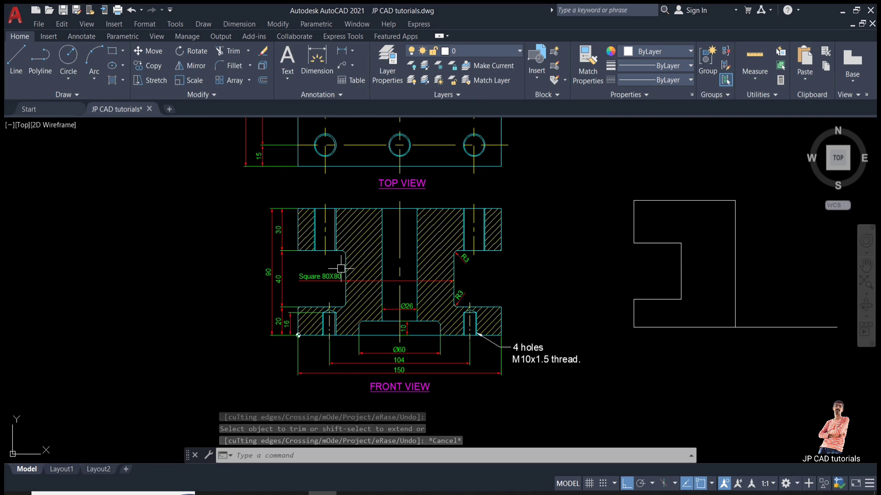
scroll(339, 331, "up", 2)
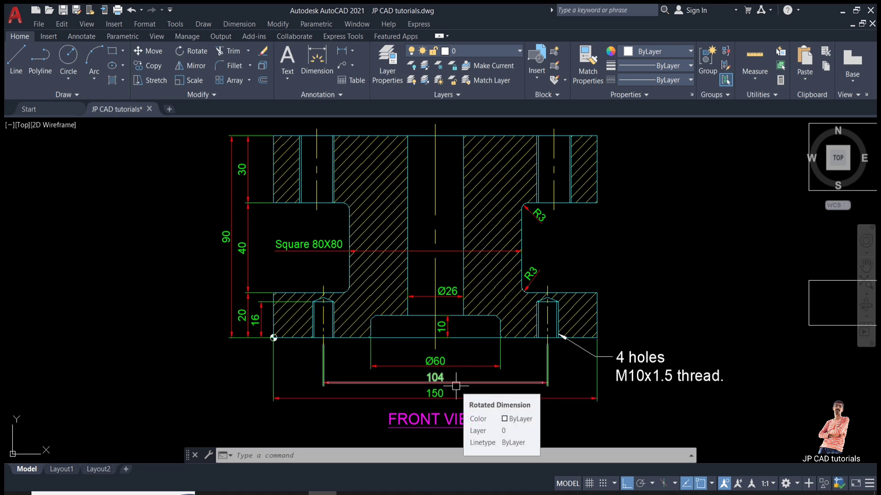
middle_click_drag(456, 386, 292, 402)
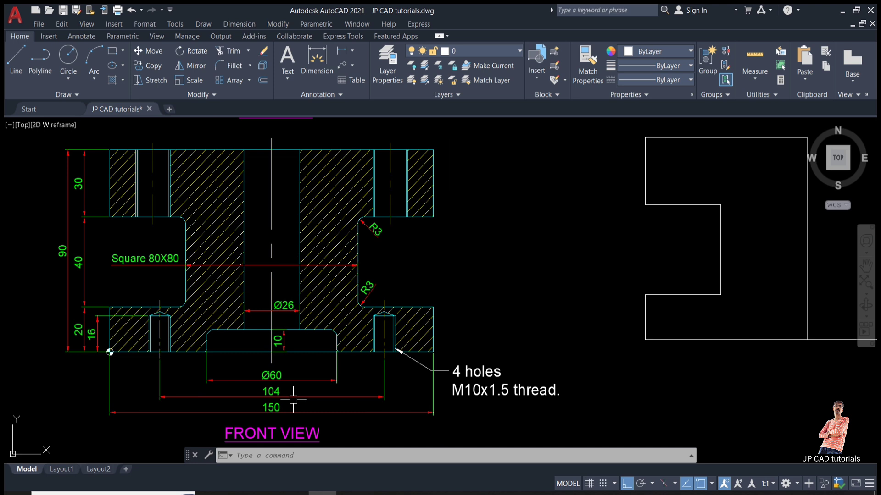
type("o")
key("Return")
type("10")
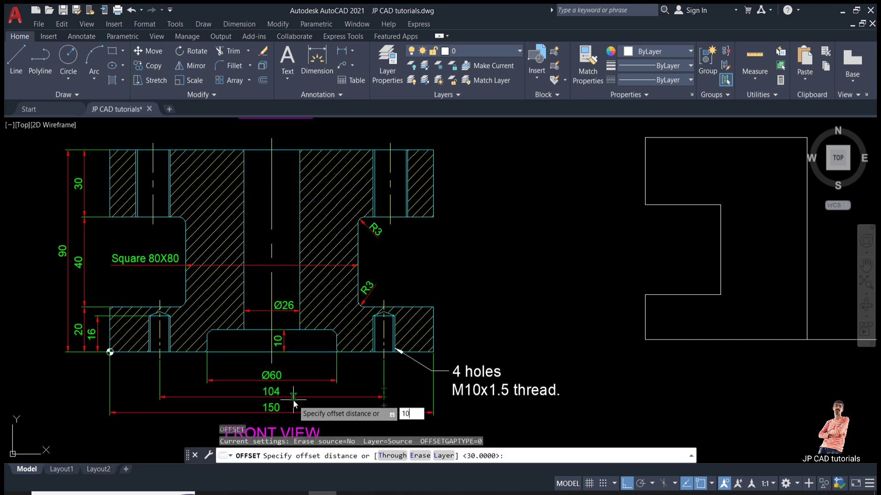
type("4/2")
key("Return")
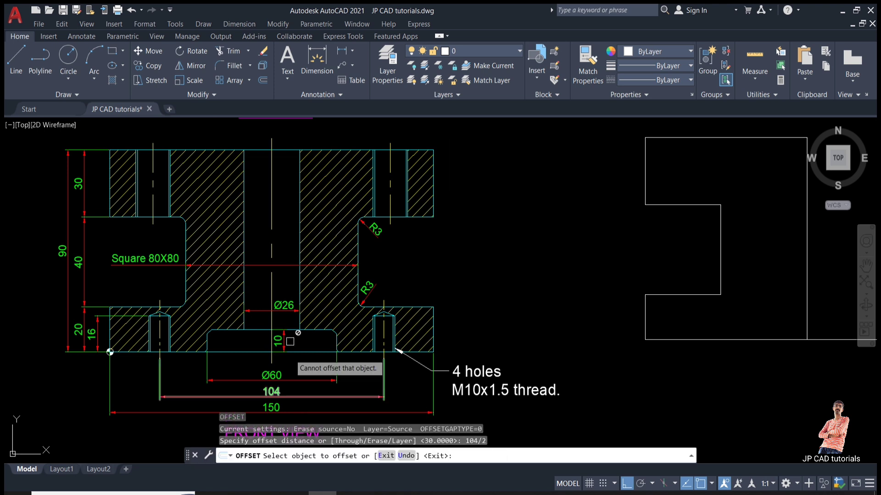
left_click(808, 295)
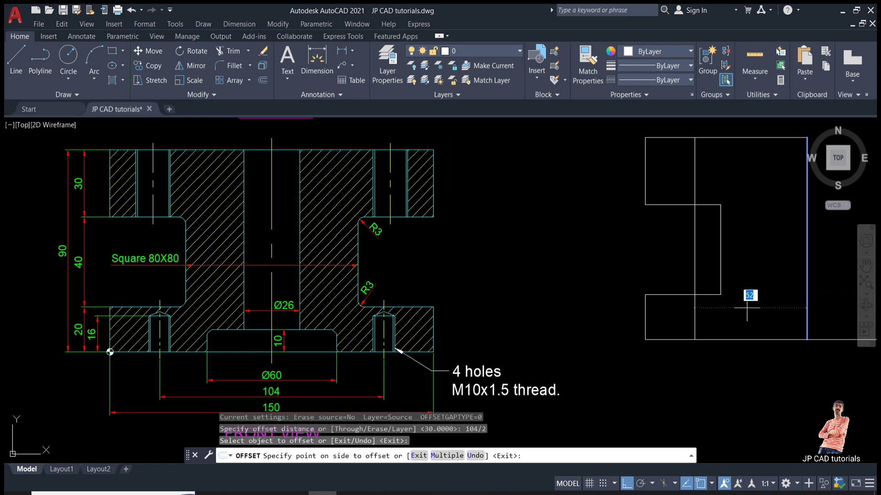
left_click(735, 309)
left_click(159, 370)
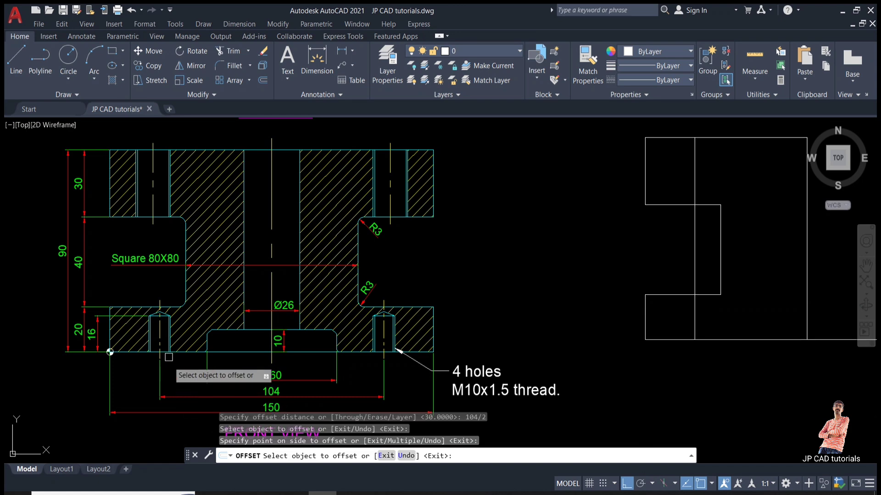
left_click(476, 376)
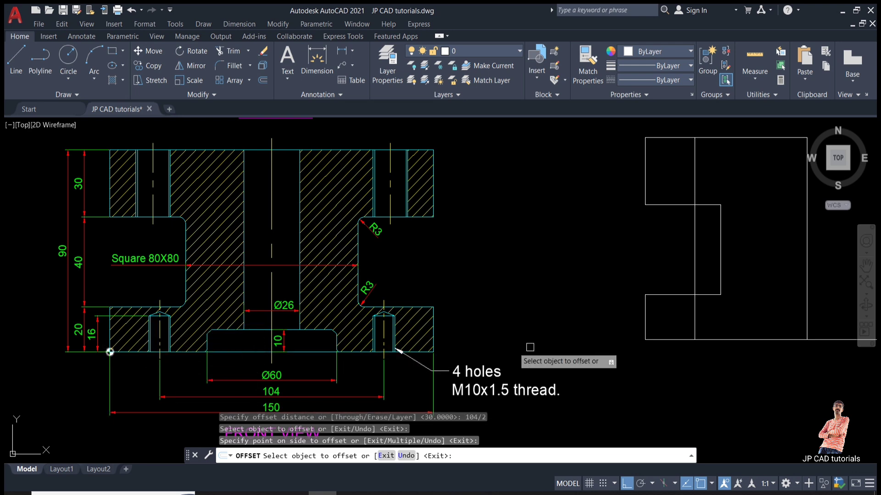
key("Escape")
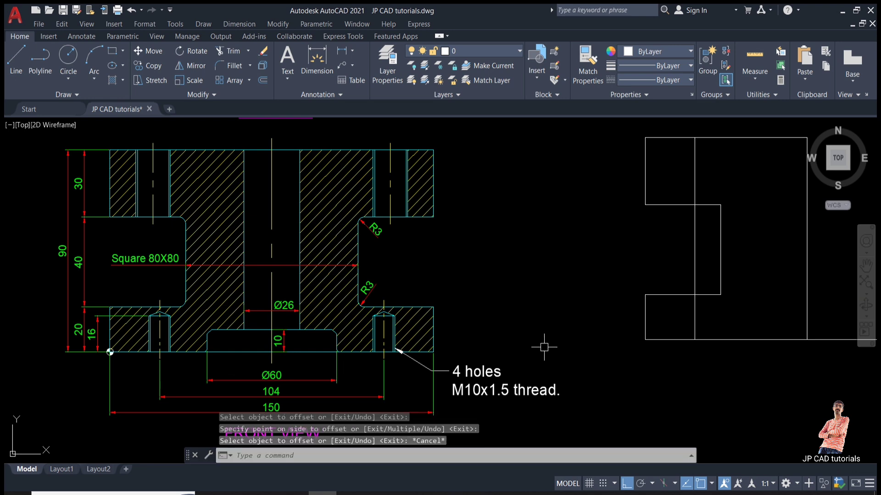
- Offset the part's bottom line 16 upward to mark the depth of the threaded hole
key("Return")
type("16")
key("Return")
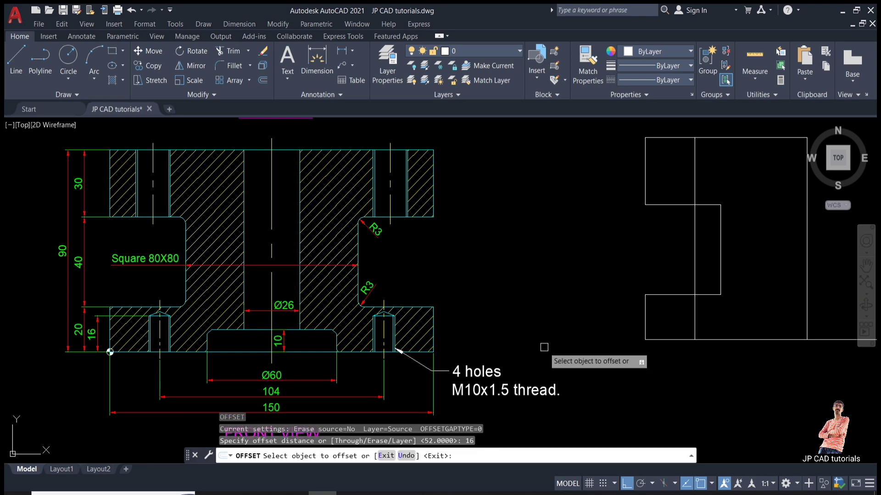
left_click(662, 338)
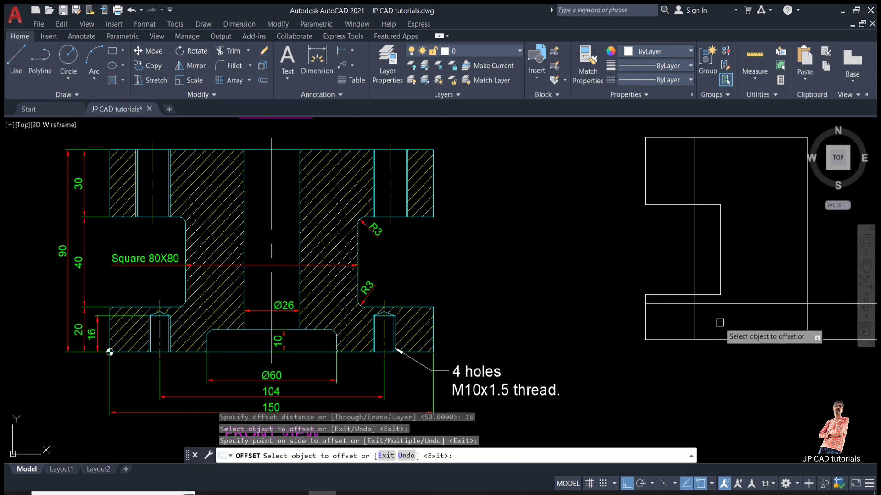
key("Escape")
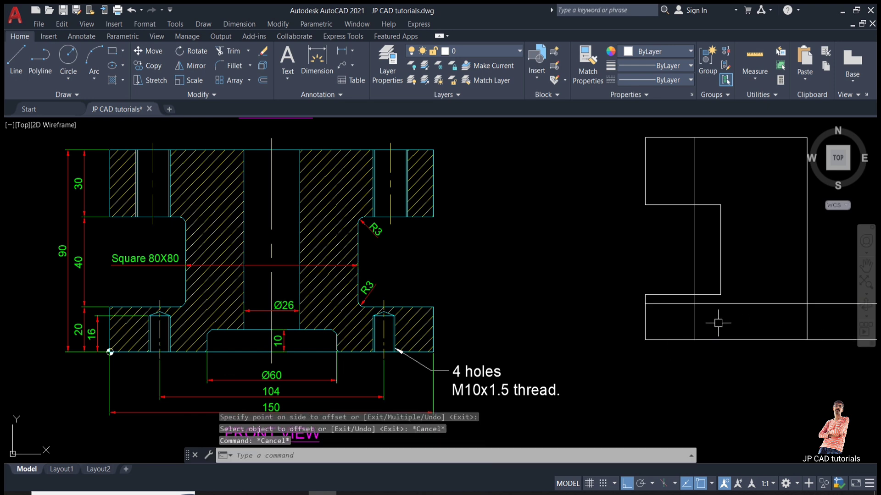
- Offset the hole's axis 5 to both sides to mark the M10 hole's outer thread lines
key("Return")
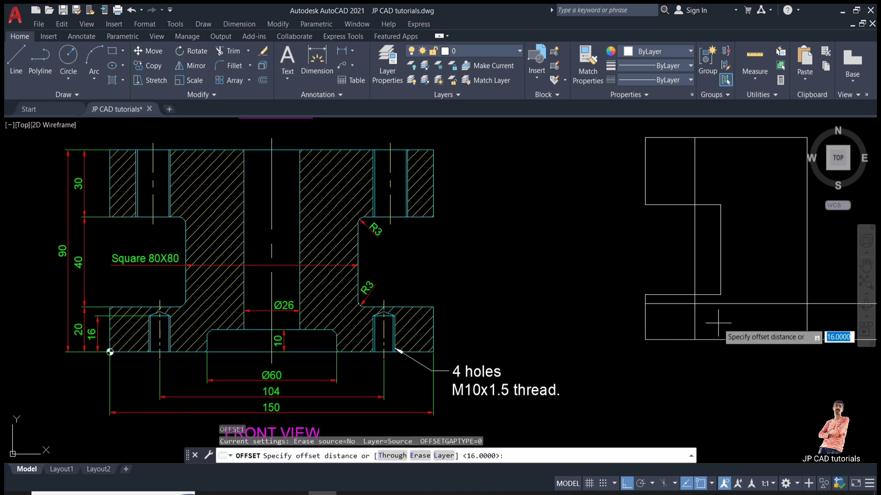
type("5")
key("Return")
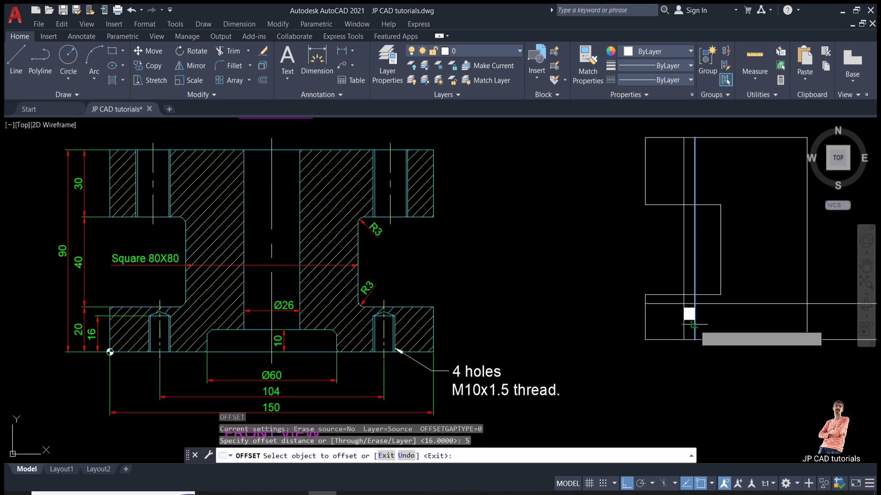
left_click(695, 322)
left_click(690, 324)
left_click(698, 323)
left_click(702, 330)
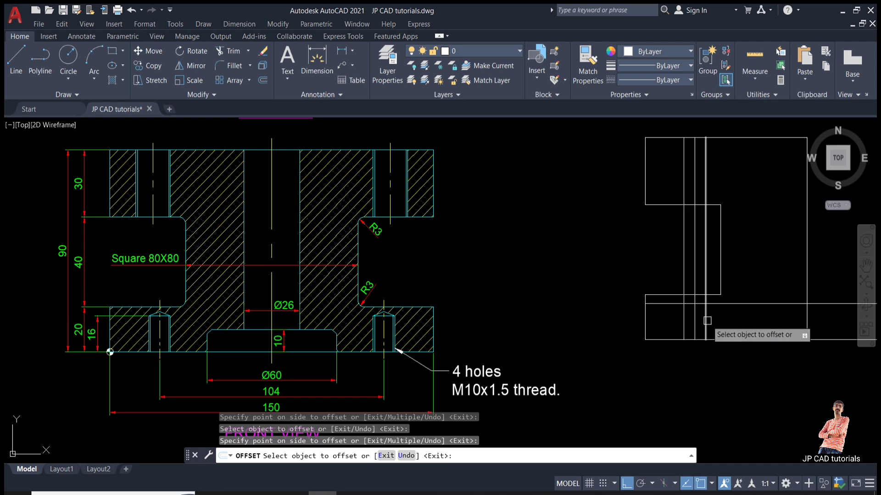
key("Escape")
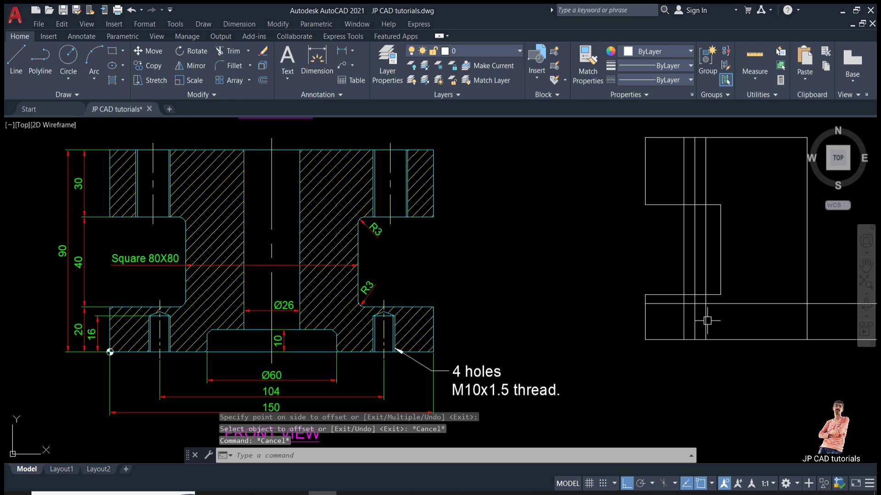
- Offset both outer thread lines 0.75 inward toward the hole's axis
key("Return")
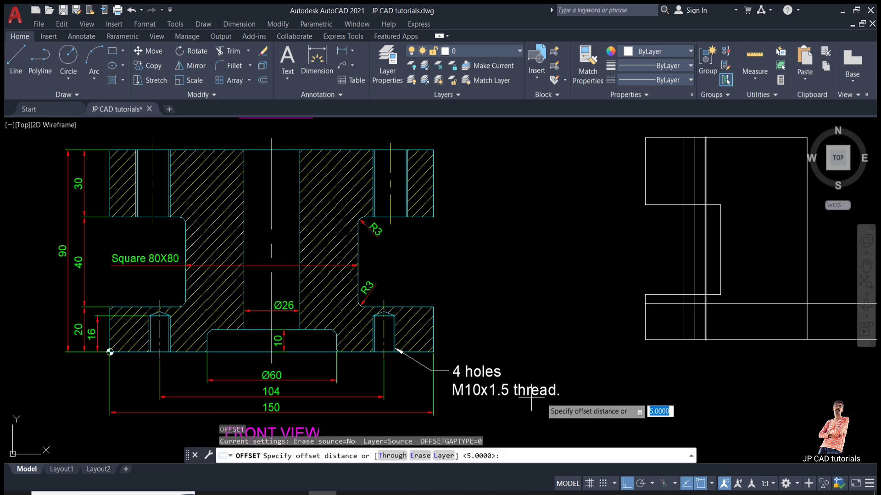
type("0.75")
key("Return")
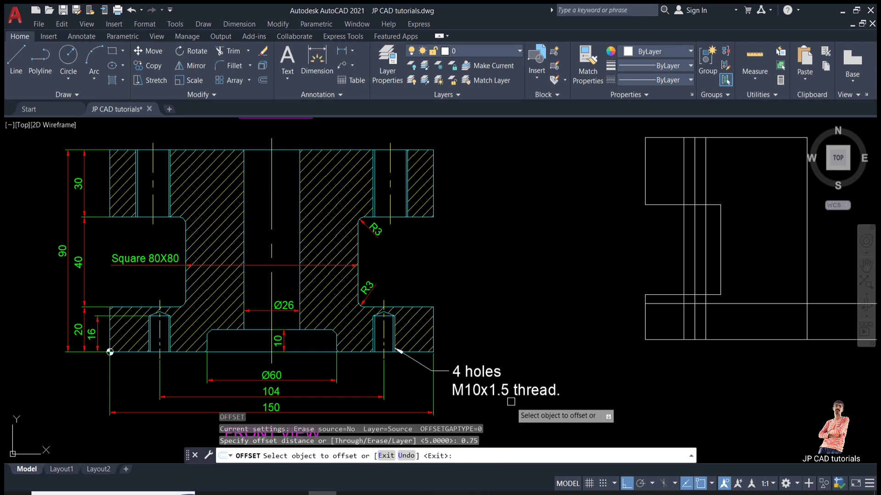
scroll(717, 320, "up", 2)
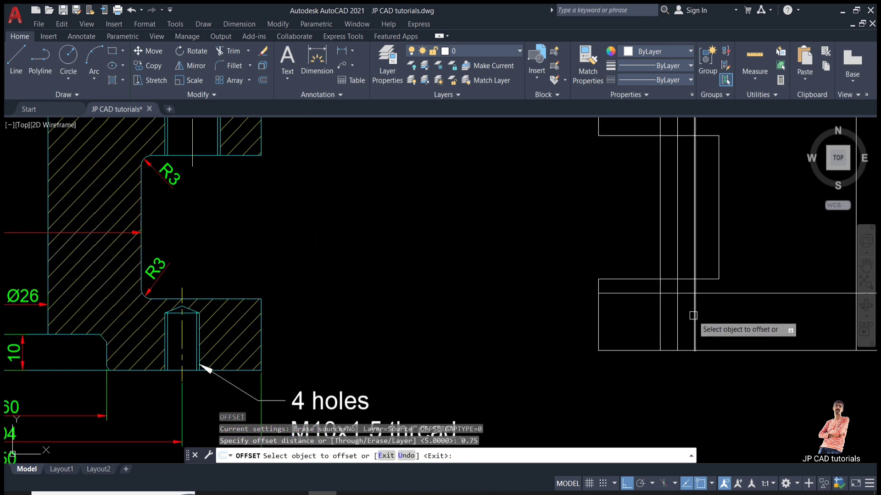
left_click(693, 318)
left_click(677, 316)
left_click(660, 318)
left_click(689, 320)
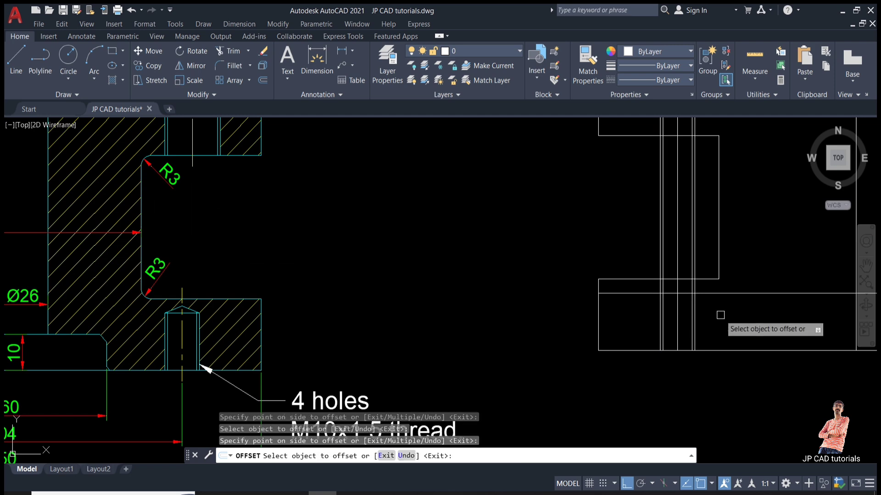
key("Escape")
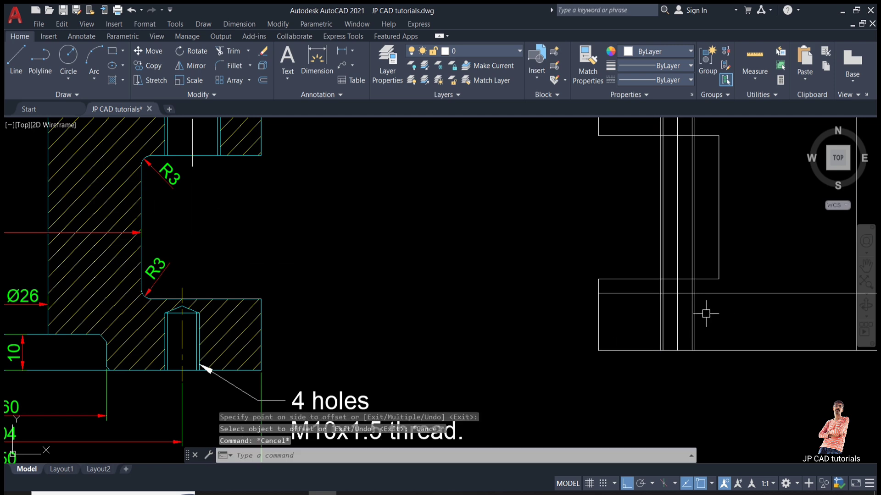
- Measure the height of the threaded hole's conical tip in the reference front view with a temporary linear dimension
scroll(191, 322, "up", 4)
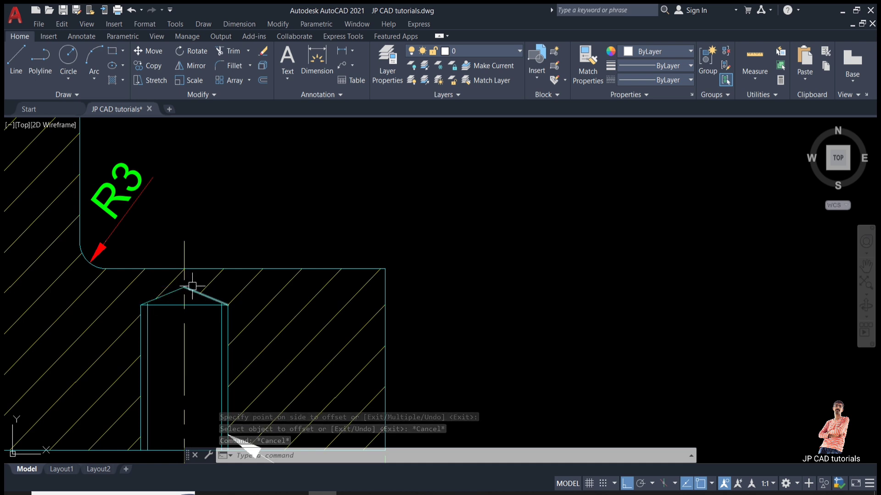
left_click(342, 51)
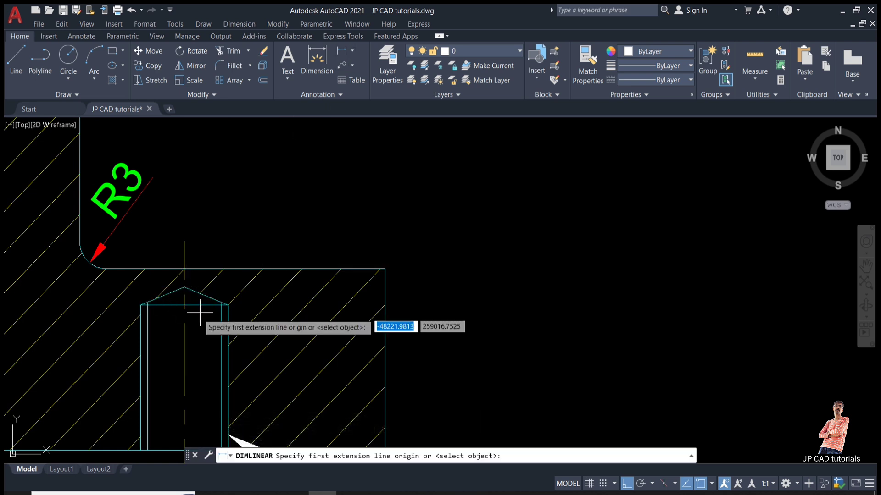
left_click(184, 304)
left_click(184, 287)
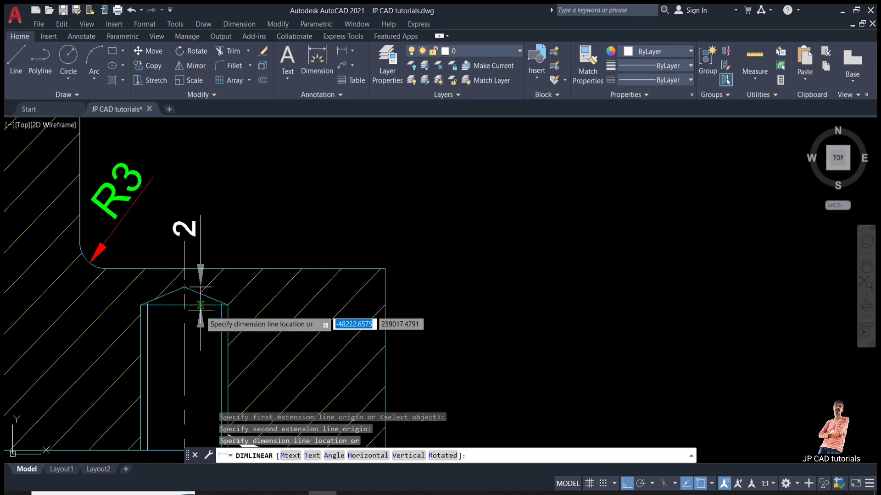
key("Escape")
- Offset the threaded hole's depth line 2 upward to mark the apex of its conical tip
scroll(201, 305, "down", 3)
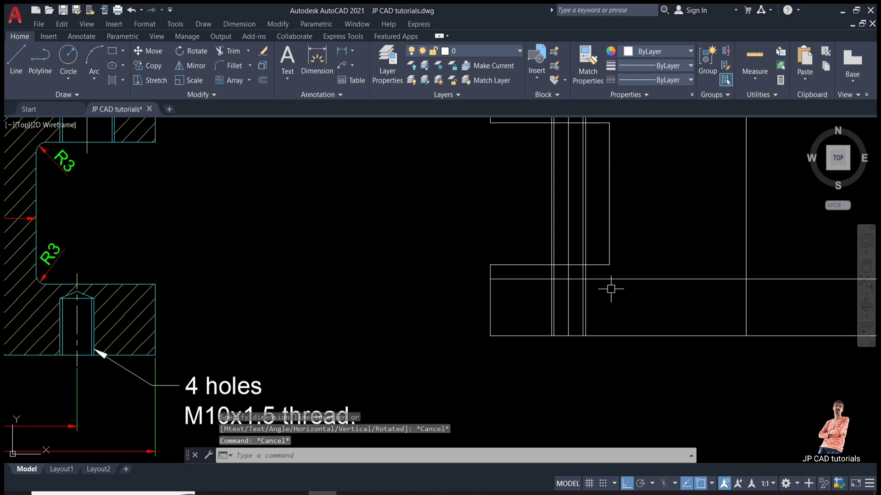
type("o")
key("Return")
type("2")
key("Return")
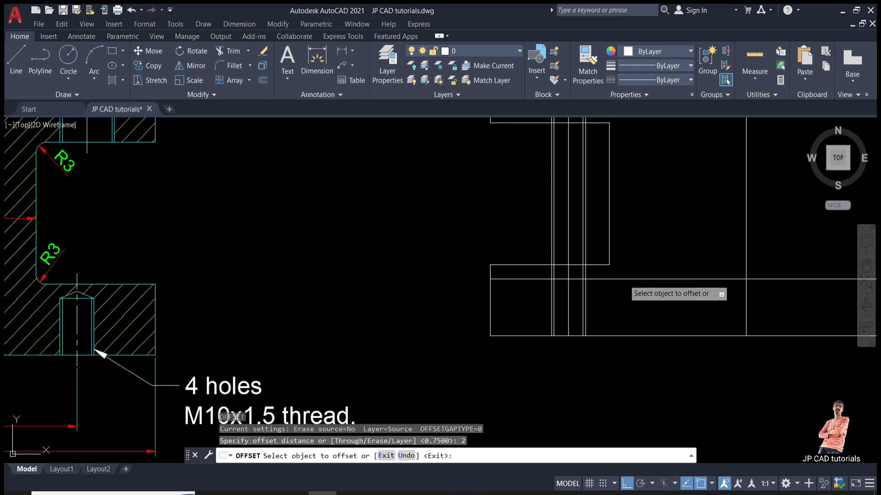
left_click(624, 279)
left_click(624, 262)
key("Escape")
scroll(616, 294, "up", 4)
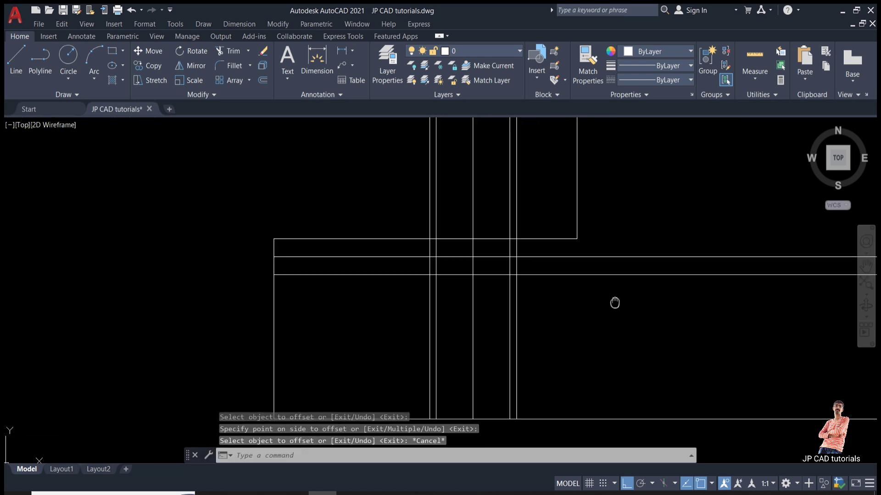
- Draw the threaded hole's conical tip with lines from both outer thread lines at the depth line up to the apex on the axis
left_click(23, 57)
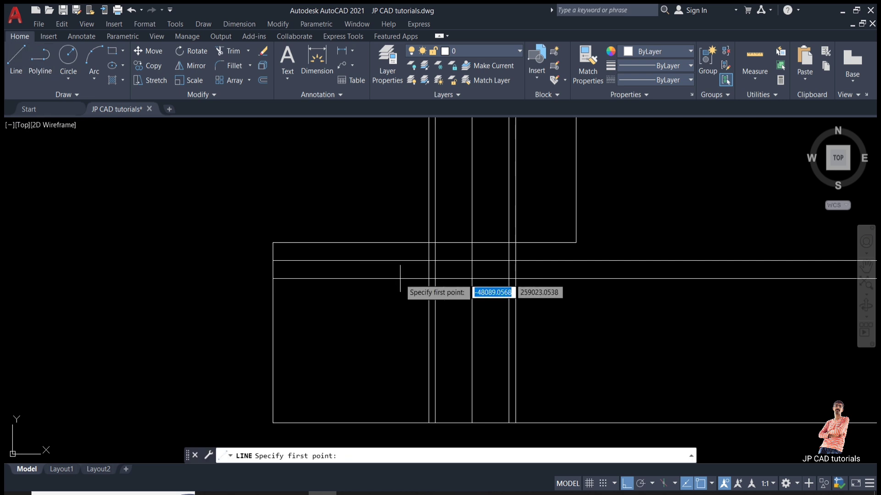
left_click(429, 249)
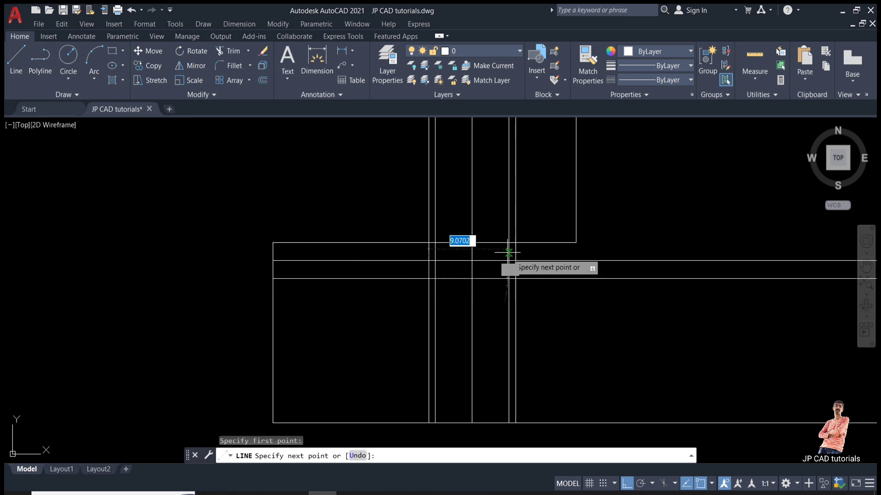
left_click(471, 261)
left_click(515, 279)
key("Escape")
key("Escape")
key("Escape")
key("Escape")
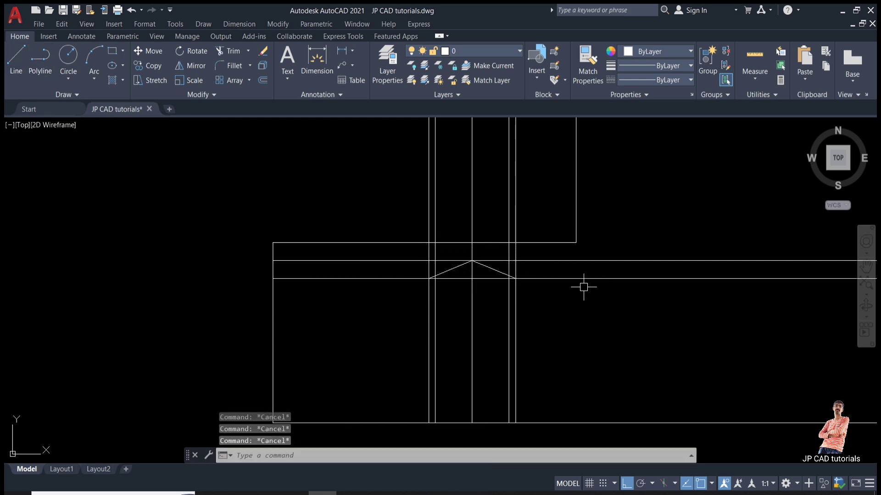
- Trim the hole's depth line on both sides so it only spans between the outer thread lines
type("t")
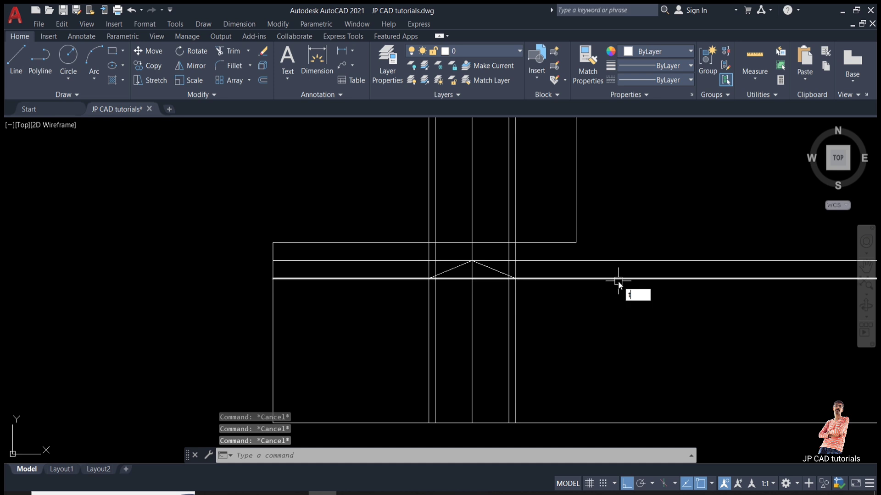
type("tr")
key("Return")
left_click(546, 278)
left_click(405, 278)
key("Escape")
left_click(582, 260)
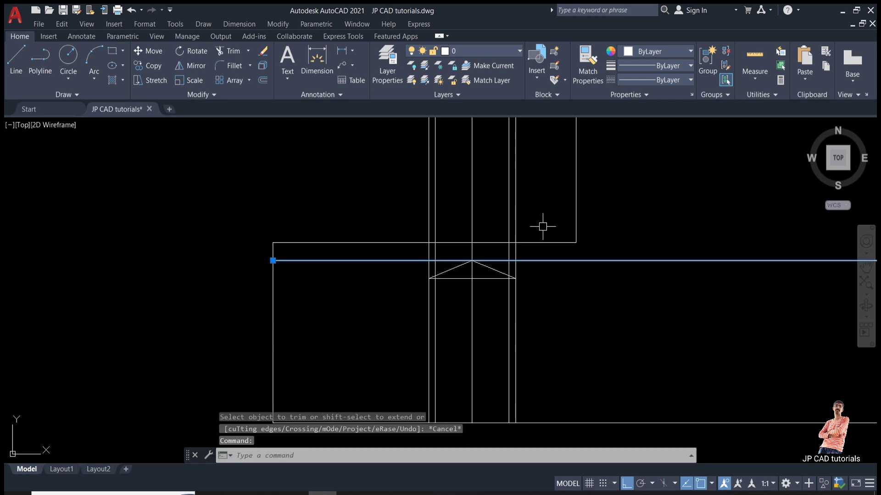
key("Escape")
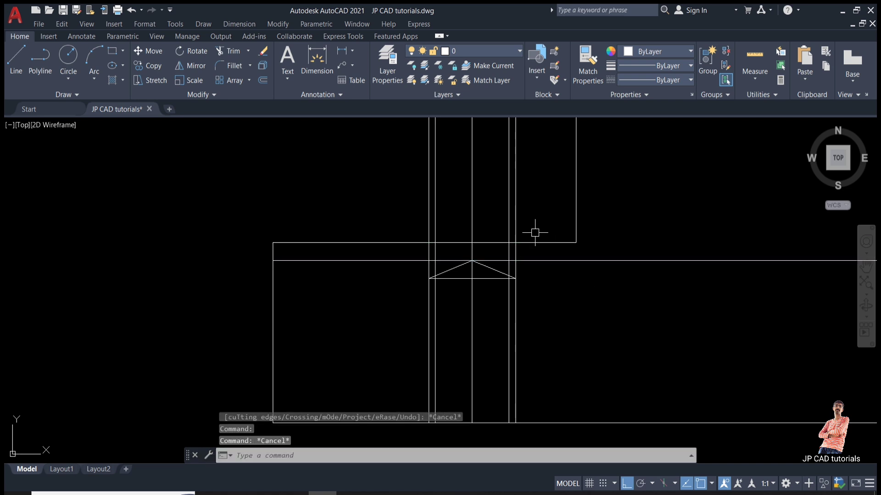
- Trim the M10 hole's thread lines and axis above the upper edge of the lower flange
key("Return")
left_click(527, 208)
left_click(407, 207)
key("Escape")
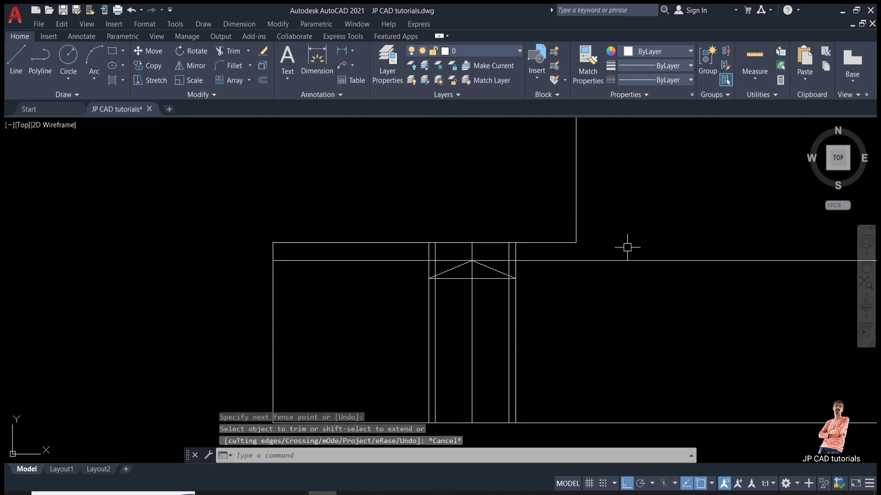
key("Escape")
- Erase the horizontal helper line through the conical tip's apex
left_click(627, 248)
left_click(609, 289)
type("E")
key("Return")
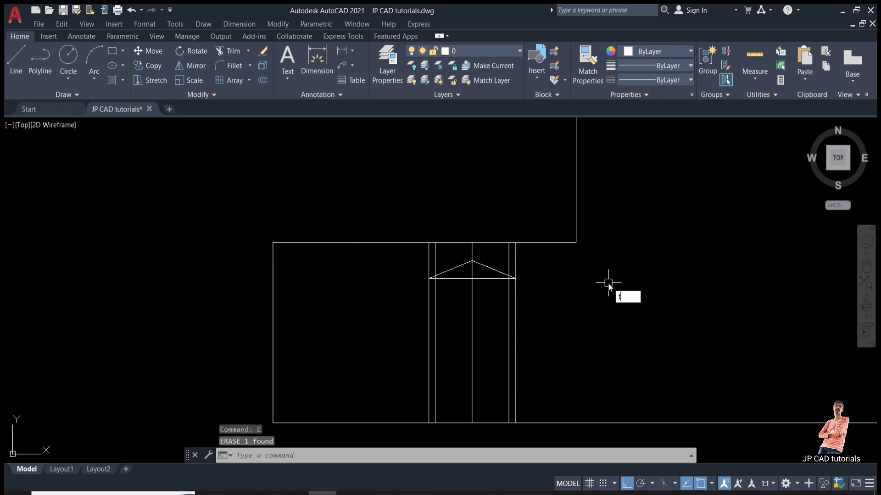
- Trim the thread lines and axis between the conical tip and the lower flange's upper edge, keeping the flange edge intact
type("TR")
key("Return")
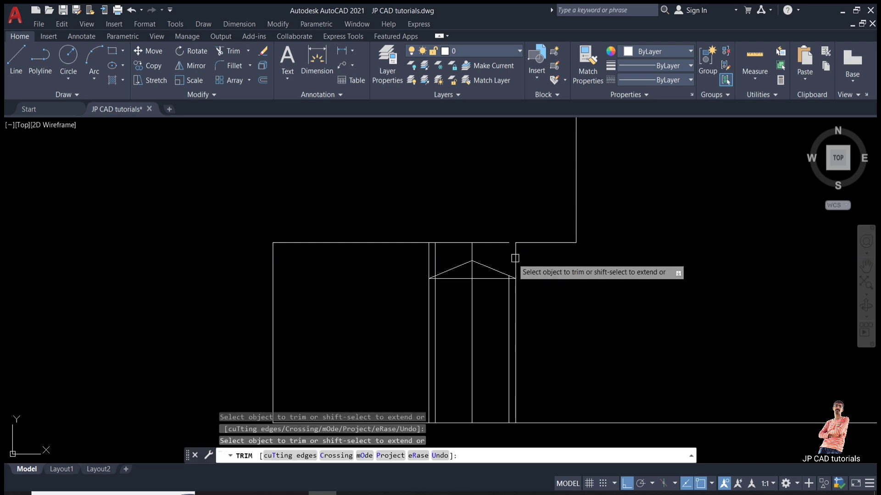
key("ctrl+z")
left_click(515, 258)
left_click(509, 258)
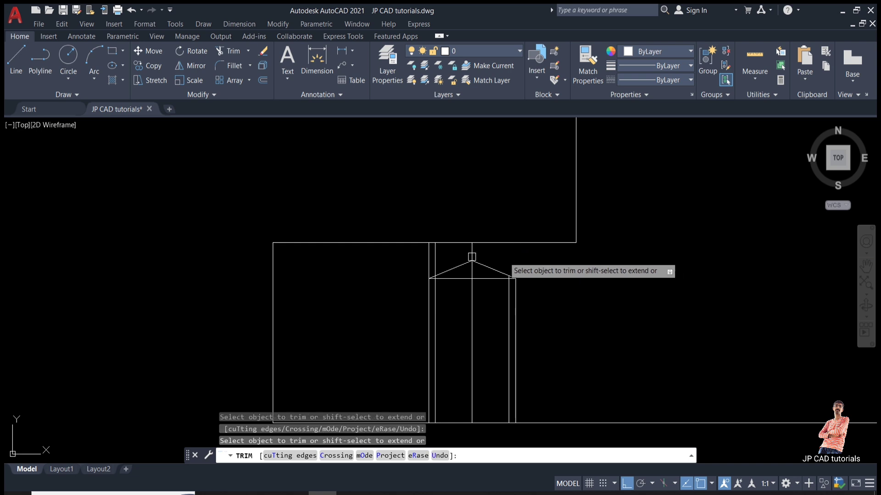
left_click(472, 252)
left_click(448, 253)
left_click(412, 255)
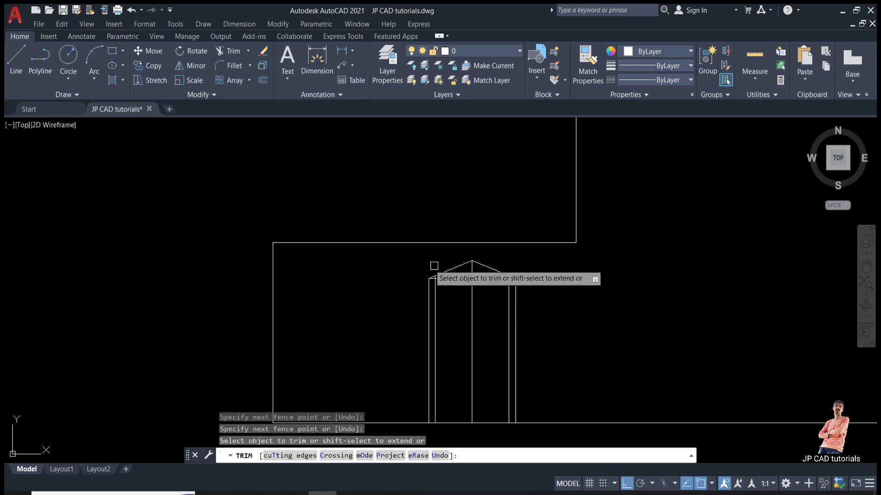
- Trim the leftover stubs of the inner thread lines inside the conical tip
scroll(440, 285, "up", 6)
left_click(407, 234)
scroll(407, 234, "down", 2)
scroll(607, 228, "up", 5)
left_click_drag(606, 227, 546, 235)
scroll(544, 236, "down", 6)
key("Escape")
key("Escape")
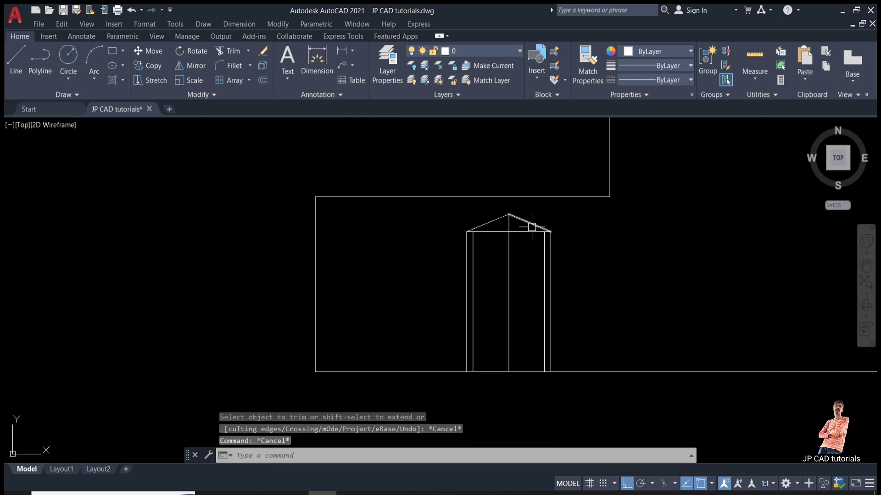
- Examine the upper flange's threaded holes in the reference front view and their thread callout and spacing dimensions in the top view
mouse_move(510, 261)
middle_mouse_down()
mouse_move(566, 334)
mouse_move(629, 327)
mouse_move(628, 338)
middle_mouse_up()
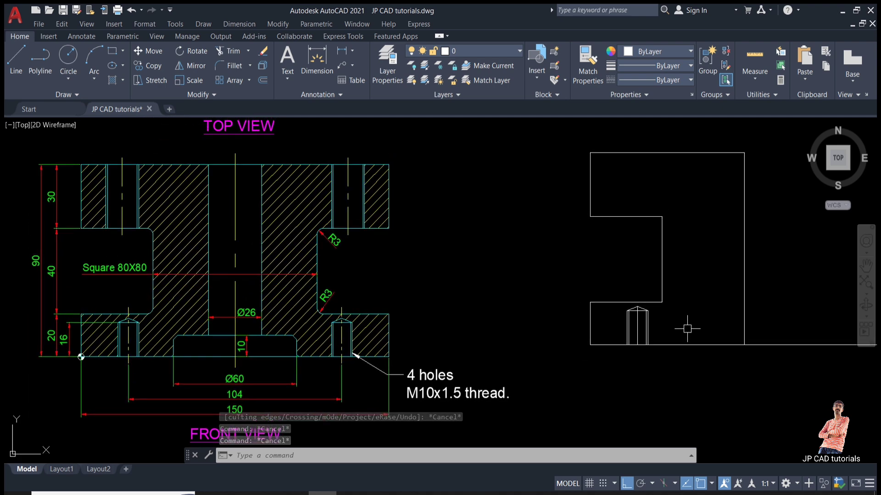
scroll(95, 157, "up", 5)
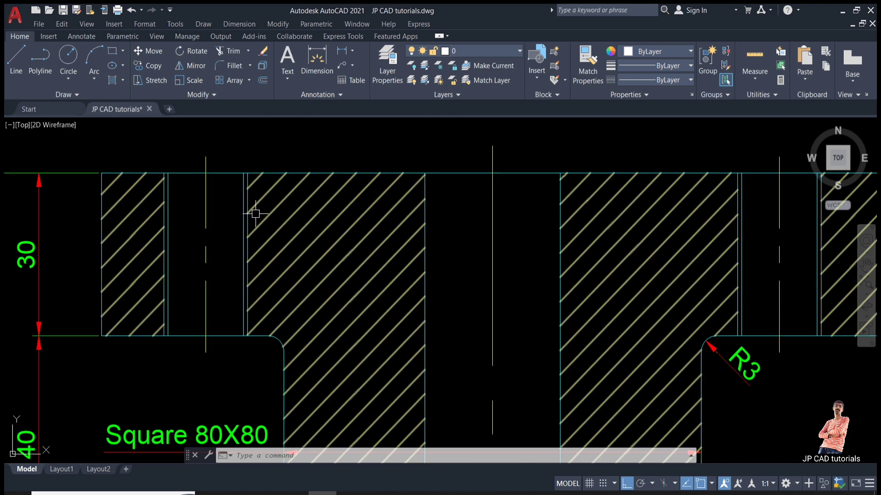
scroll(233, 243, "down", 4)
scroll(233, 242, "down", 2)
middle_click_drag(234, 241, 222, 402)
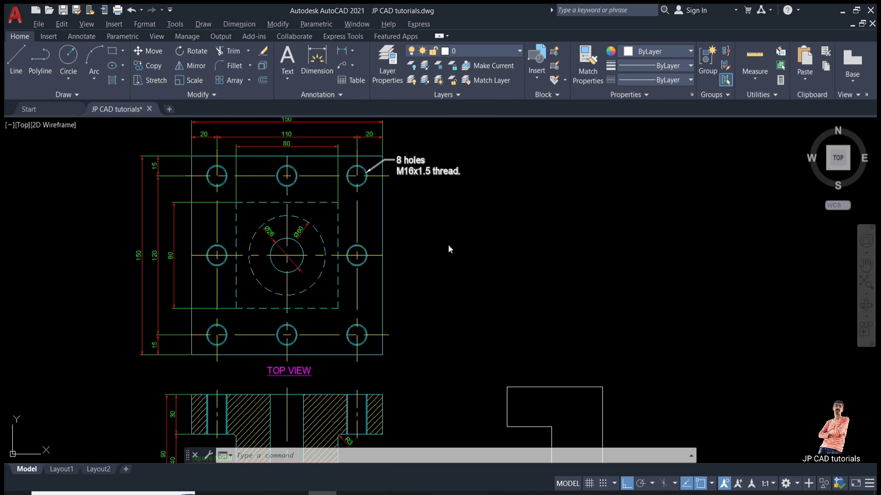
left_click(424, 232)
scroll(432, 209, "up", 2)
middle_click_drag(427, 211, 420, 285)
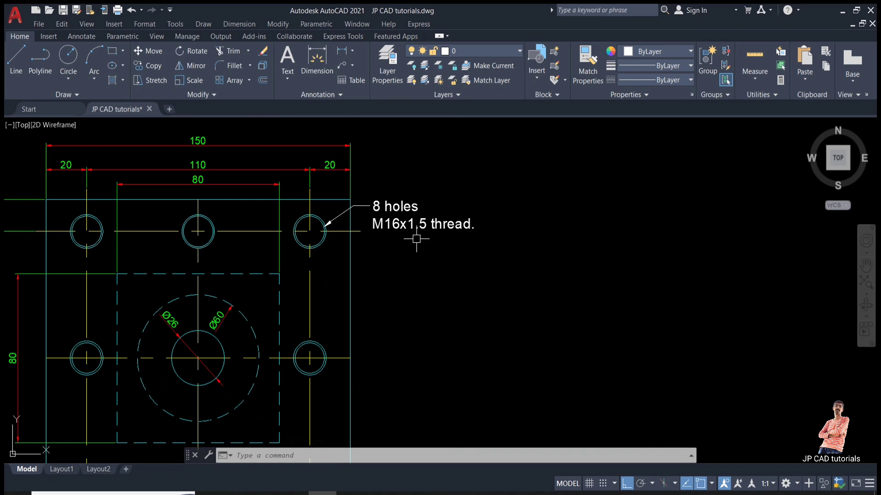
scroll(416, 239, "down", 5)
mouse_move(481, 378)
middle_mouse_down()
mouse_move(456, 236)
mouse_move(463, 282)
middle_mouse_up()
scroll(456, 238, "up", 5)
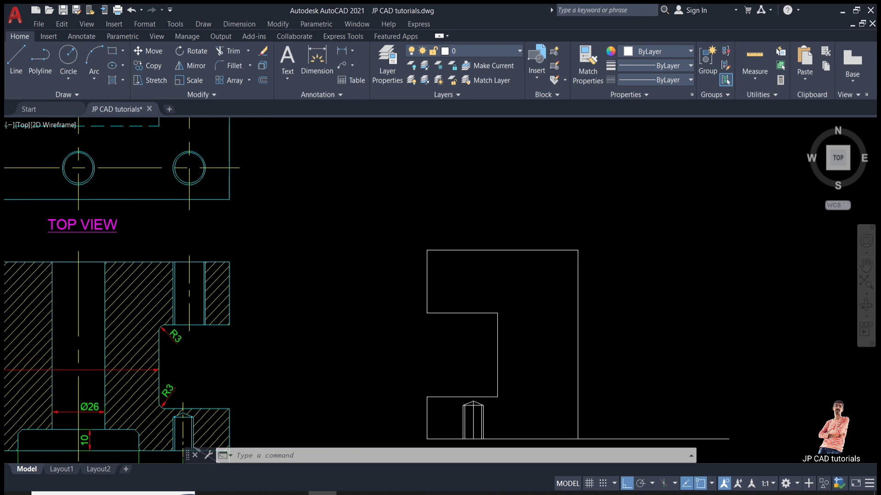
scroll(463, 282, "down", 3)
scroll(481, 339, "up", 1)
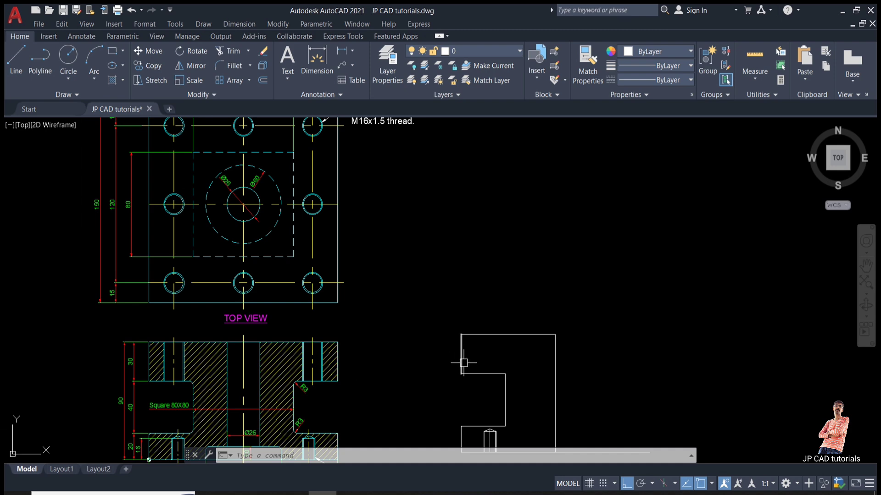
scroll(212, 340, "down", 1)
scroll(197, 197, "up", 3)
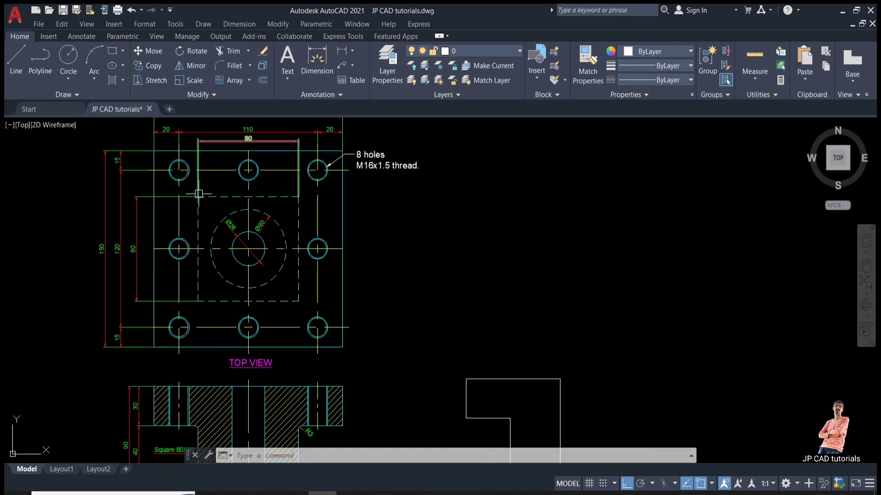
scroll(190, 221, "down", 2)
middle_click_drag(190, 219, 189, 235)
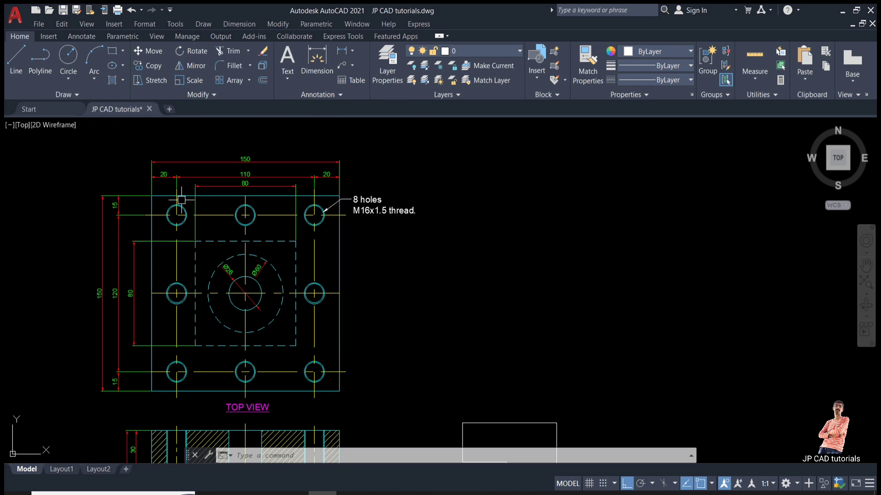
scroll(244, 182, "up", 2)
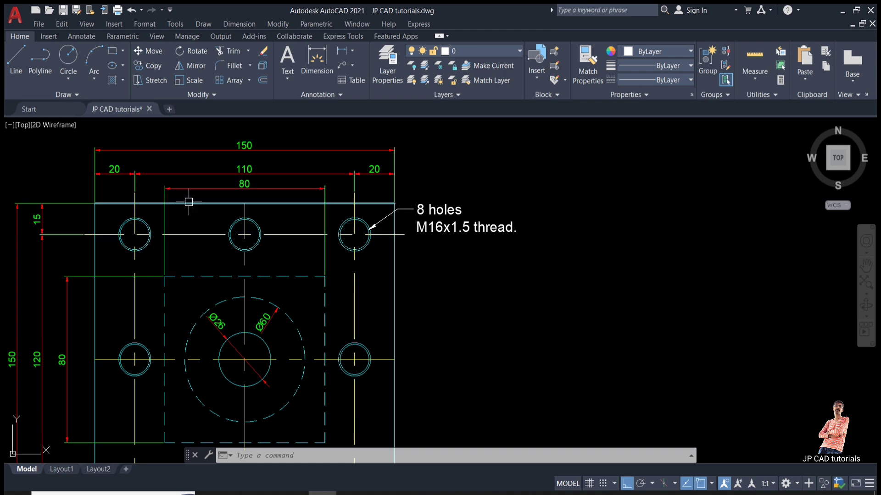
scroll(187, 201, "down", 4)
middle_click_drag(328, 286, 333, 231)
scroll(356, 329, "up", 2)
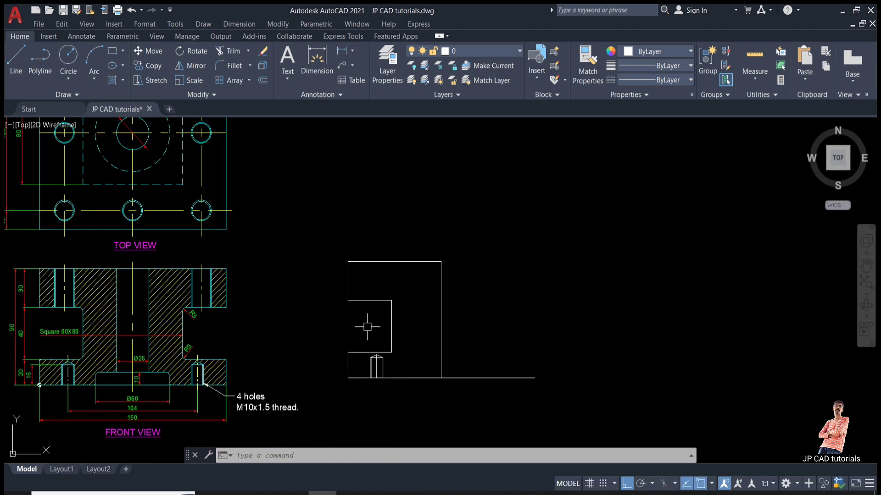
- Offset the profile's vertical centre line 110/2 toward the flange's outer edge to mark the upper flange hole's axis
type("o")
key("Return")
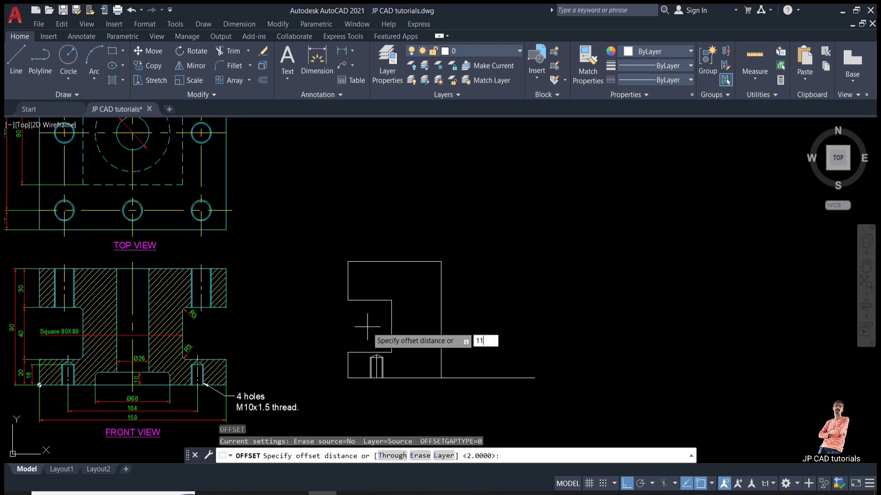
key("Return")
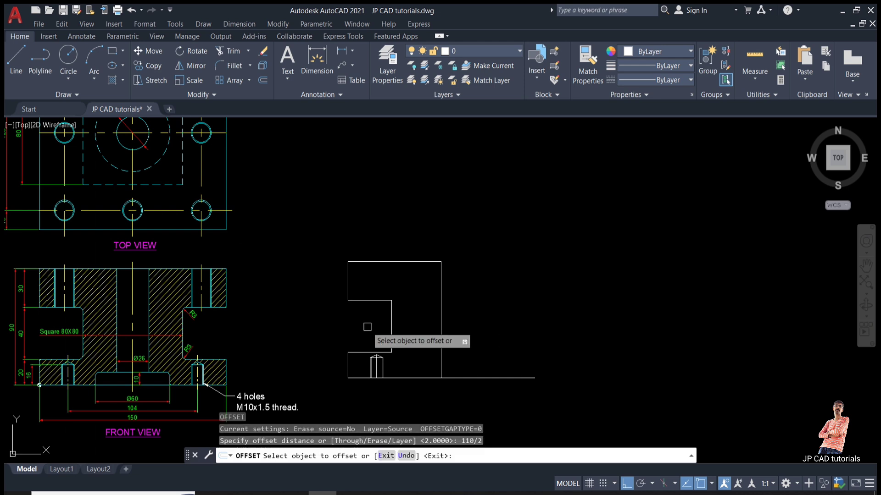
left_click(441, 331)
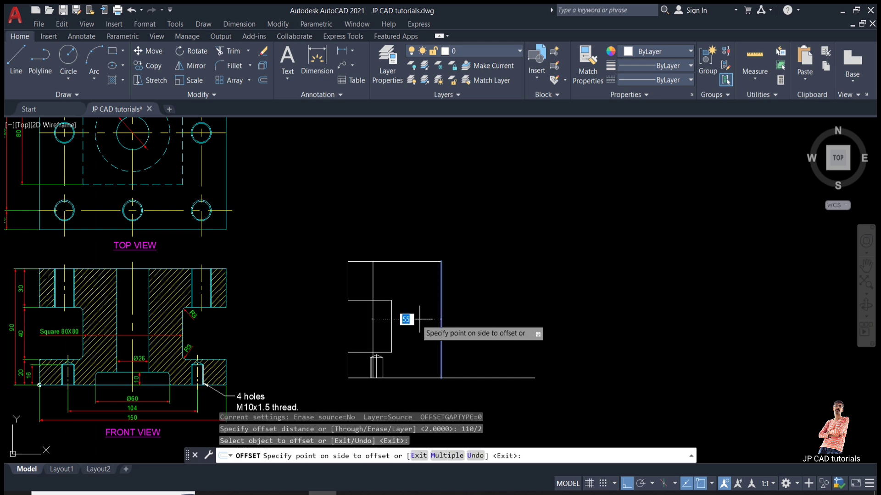
left_click(403, 320)
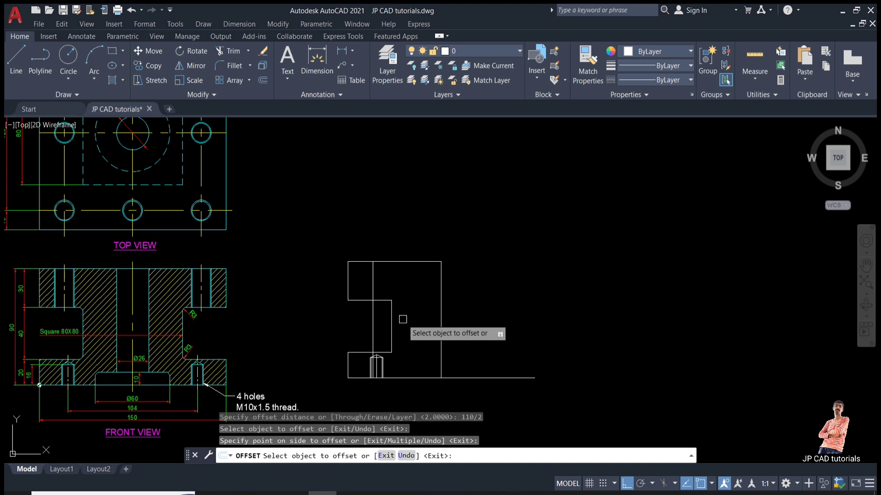
key("Escape")
scroll(371, 278, "up", 2)
mouse_move(373, 280)
middle_mouse_down()
mouse_move(436, 311)
mouse_move(448, 336)
middle_mouse_up()
scroll(452, 298, "down", 2)
type("c")
key("Return")
scroll(439, 331, "up", 2)
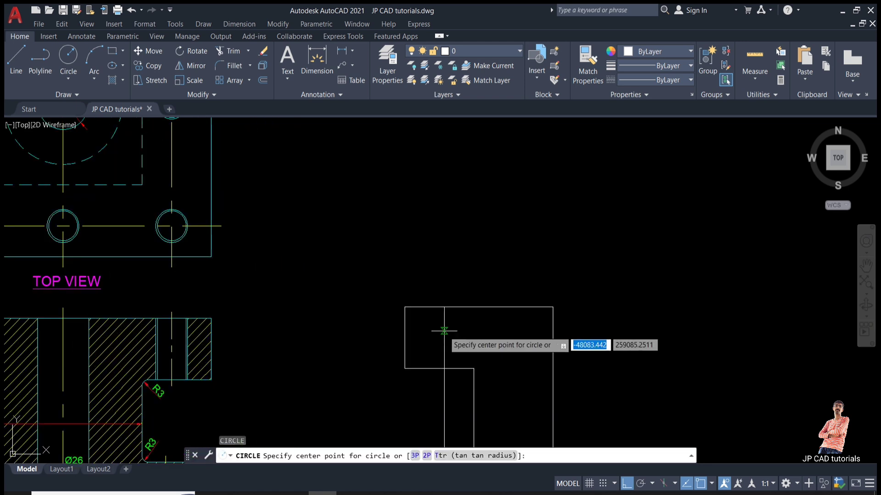
key("Escape")
key("Escape")
key("Escape")
key("Escape")
- Offset the upper flange hole's axis 16/2 to both sides to mark the M16 hole's outer thread lines
type("o")
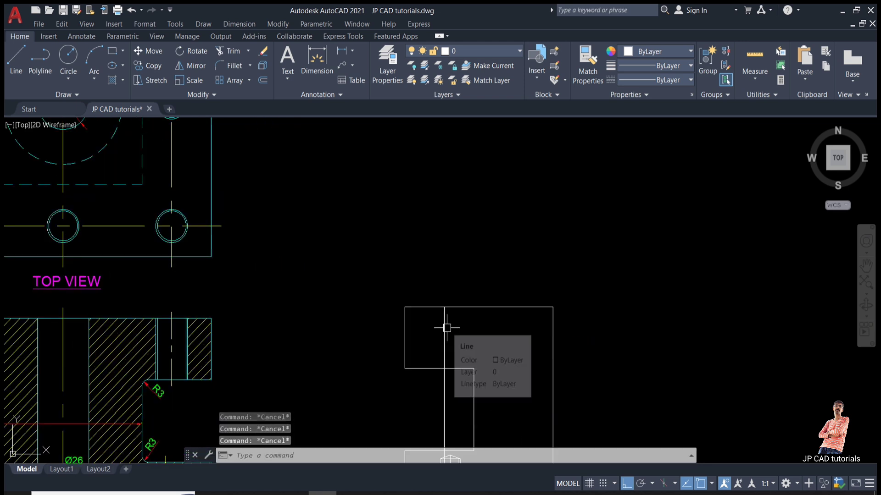
key("Return")
type("16/")
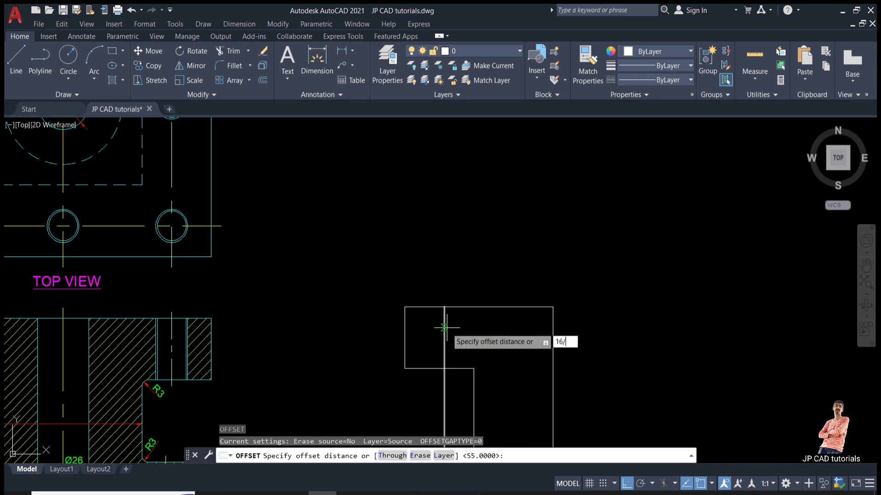
type("2")
key("Return")
left_click(445, 327)
left_click(449, 338)
left_click(444, 337)
left_click(436, 342)
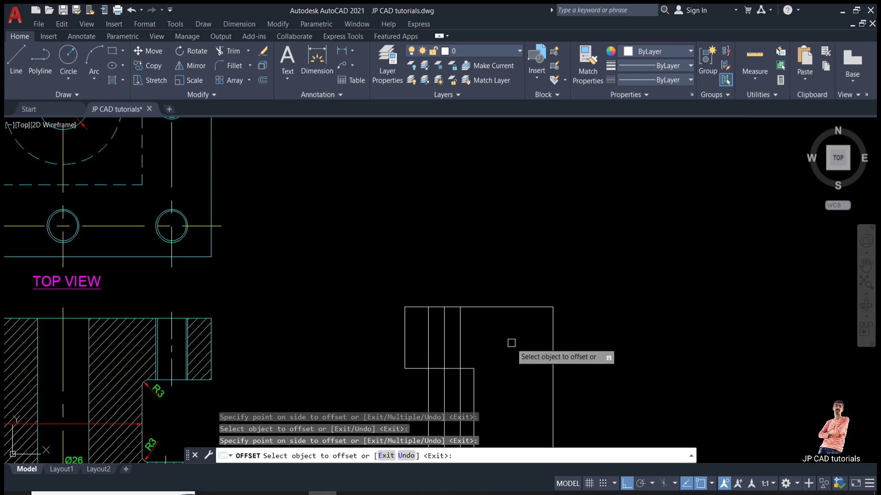
key("Escape")
key("Escape")
key("Escape")
- Offset both M16 outer thread lines 0.75 inward toward the hole's axis
type("o")
key("Return")
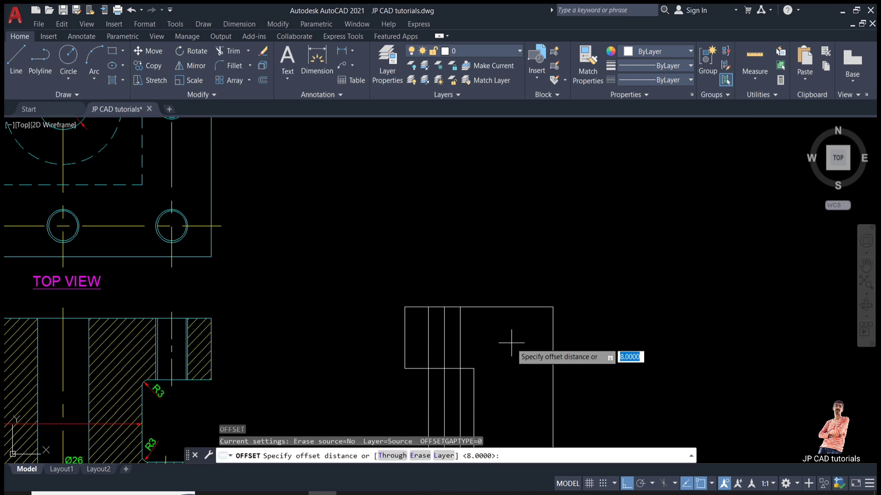
type("0.75")
key("Return")
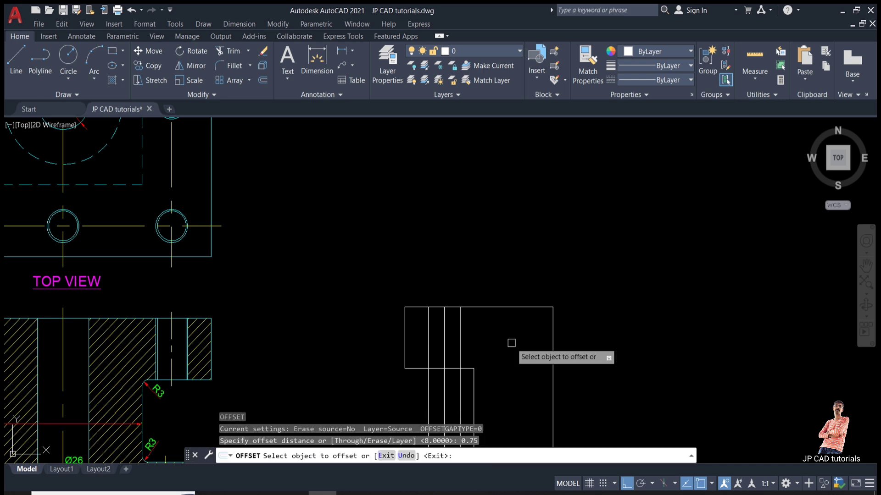
scroll(431, 330, "up", 2)
left_click(428, 328)
left_click(464, 327)
left_click(477, 327)
left_click(472, 325)
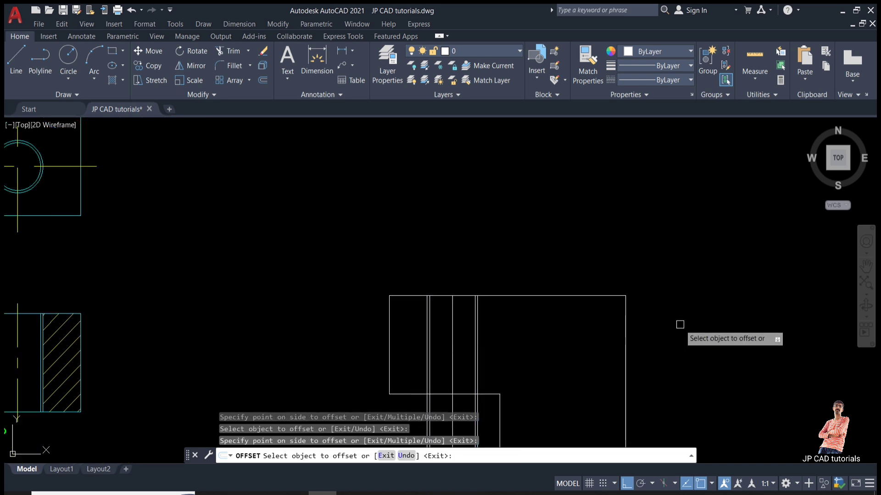
key("Escape")
- Trim the M16 hole's thread lines and axis across the open recess between the two flanges
type("tr")
key("Return")
scroll(652, 337, "down", 2)
scroll(530, 279, "up", 3)
left_click(513, 309)
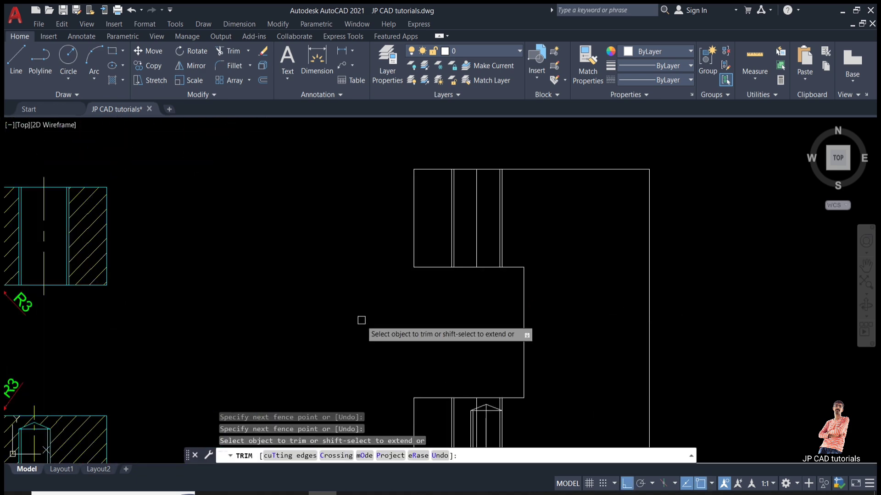
key("Escape")
- Delete the five leftover M16 thread and axis line segments from the lower flange
scroll(491, 383, "up", 3)
scroll(544, 290, "up", 4)
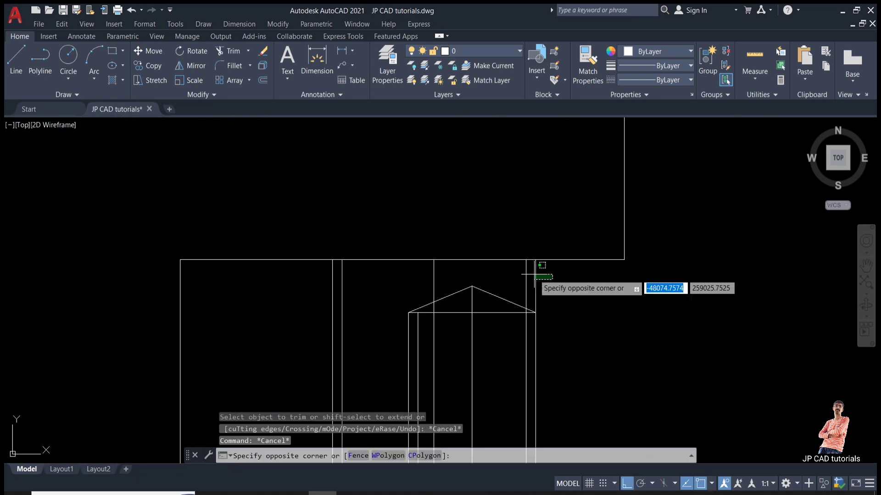
left_click(552, 280)
left_click(518, 273)
left_click(443, 280)
left_click(413, 279)
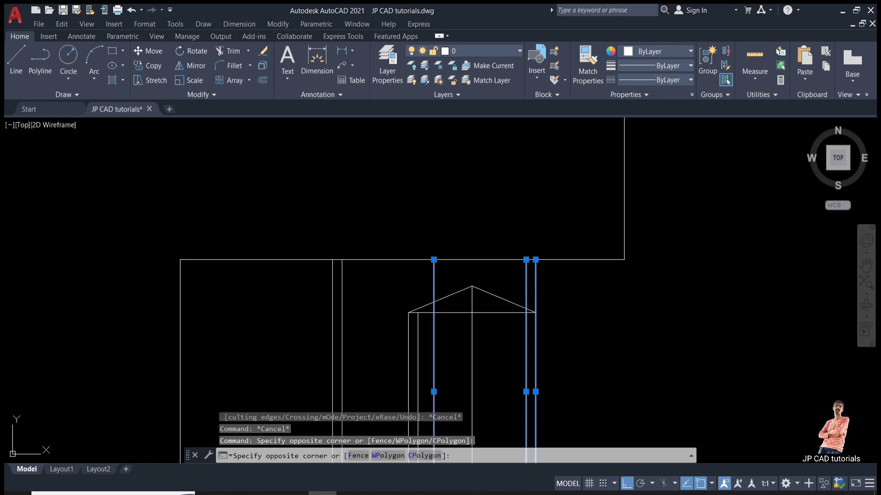
left_click(317, 308)
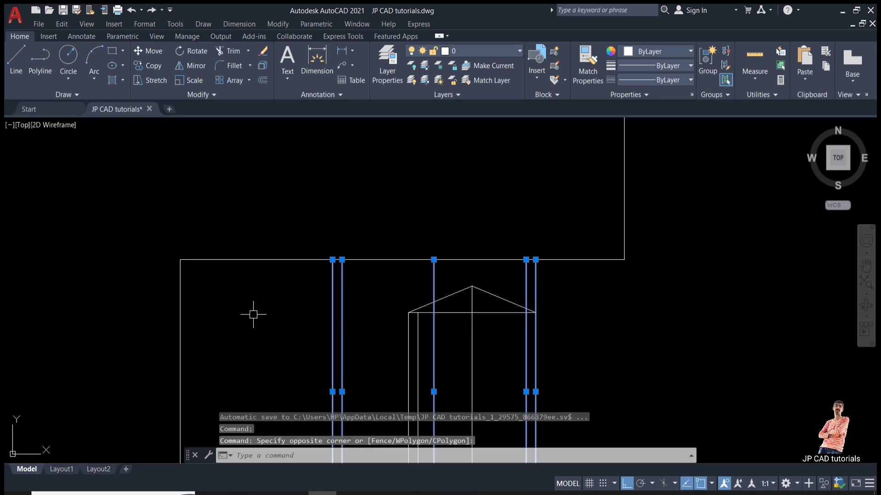
key("Delete")
- Offset the profile's vertical centre line 26/2 toward the flanges to mark the edge of the central Ø26 bore
scroll(295, 298, "down", 5)
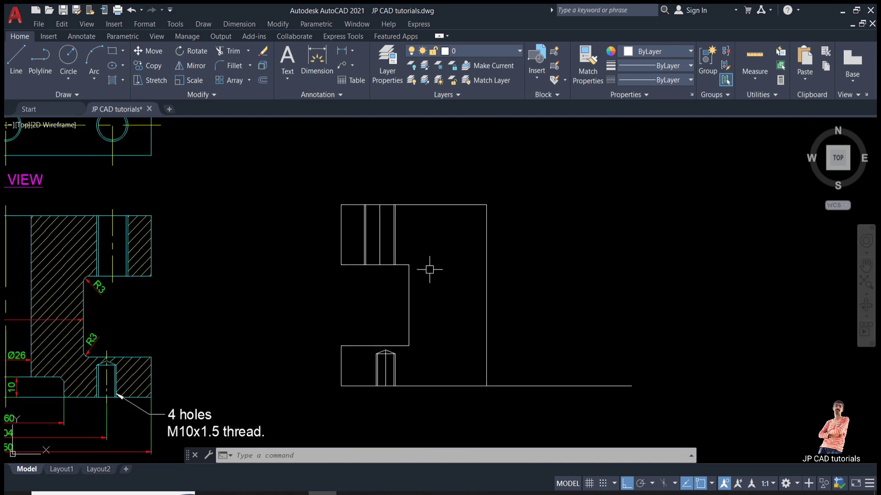
scroll(429, 270, "down", 2)
middle_click_drag(429, 273, 427, 288)
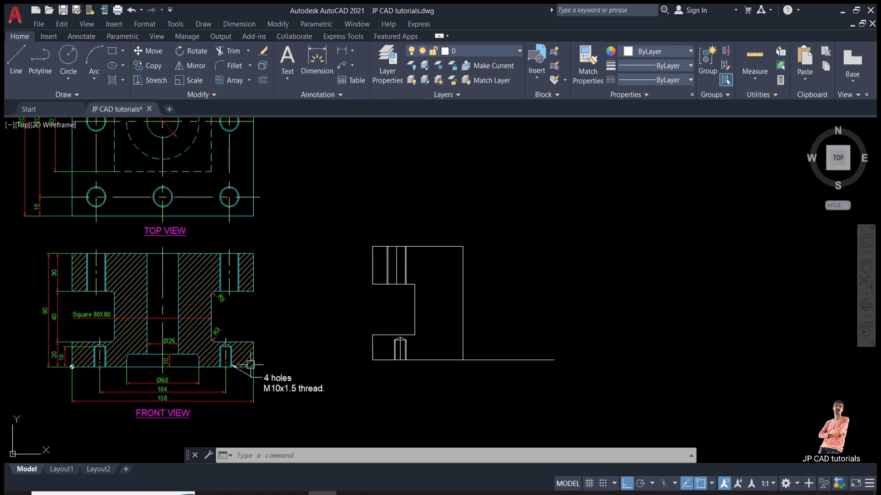
scroll(98, 374, "up", 3)
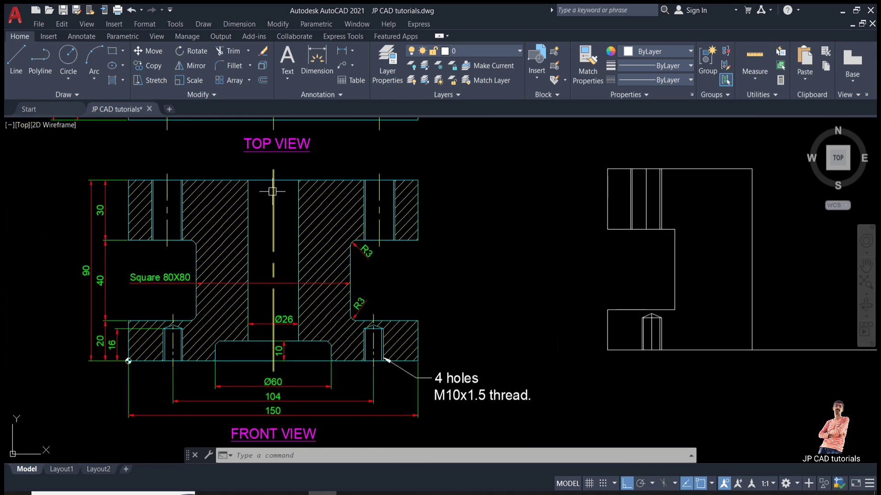
scroll(282, 341, "up", 2)
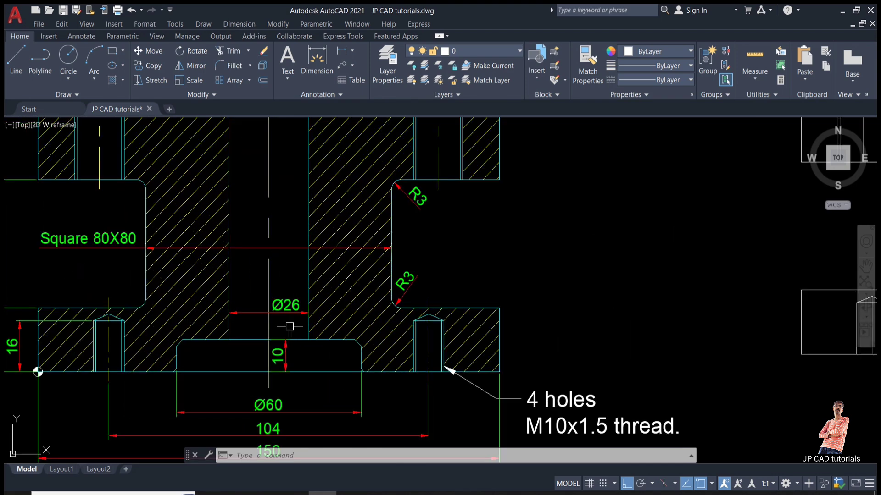
scroll(289, 325, "down", 2)
middle_click_drag(290, 325, 159, 333)
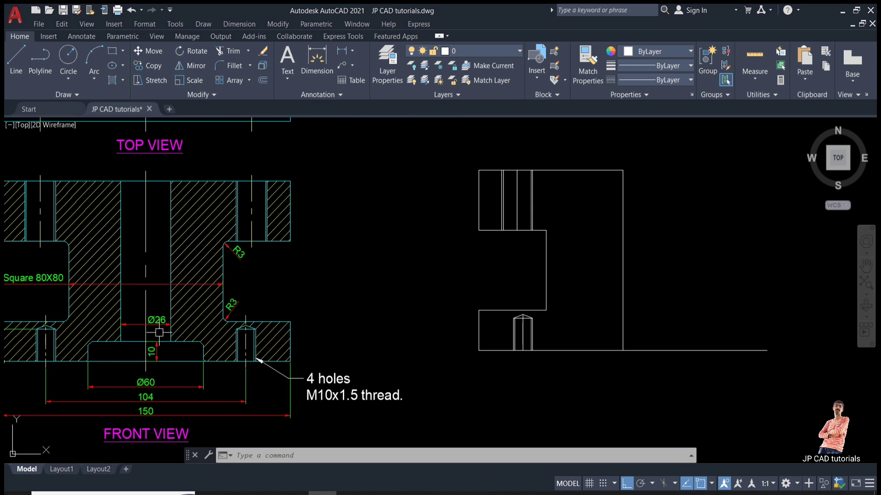
type("o")
key("space")
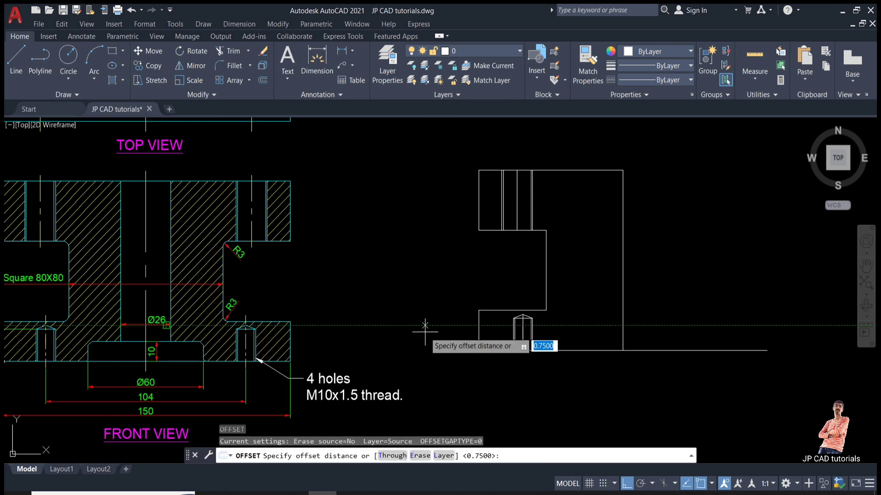
type("26/2")
key("Return")
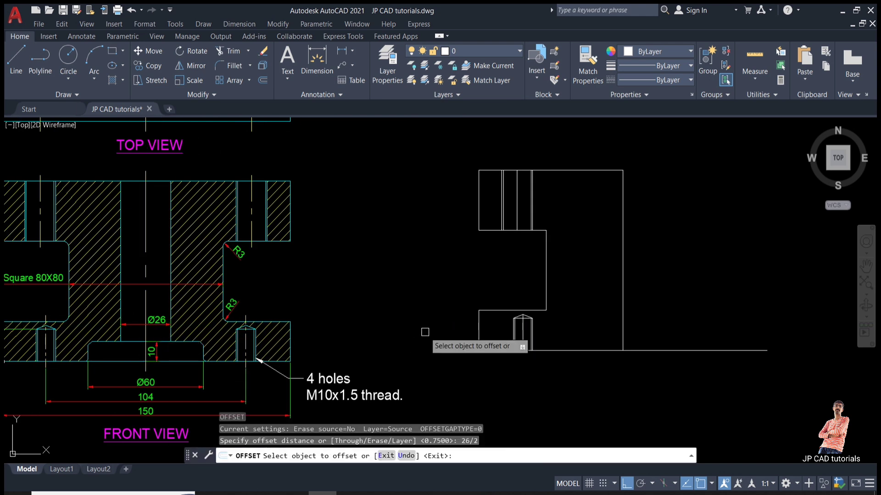
left_click(621, 271)
left_click(580, 275)
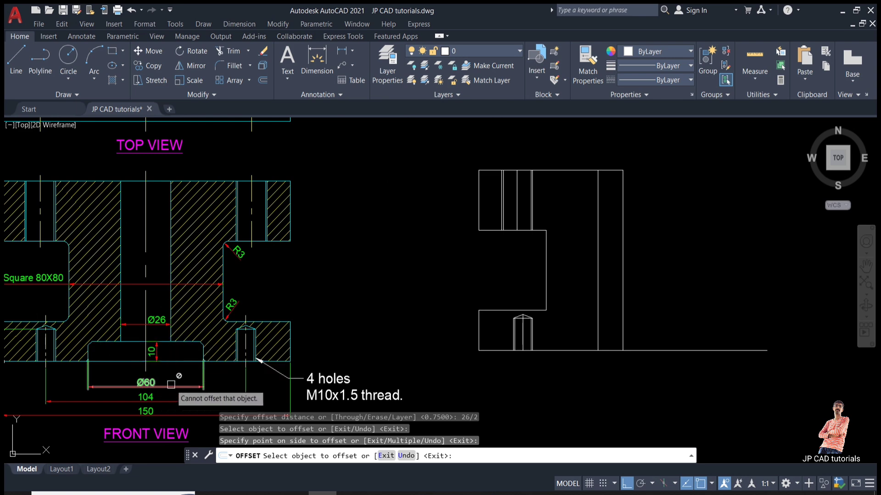
key("Escape")
key("Escape")
key("Escape")
- Offset the vertical centre line 30 toward the flanges to mark the side of the Ø60 counterbore
type("o")
key("Return")
type("30")
key("Return")
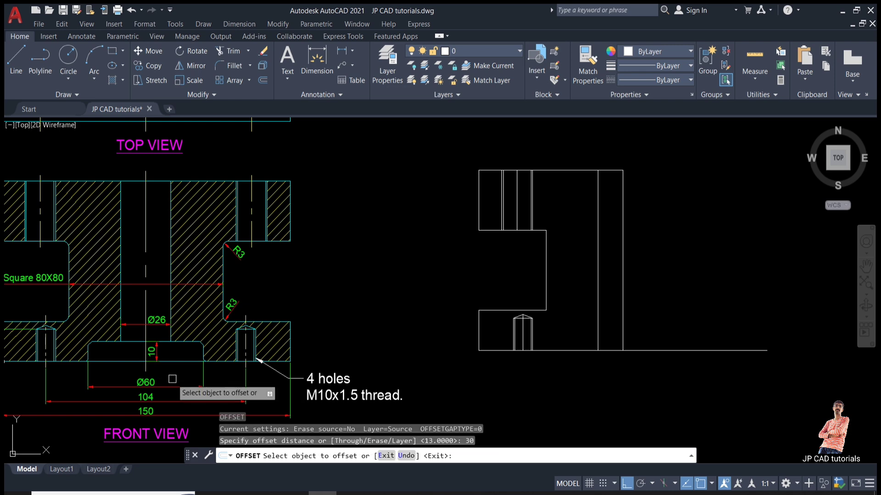
left_click(623, 308)
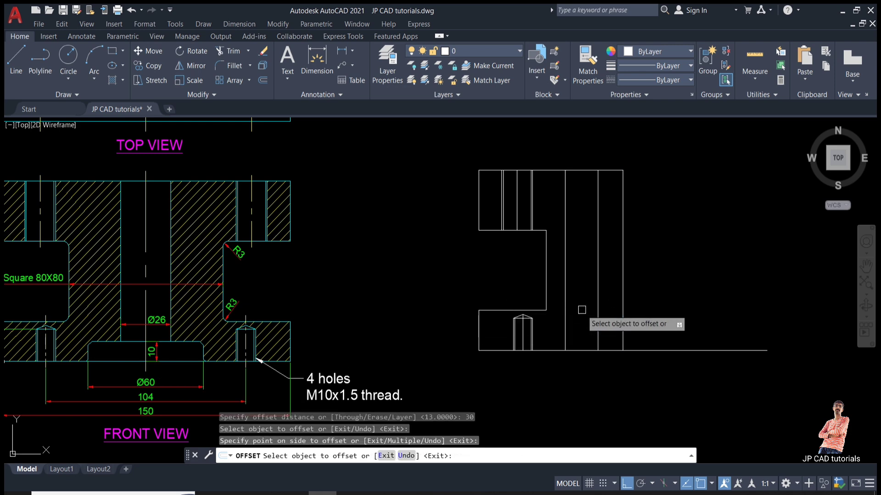
left_click(564, 370)
key("Escape")
key("Escape")
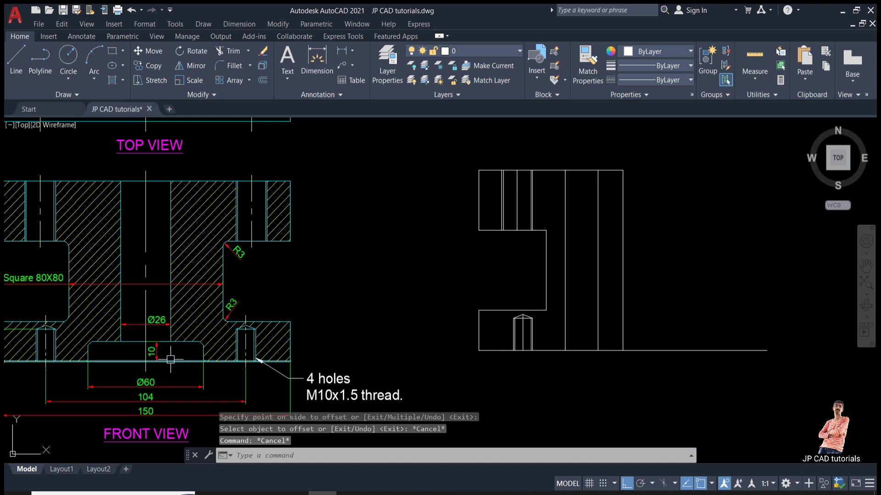
- Offset the profile's base line 10 upward to mark the counterbore's depth
key("space")
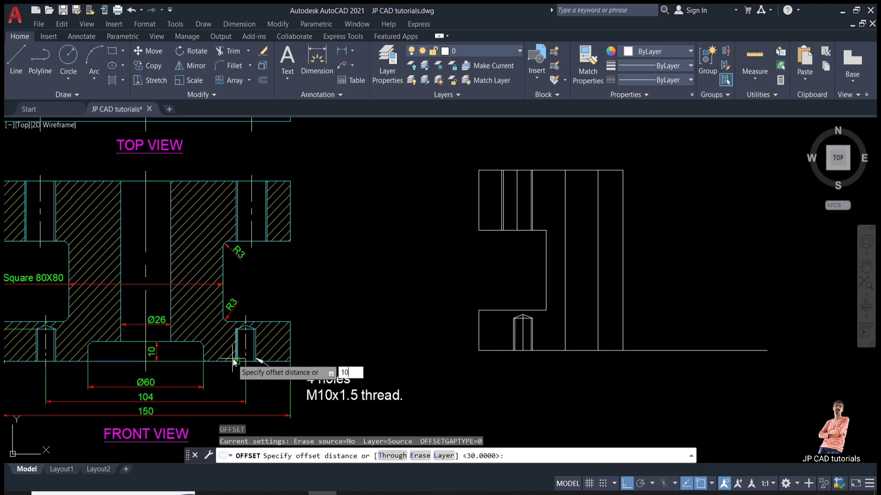
key("Return")
left_click(648, 351)
left_click(655, 309)
key("Escape")
key("Escape")
- Trim the 10 mm depth line across the lower flange and the counterbore's side line above that depth
type("ttr")
key("Return")
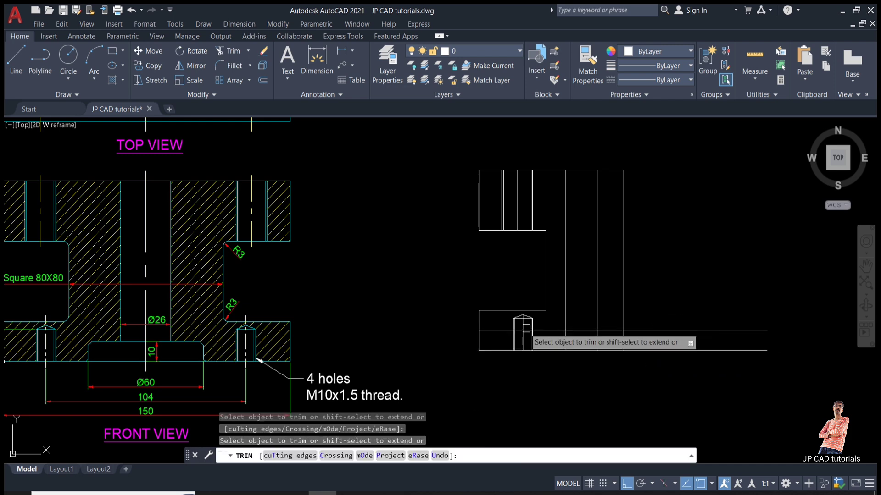
left_click(552, 332)
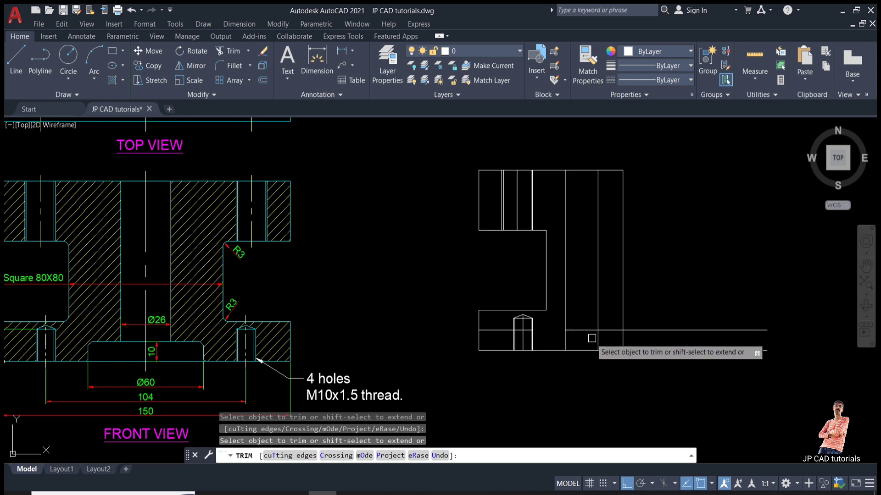
left_click(566, 309)
key("Escape")
key("Escape")
- Erase the leftover depth line pieces at the flange's outer edge and beyond the centre line
left_click(488, 330)
type("e")
key("Return")
left_click(731, 330)
key("Delete")
key("Escape")
key("Escape")
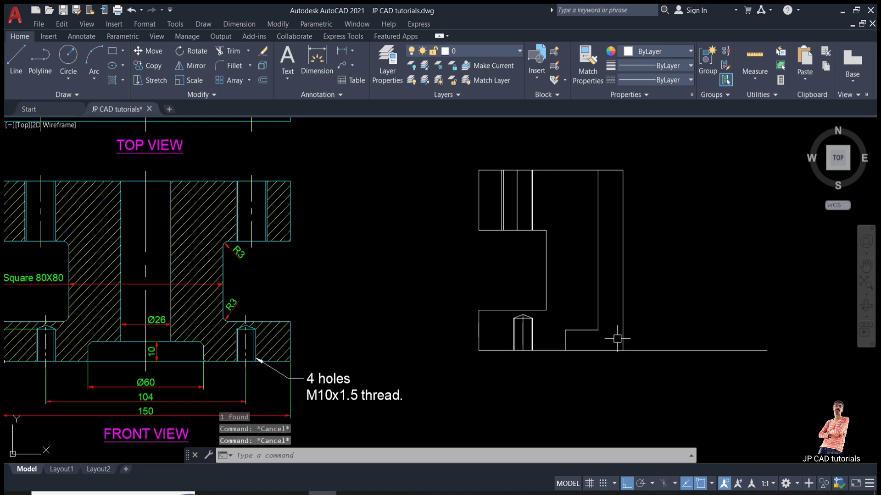
- Trim the part of the base line that extends past the vertical centre line
type("tr")
key("Return")
left_click(705, 324)
left_click(690, 363)
key("Escape")
key("Escape")
key("Return")
left_click(686, 357)
left_click(681, 341)
key("Escape")
key("Escape")
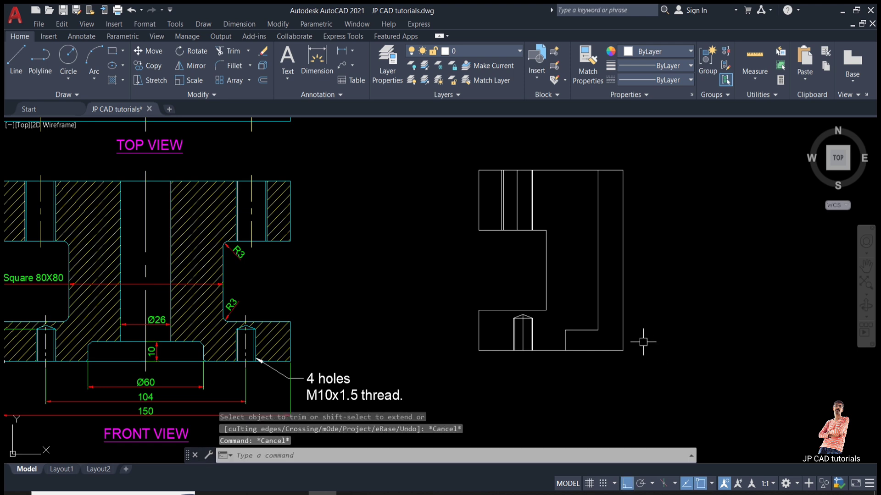
- Measure the chamfer at the counterbore's upper corner in the reference front view with a linear dimension
scroll(62, 360, "up", 4)
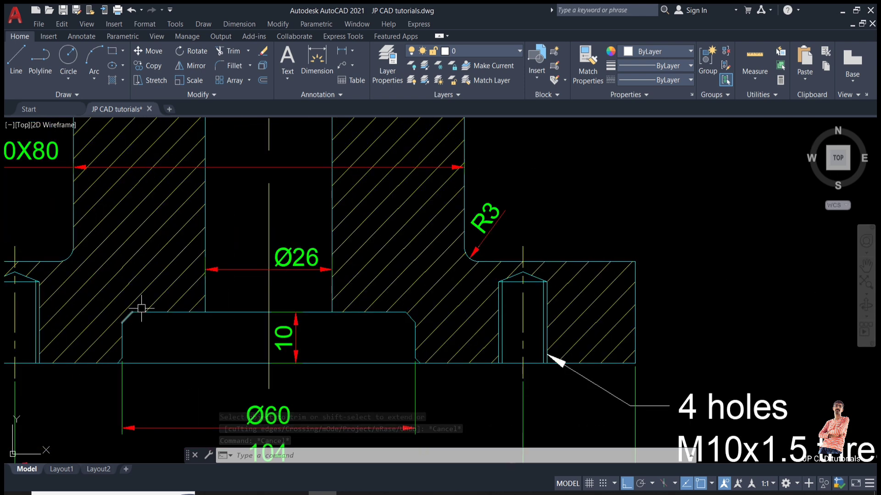
left_click(316, 64)
key("Return")
scroll(141, 330, "up", 2)
scroll(140, 330, "up", 2)
left_click(109, 294)
scroll(231, 326, "down", 2)
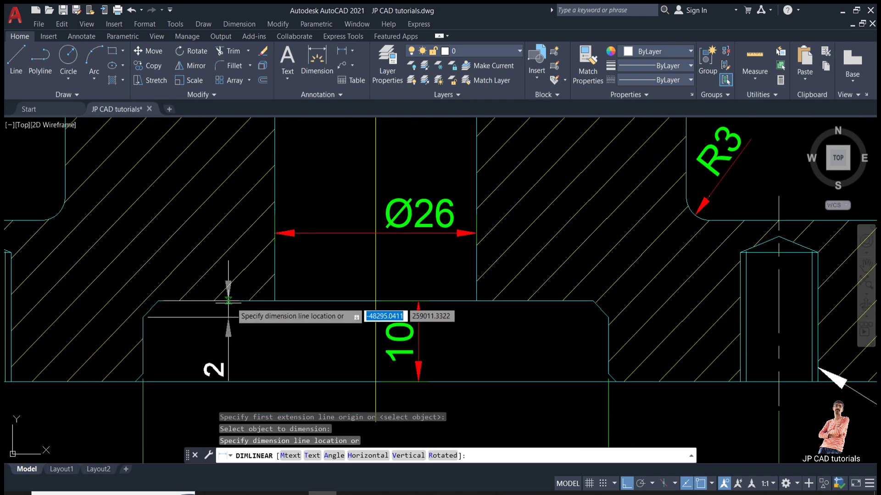
left_click(197, 300)
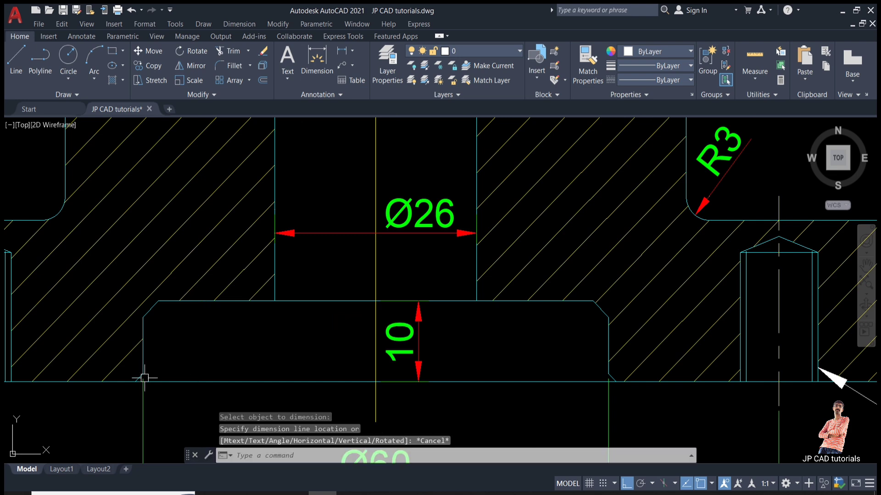
- Measure the small chamfer at the counterbore's bottom opening in the reference front view with a linear dimension
scroll(140, 391, "up", 4)
key("Return")
key("Return")
left_click(144, 340)
scroll(202, 322, "down", 4)
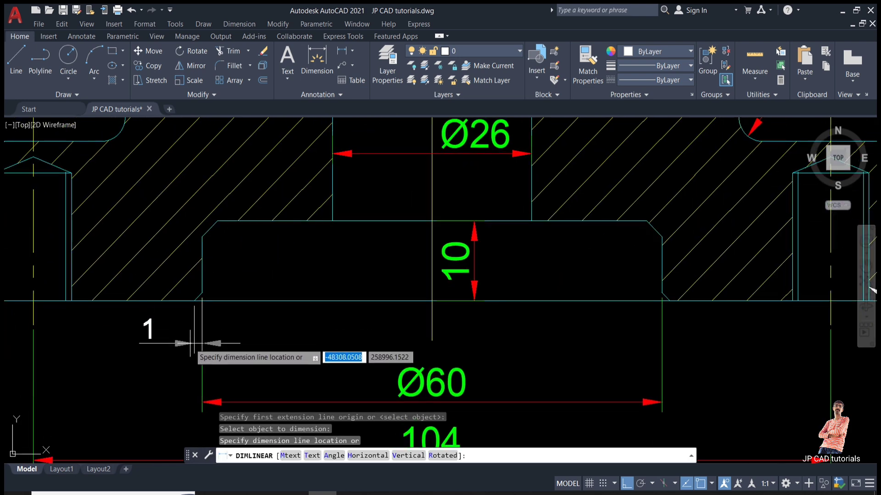
key("Escape")
- Chamfer the upper corner of the new profile's counterbore with both distances set to 2
scroll(321, 321, "down", 5)
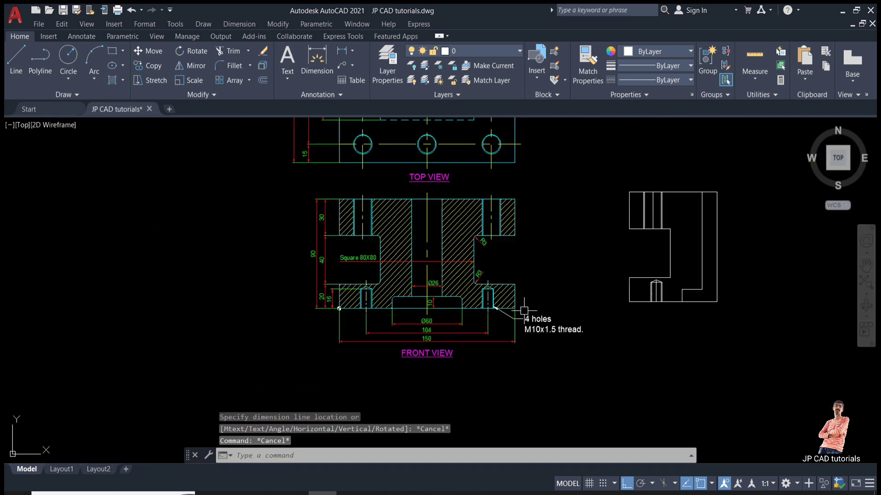
scroll(427, 311, "up", 4)
scroll(427, 311, "up", 2)
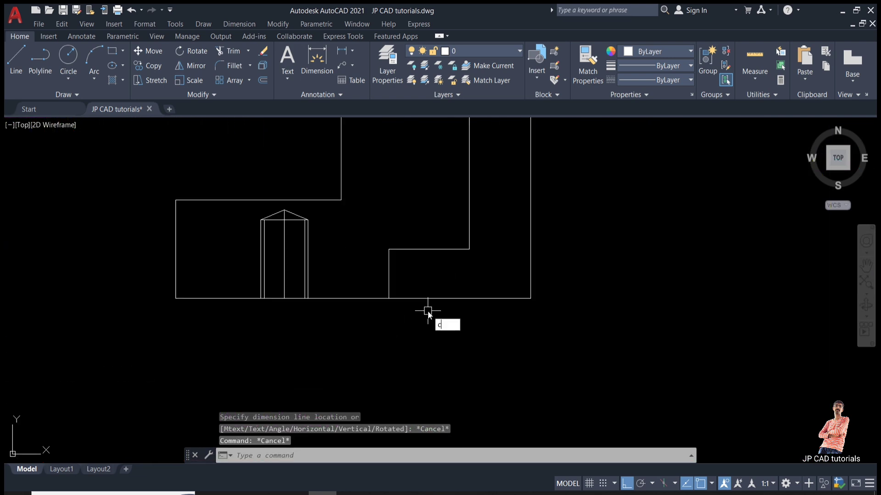
key("Return")
type("d")
key("Return")
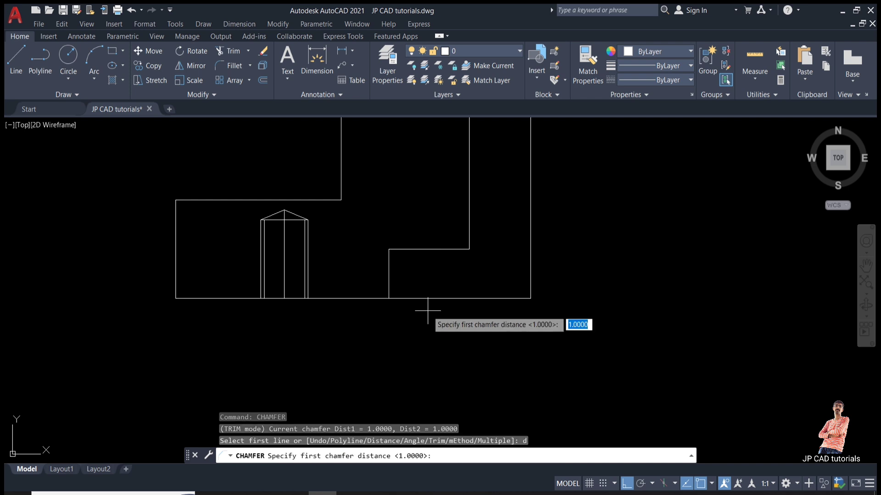
type("2")
key("Return")
type("2")
key("Return")
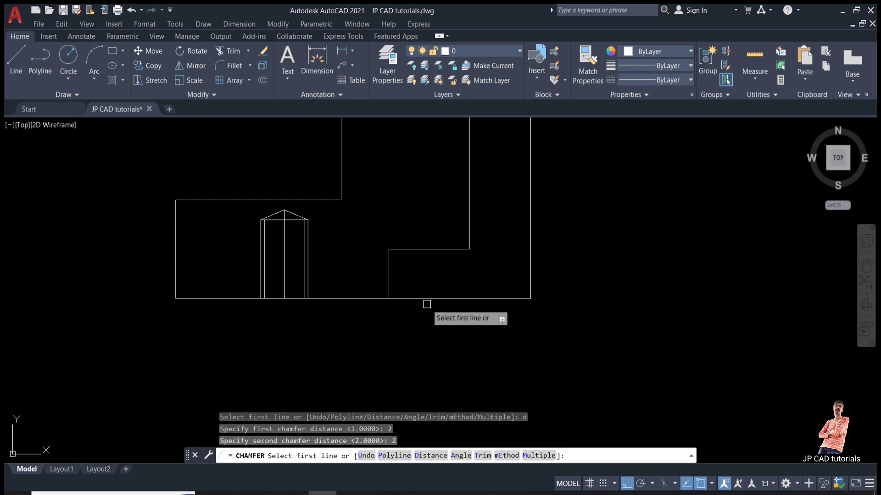
left_click(389, 260)
left_click(415, 250)
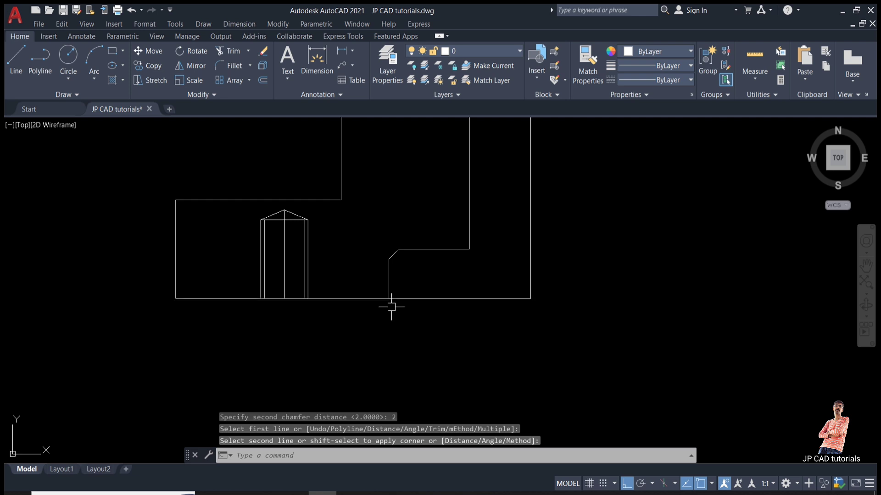
- Chamfer the counterbore's bottom opening against the base line with both distances set to 1 in No trim mode
key("Return")
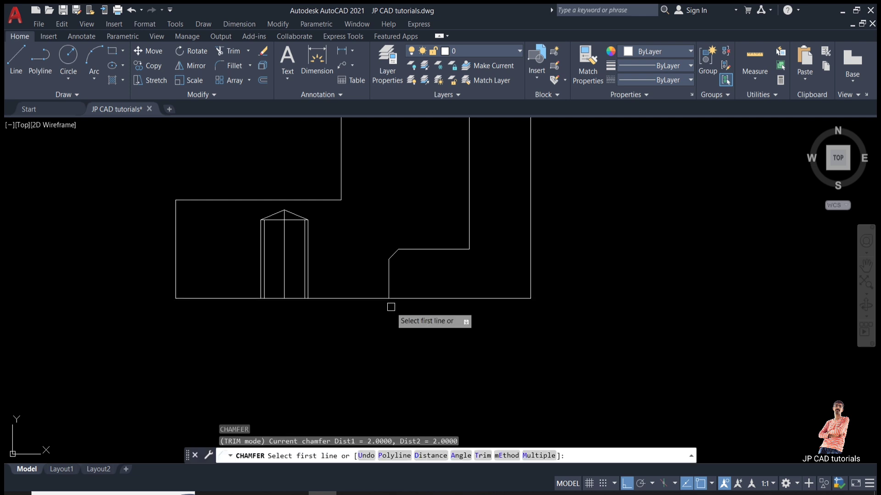
type("d")
key("Return")
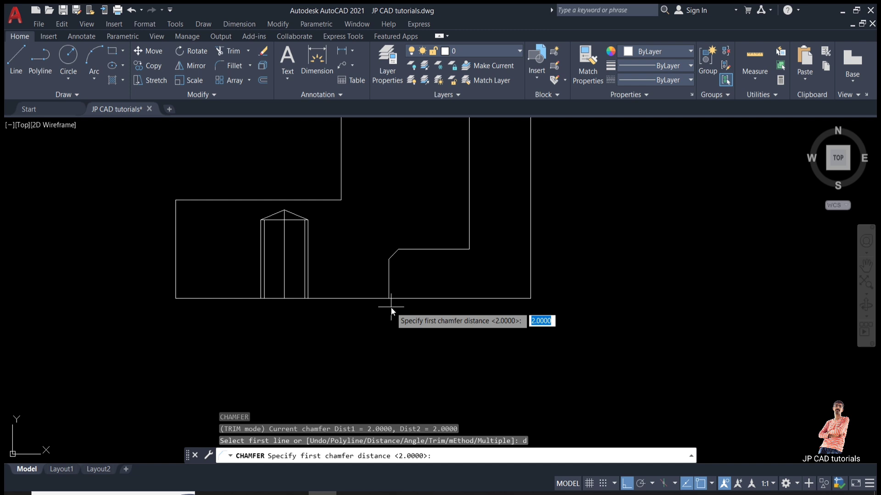
type("1")
key("Return")
type("1")
key("Return")
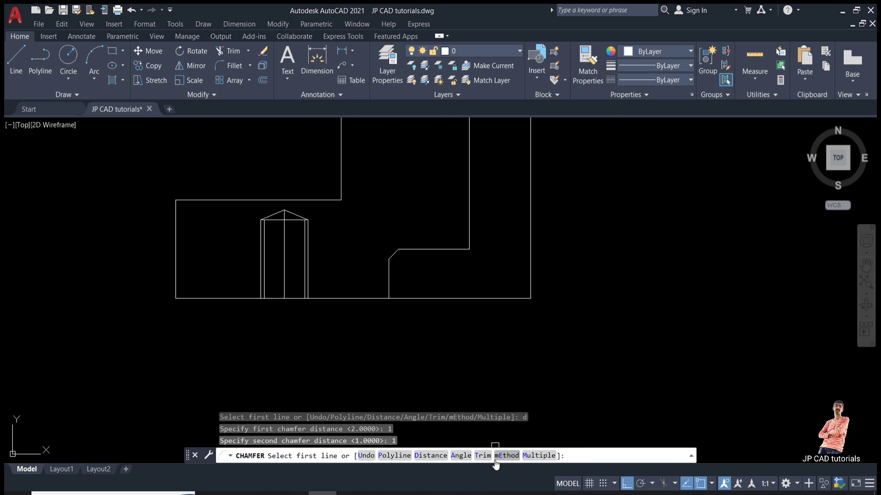
left_click(483, 456)
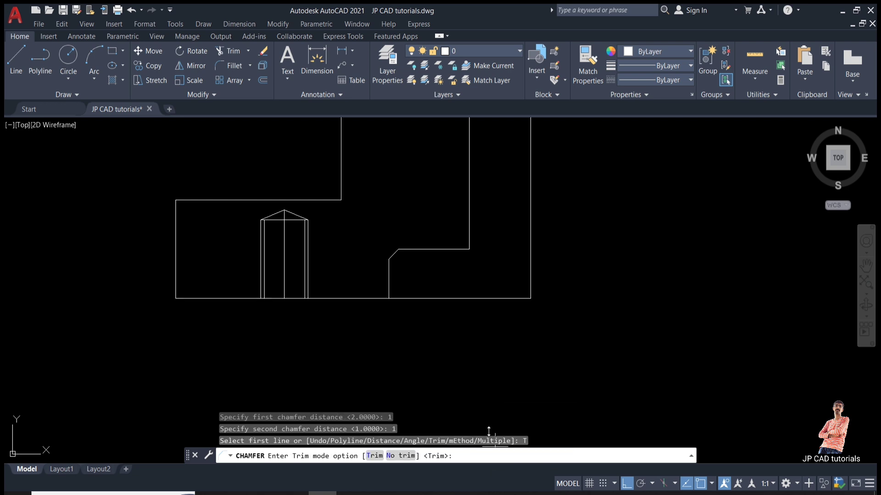
left_click(396, 456)
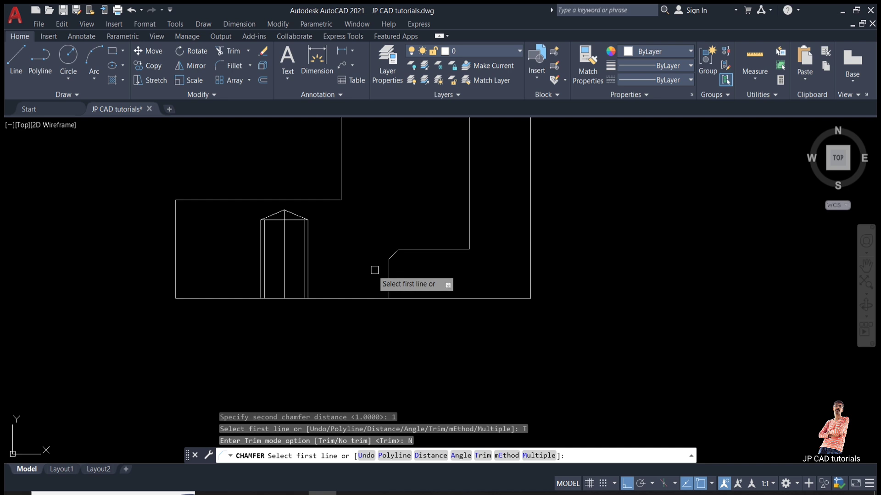
left_click(388, 282)
left_click(368, 298)
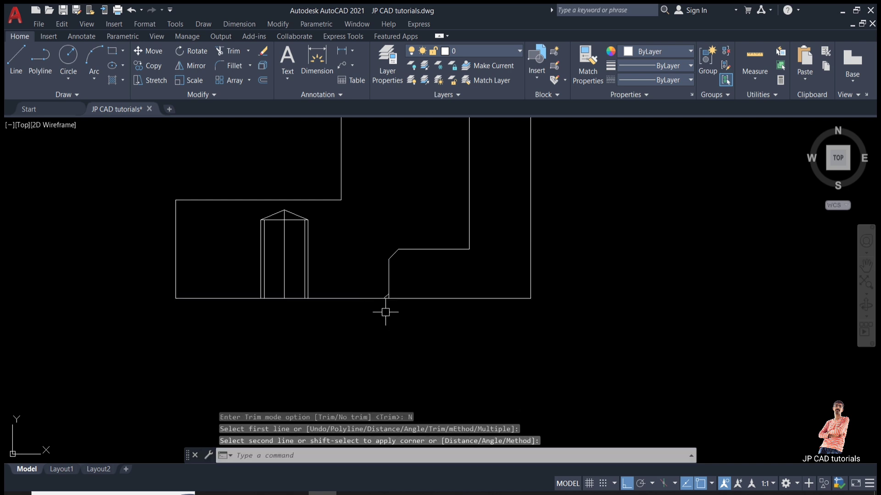
scroll(385, 315, "up", 5)
key("Escape")
key("Escape")
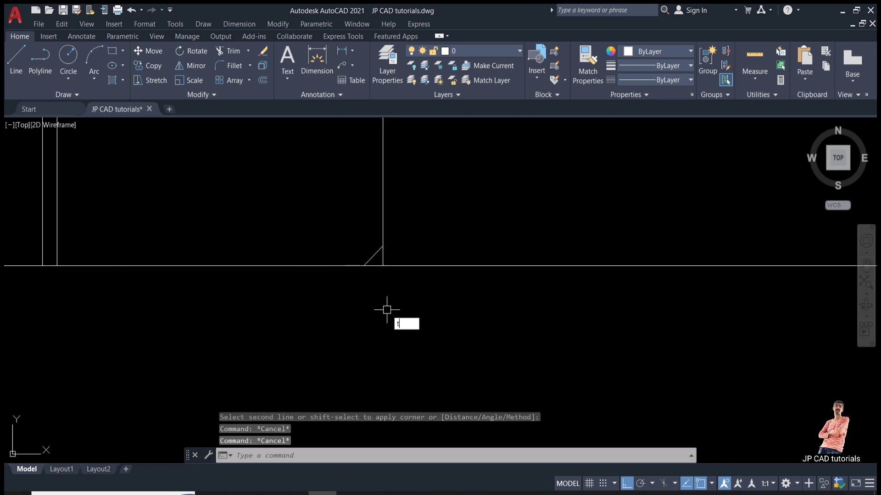
- Trim the leftover stub of the counterbore's vertical wall below the small bottom chamfer
key("Return")
left_click(386, 257)
key("Escape")
key("Escape")
scroll(419, 262, "down", 5)
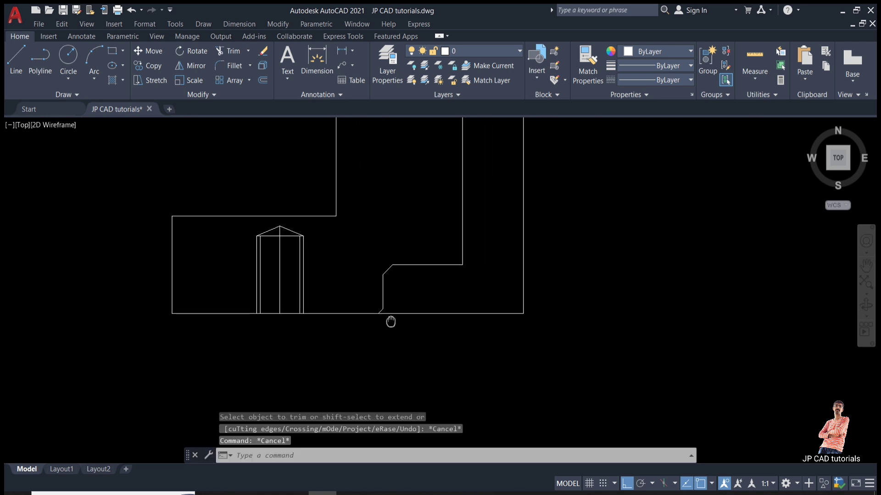
scroll(397, 316, "down", 3)
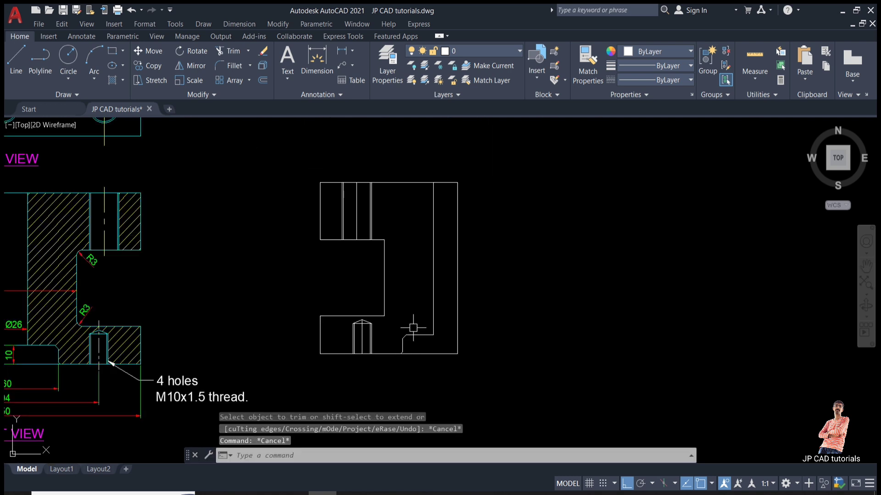
key("Escape")
key("Escape")
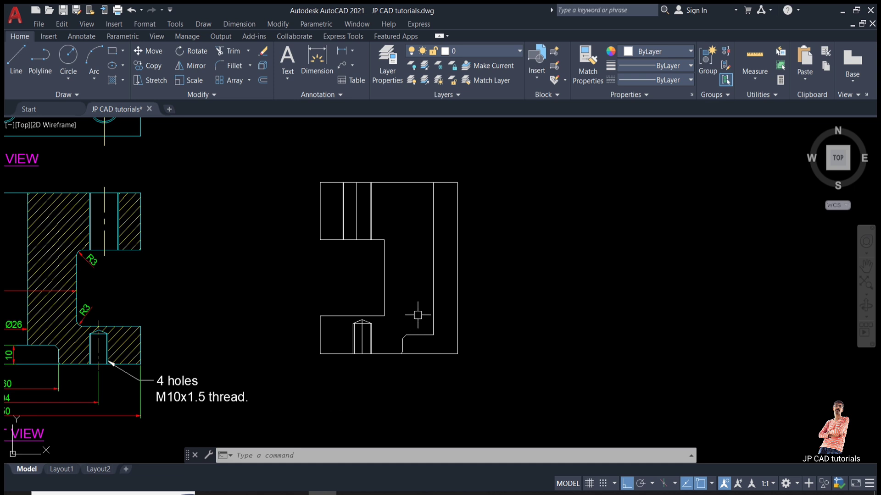
- Mirror the whole half profile about its vertical centre line, keeping the source objects
mouse_move(418, 316)
middle_mouse_down()
mouse_move(464, 295)
mouse_move(545, 324)
mouse_move(641, 306)
middle_mouse_up()
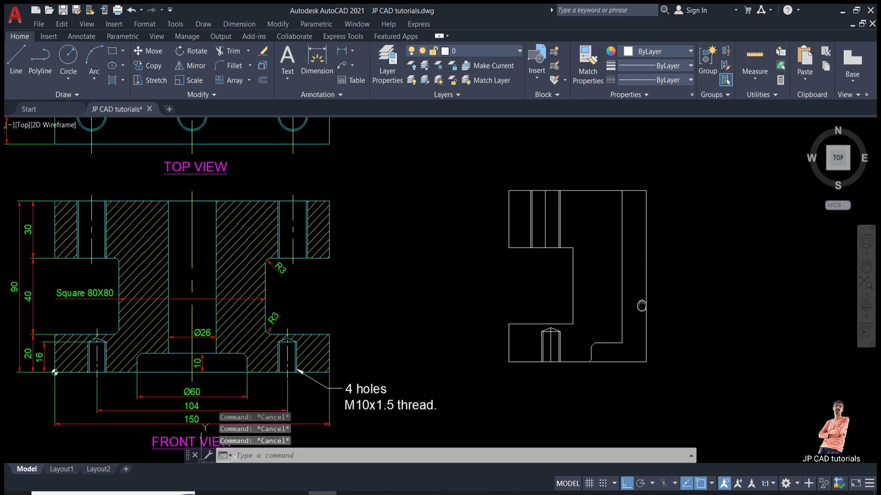
type("mirror")
key("Return")
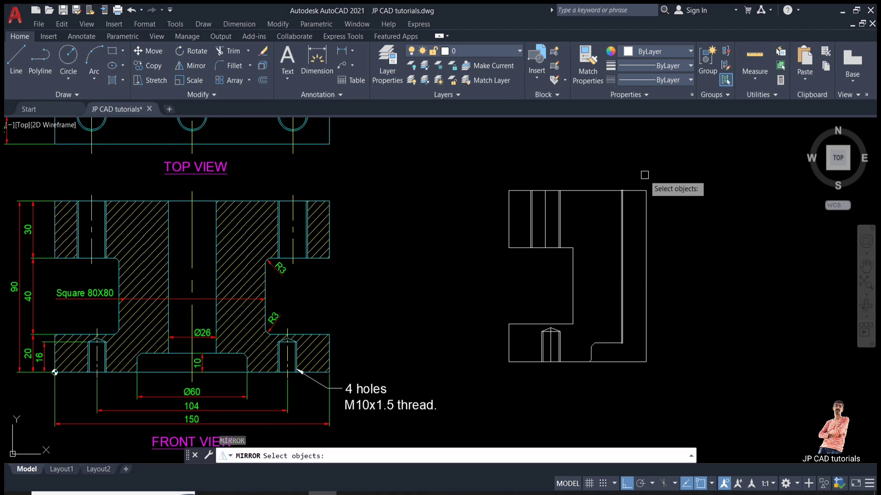
left_click(648, 161)
left_click(441, 412)
key("Return")
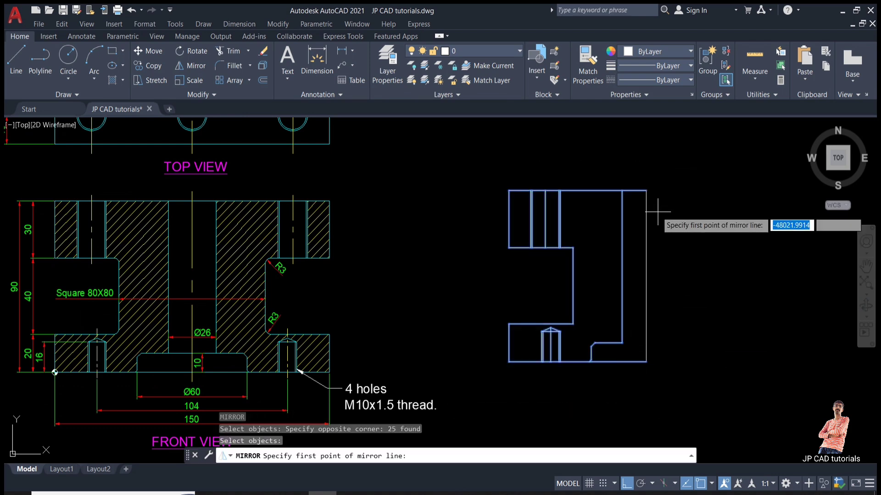
left_click(646, 189)
left_click(647, 161)
key("Return")
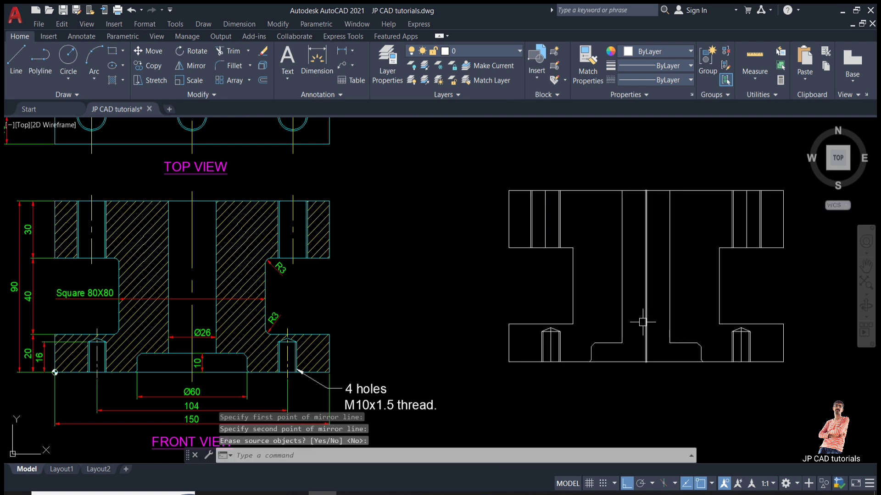
- Join the two horizontal segments at the top of the counterbore into one line
left_click(608, 343)
left_click(687, 350)
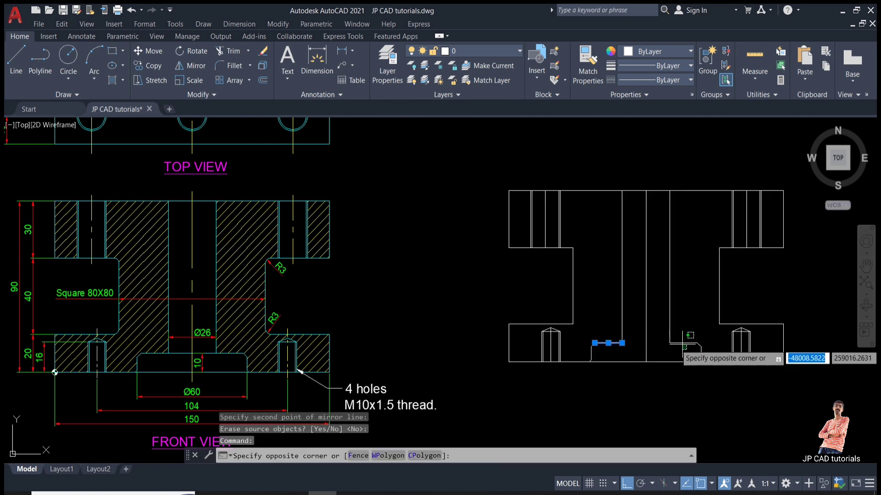
left_click(681, 337)
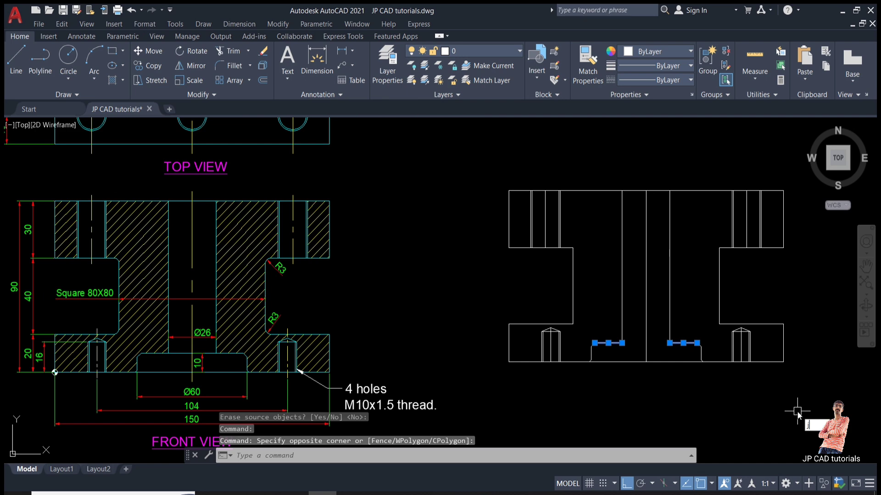
type("J")
key("Return")
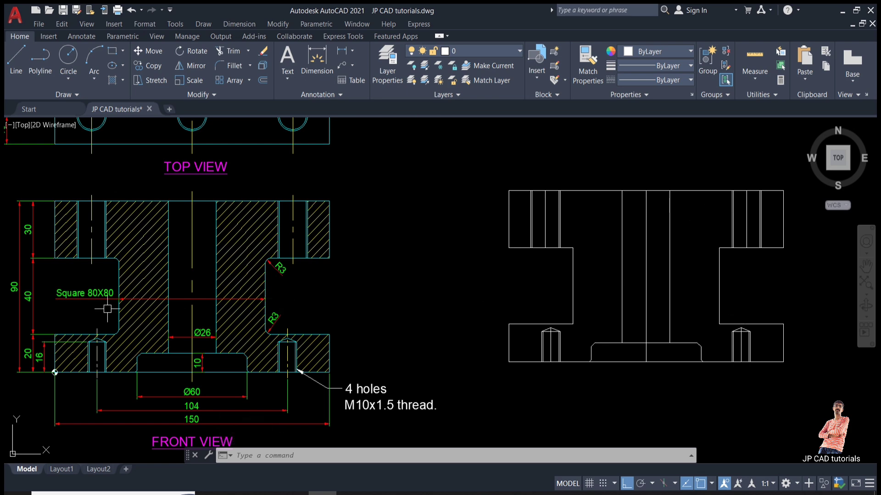
- Fillet the upper inner corner of the new profile's right recess with radius 3 in No trim mode
scroll(279, 266, "up", 5)
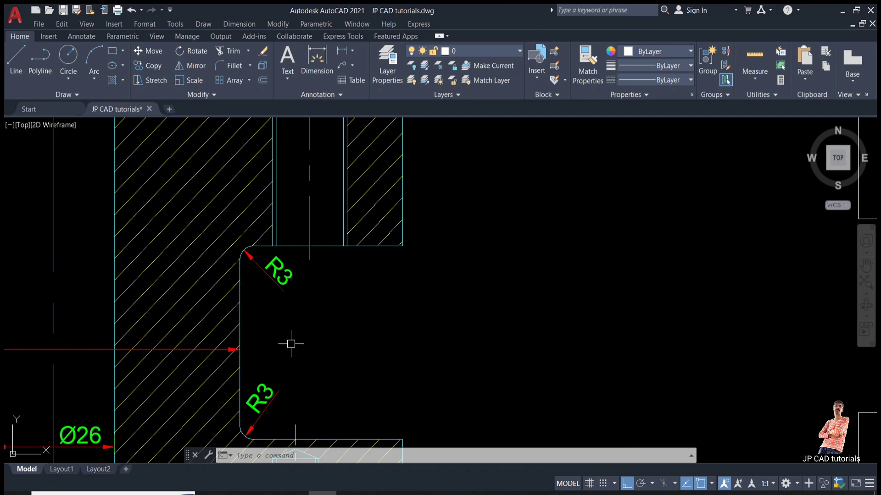
scroll(291, 344, "down", 5)
scroll(697, 309, "up", 2)
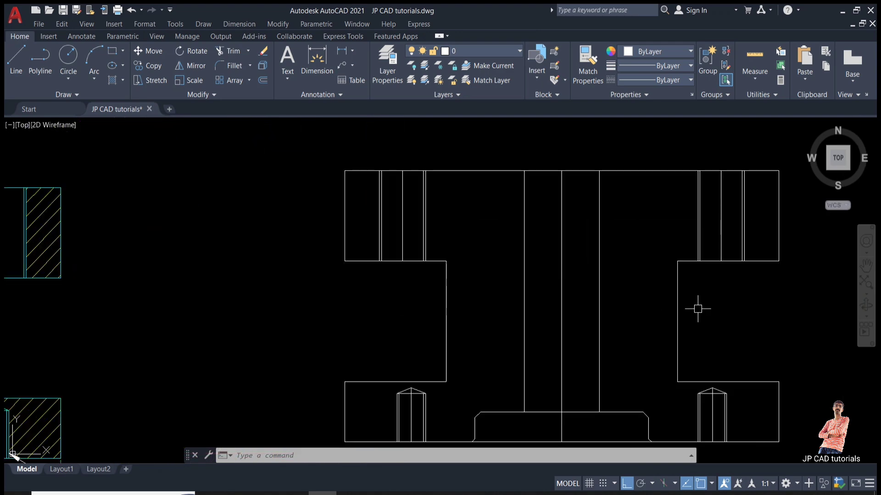
key("Return")
type("r")
key("Return")
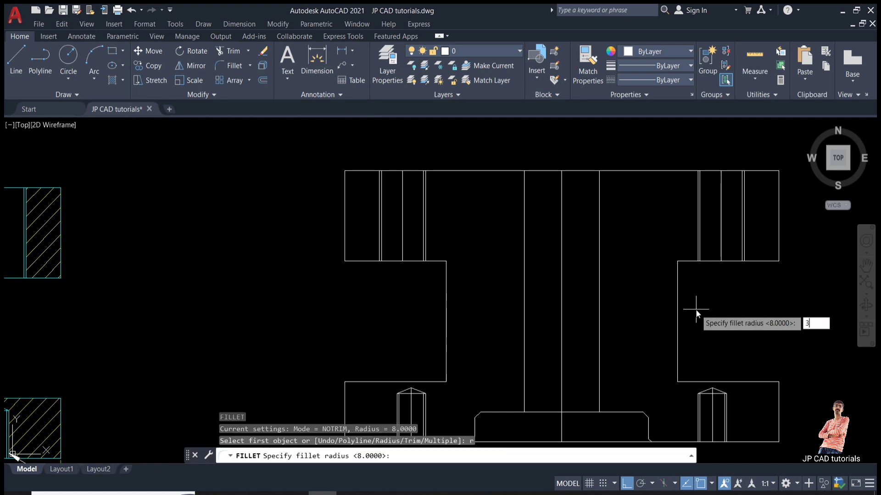
key("Return")
left_click(677, 281)
left_click(682, 261)
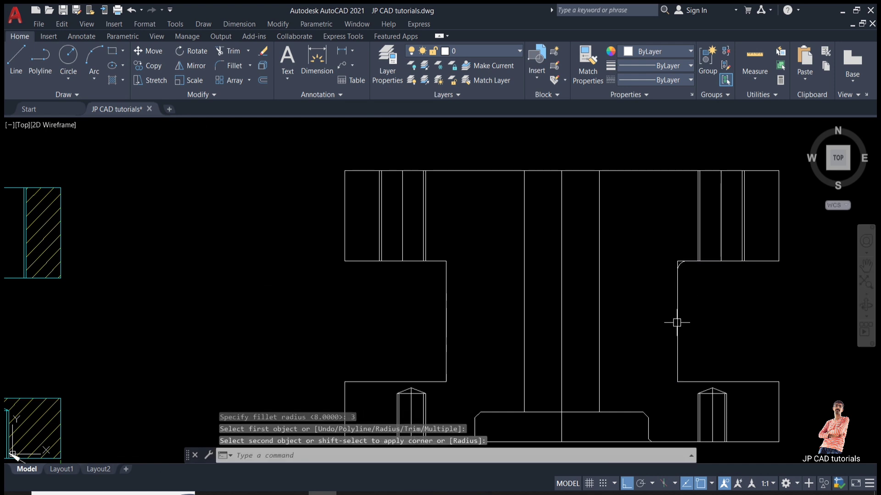
- Fillet the right recess's lower inner corner and both inner corners of the left recess with the same radius 3
key("Return")
left_click(677, 358)
left_click(684, 381)
key("Return")
left_click(446, 294)
left_click(437, 262)
key("Return")
left_click(444, 335)
left_click(429, 381)
key("Return")
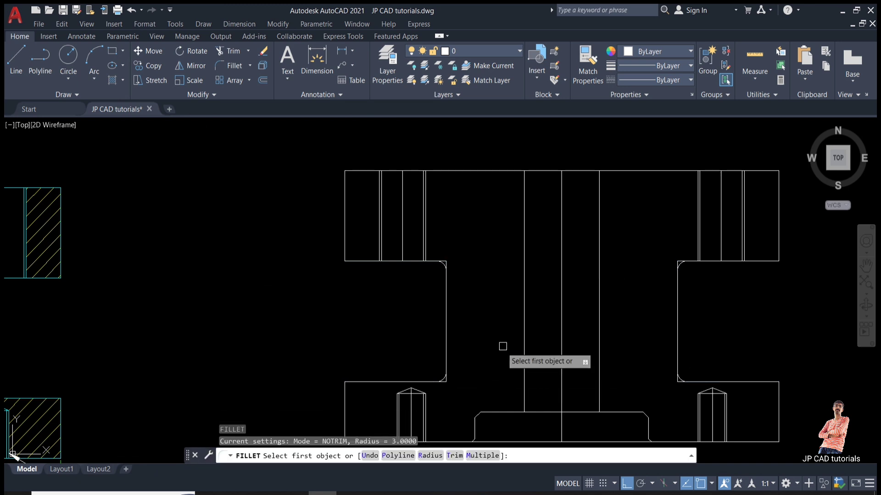
key("Escape")
- Trim the sharp corner remnants outside the lower and upper fillets of the left recess
type("tr")
key("Return")
scroll(458, 386, "up", 10)
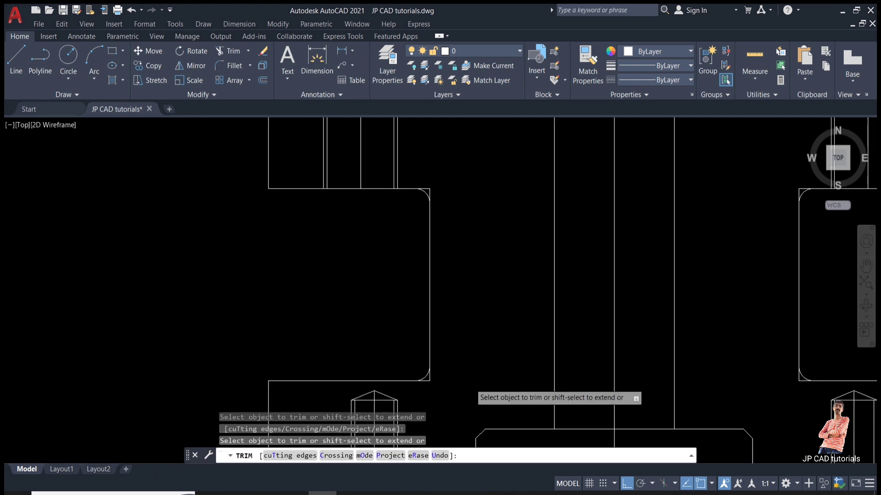
left_click(357, 371)
left_click(383, 333)
scroll(393, 374, "down", 8)
scroll(404, 239, "up", 6)
left_click(373, 300)
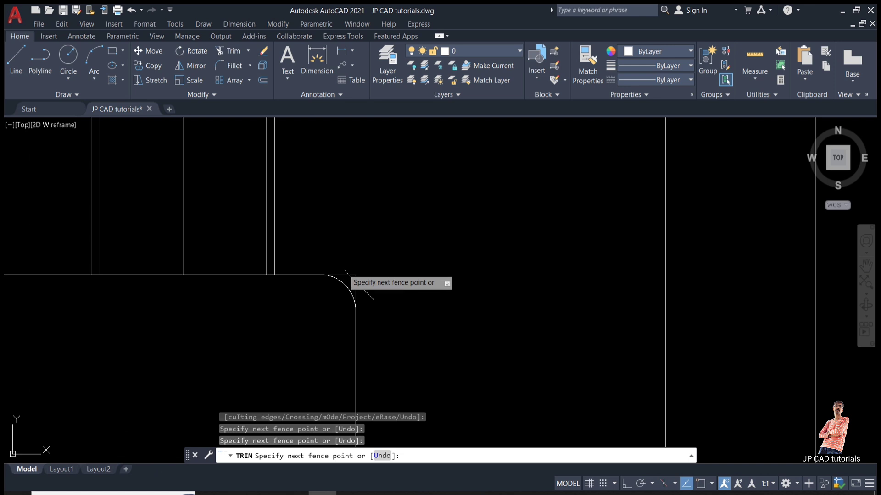
left_click(342, 268)
- Trim the sharp corner remnants outside the upper and lower fillets of the right recess
scroll(358, 255, "down", 8)
scroll(511, 264, "up", 4)
scroll(453, 258, "up", 4)
left_click(435, 196)
left_click(421, 231)
scroll(421, 231, "down", 5)
scroll(423, 334, "up", 3)
scroll(423, 334, "up", 5)
left_click(432, 403)
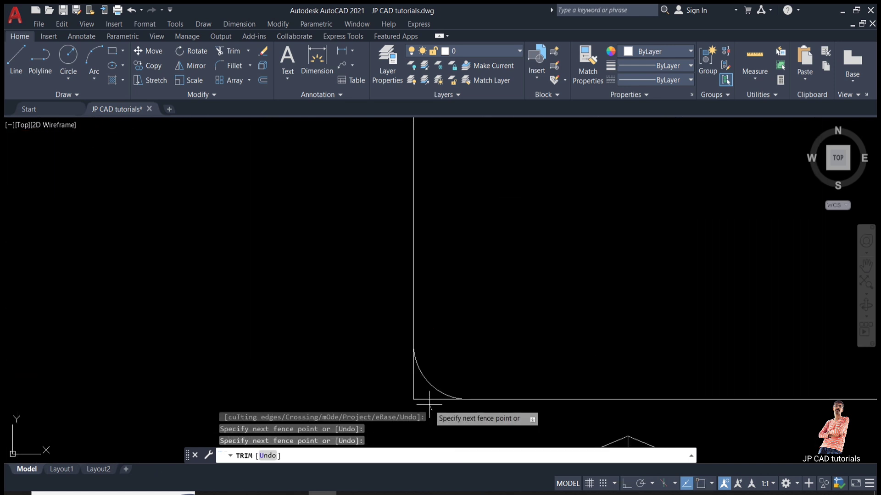
left_click(409, 384)
key("Return")
scroll(473, 267, "down", 6)
scroll(443, 252, "up", 1)
mouse_move(441, 253)
middle_mouse_down()
mouse_move(612, 303)
mouse_move(661, 292)
middle_mouse_up()
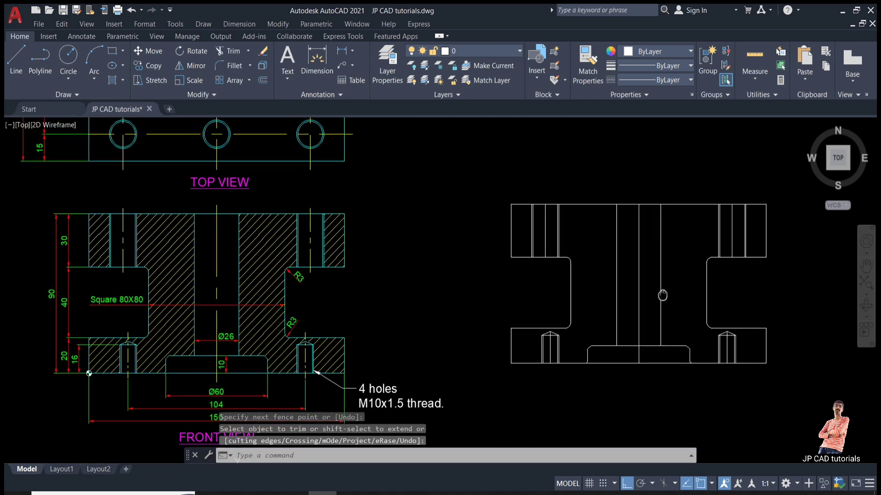
- Hatch the solid regions of the new front view on both sides of the bore and holes with the yellow ANSI31 pattern
mouse_move(660, 291)
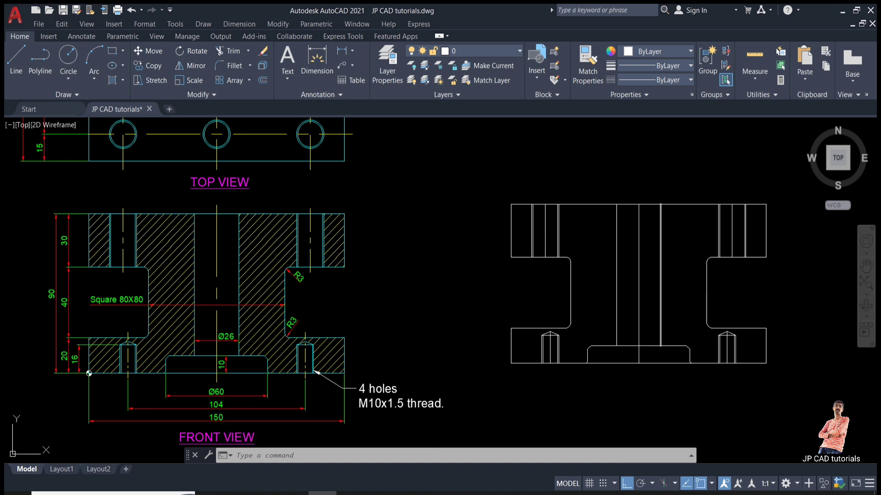
type("h")
key("Return")
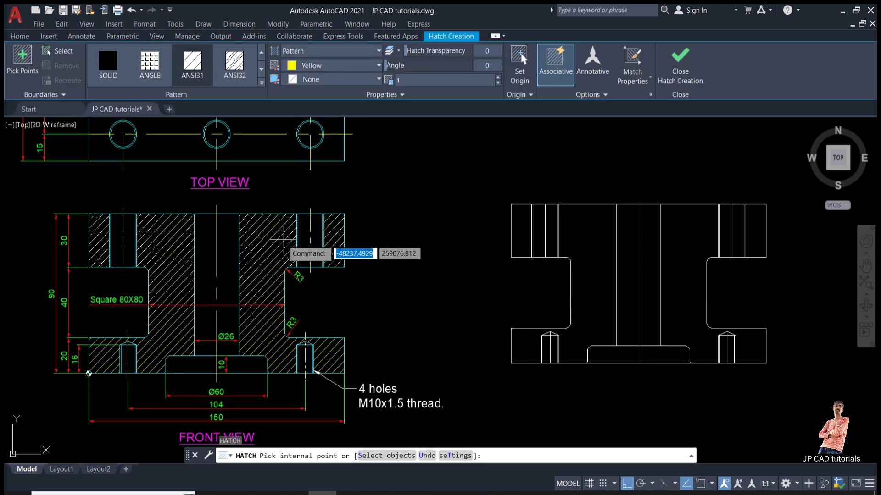
left_click(580, 352)
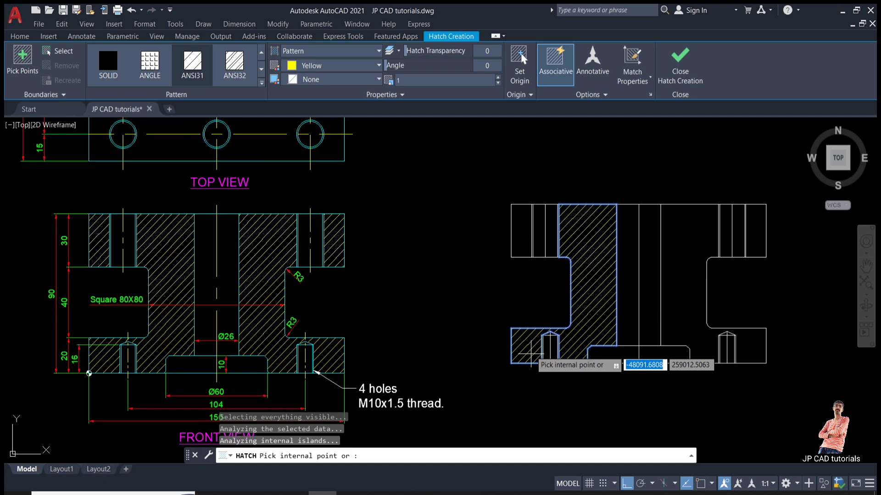
left_click(683, 289)
left_click(757, 232)
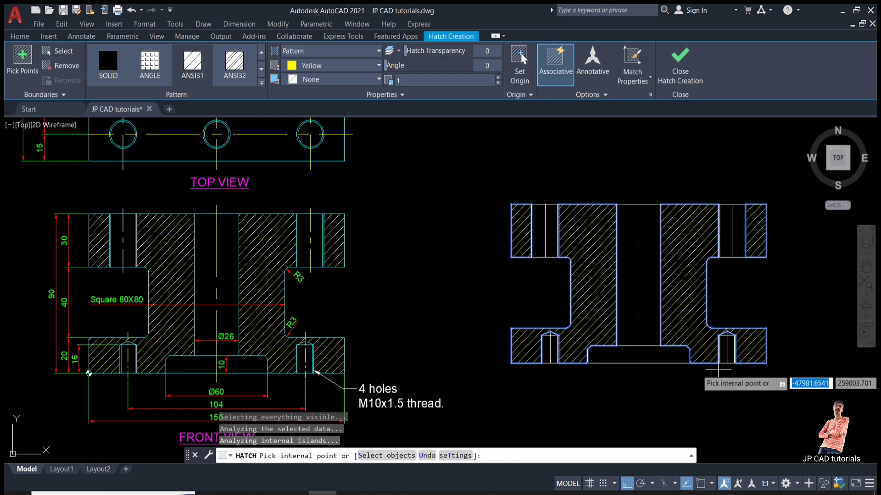
left_click(690, 69)
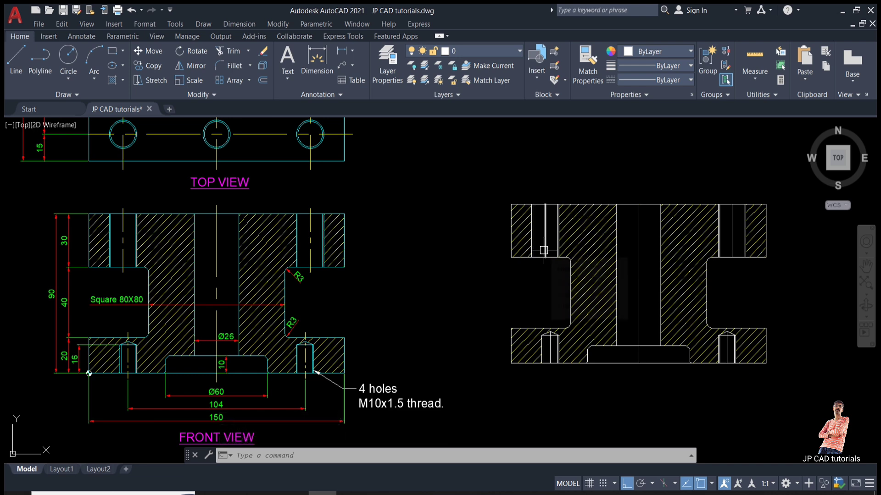
- Set the colour of the horizontal line under the upper left flange to cyan
scroll(544, 250, "up", 4)
scroll(560, 252, "down", 2)
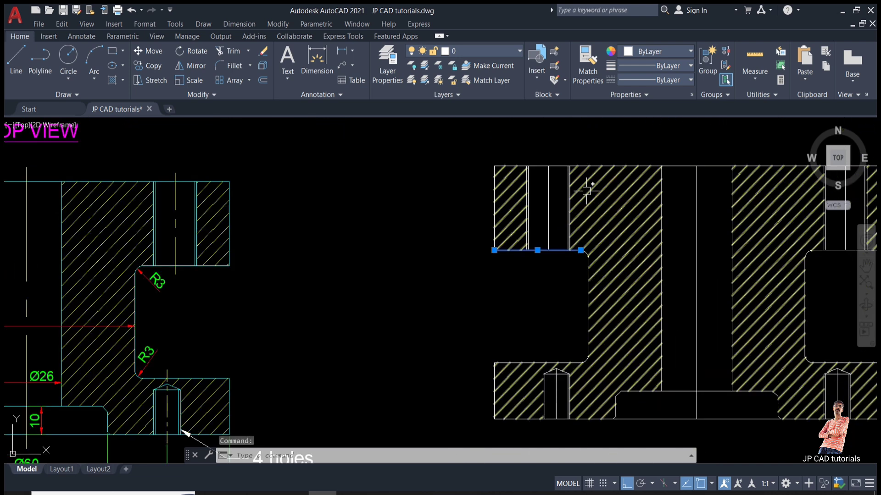
left_click(655, 51)
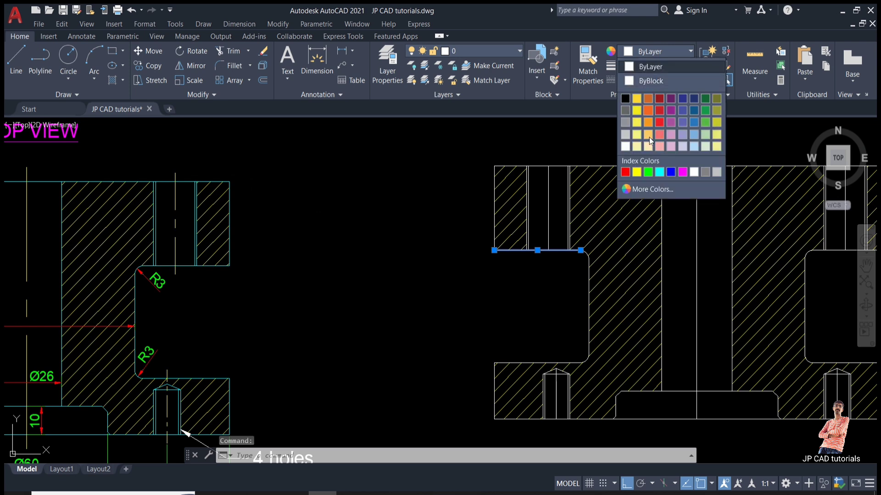
left_click(659, 172)
key("Escape")
key("Escape")
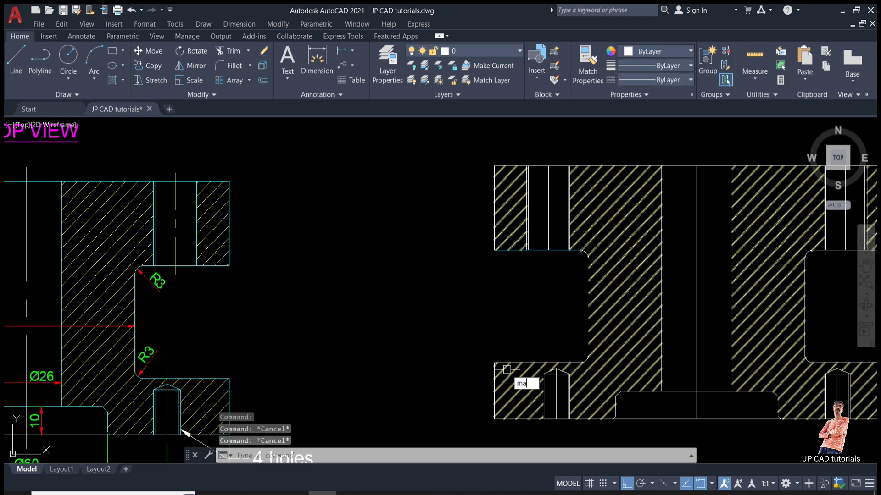
- Match the properties of the cyan flange line onto the entire new front view
type("ma")
key("Return")
left_click(556, 252)
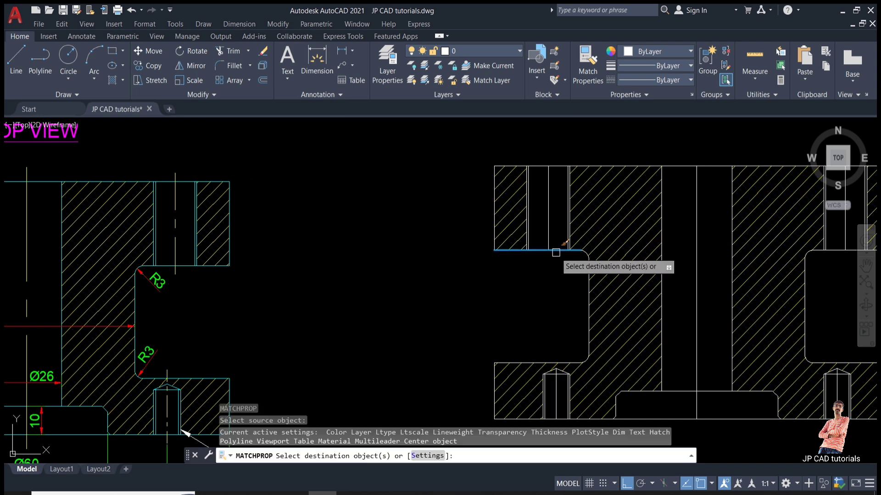
scroll(534, 282, "down", 3)
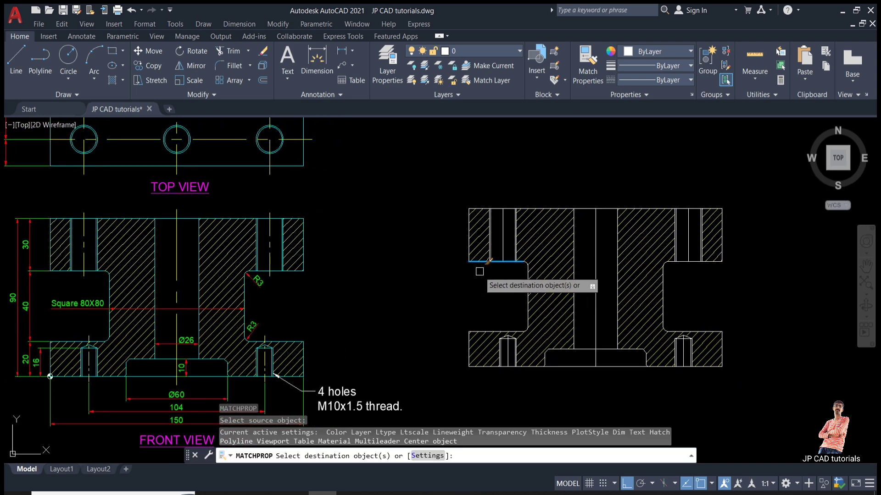
left_click(427, 166)
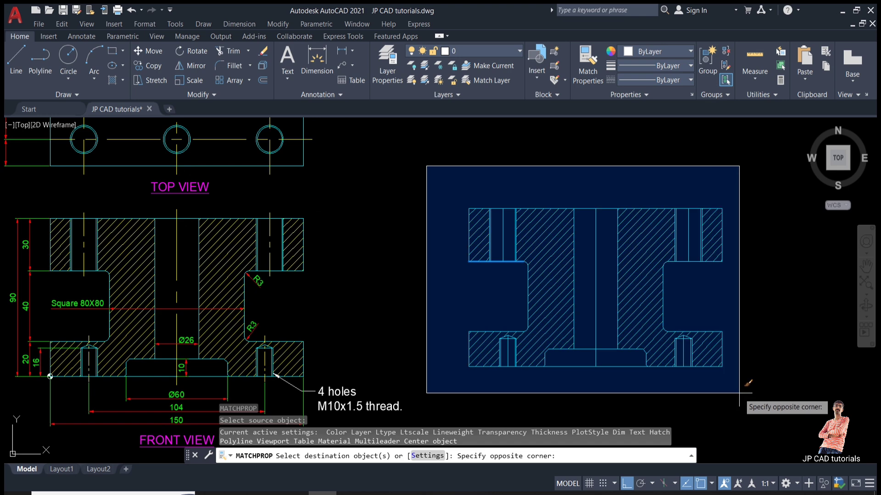
left_click(738, 394)
key("Escape")
- Set the new front view's section hatch colour to yellow
left_click(640, 285)
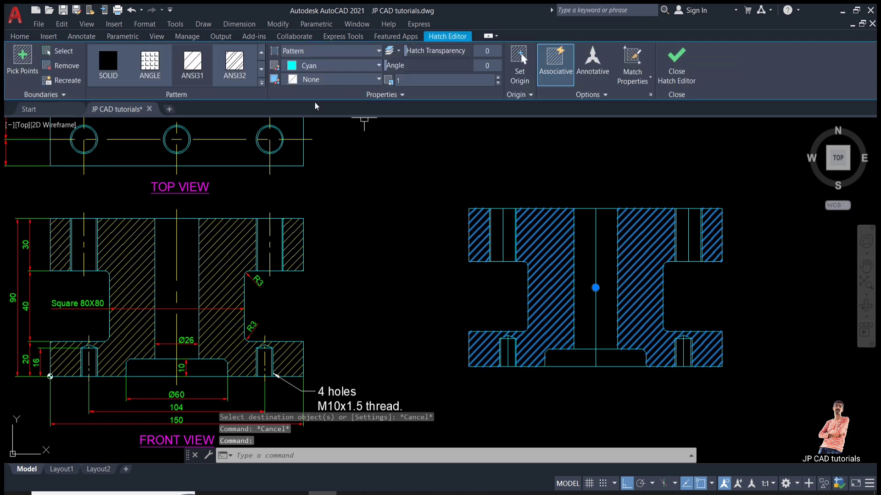
left_click(311, 68)
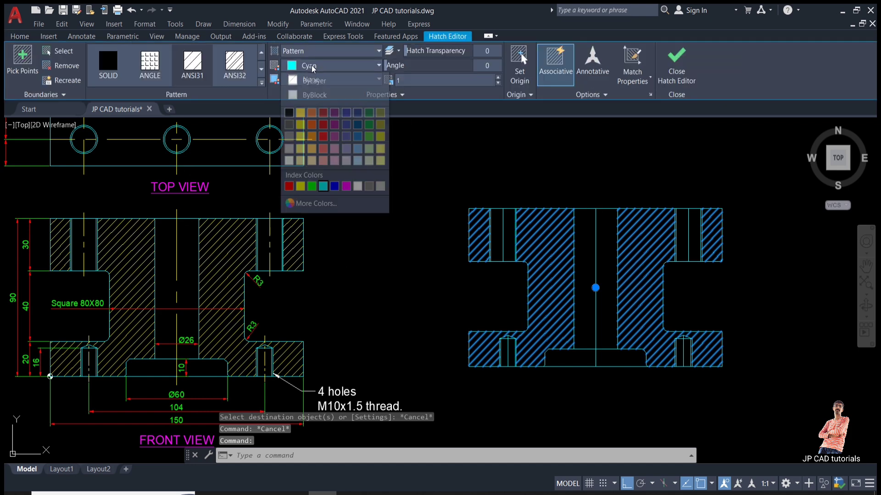
left_click(304, 185)
key("Escape")
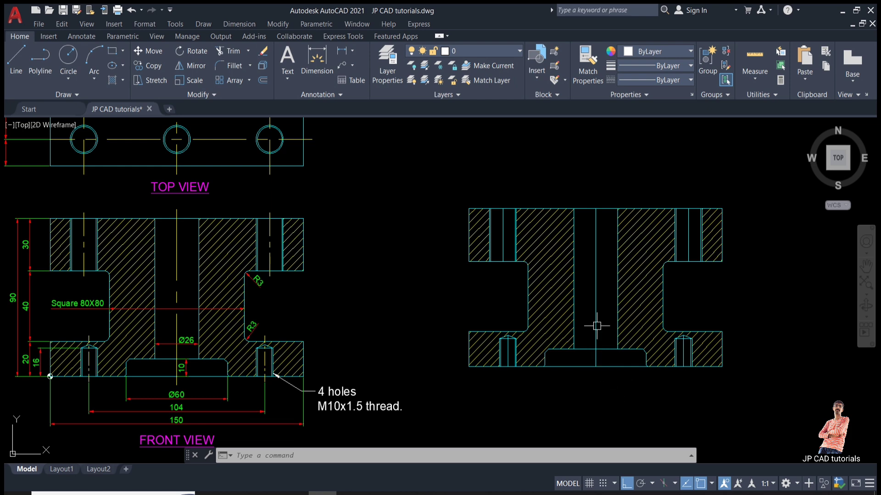
- Give the new front view's bore centre line the CENTER linetype with a linetype scale of 0.5
left_click(596, 296)
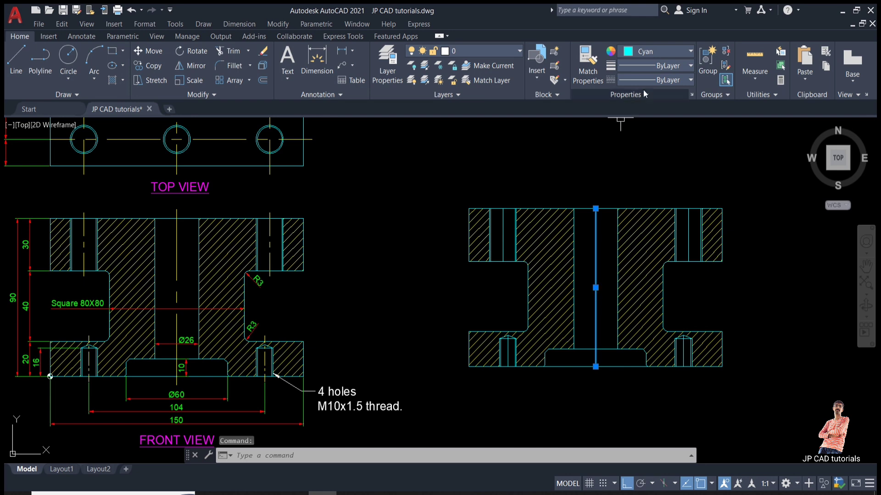
left_click(659, 81)
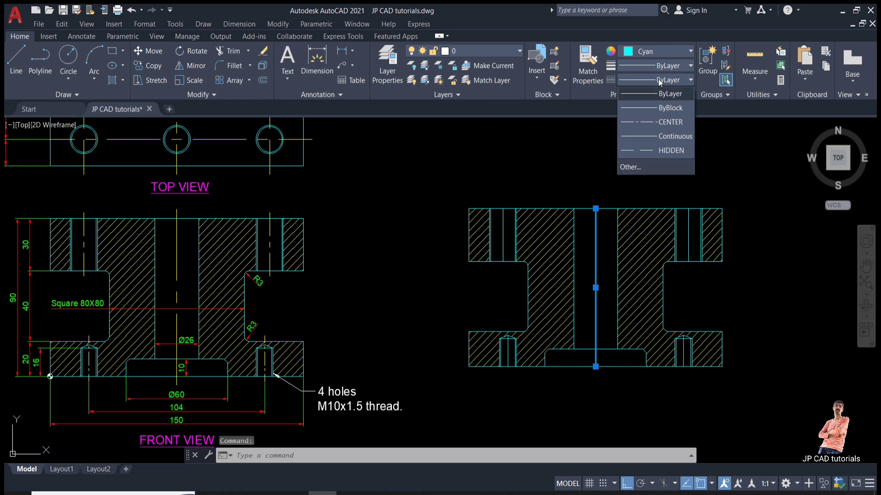
left_click(655, 120)
key("ctrl+1")
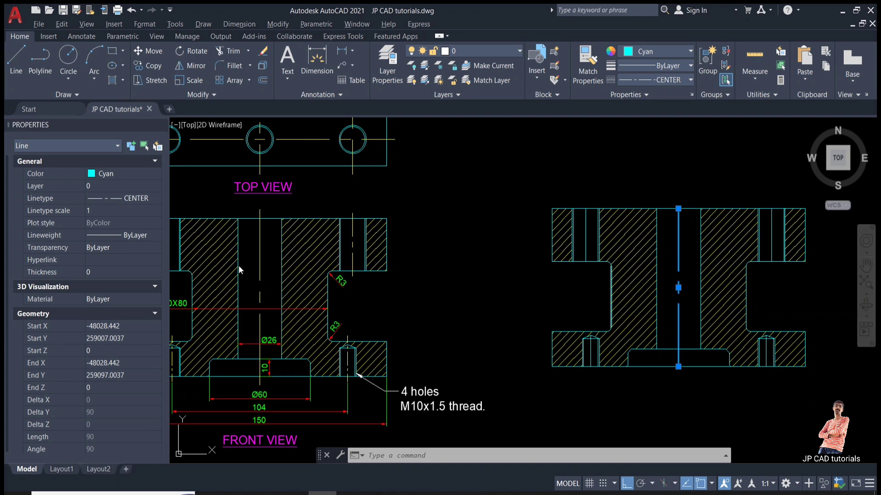
left_click(100, 212)
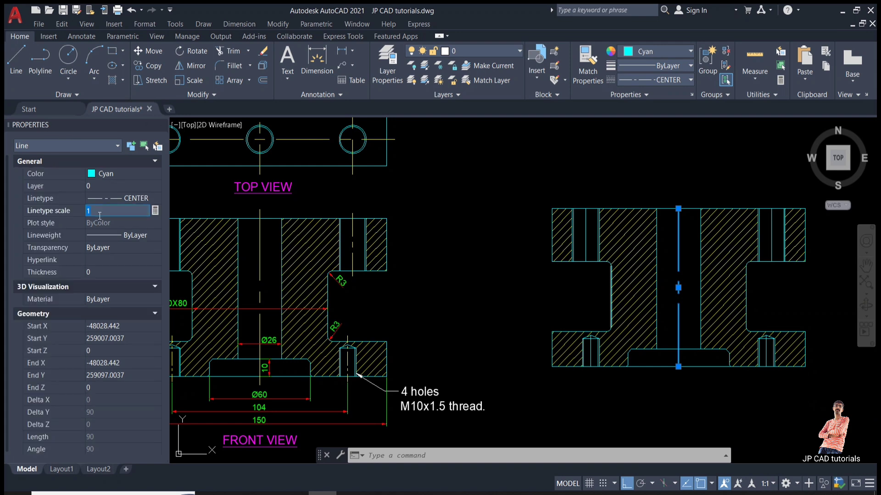
key("Return")
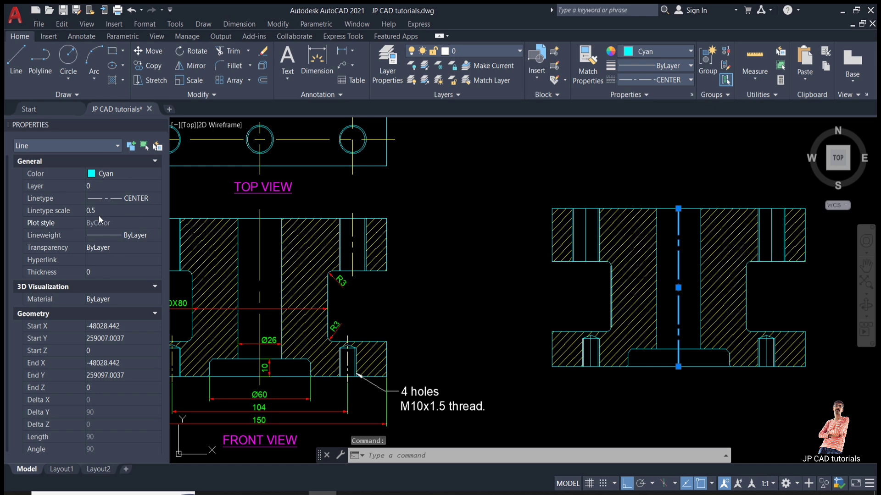
- Stretch the bore centre line 3 units beyond both the upper and lower edges of the new front view
left_click(679, 208)
key("Return")
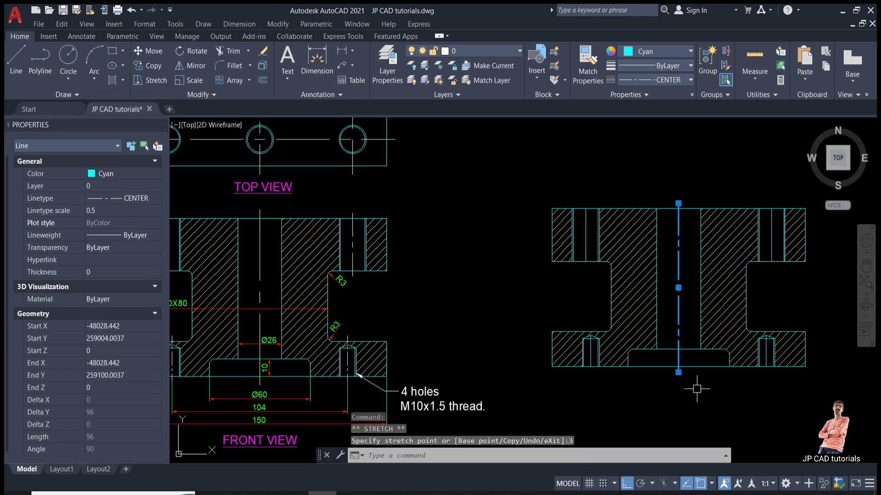
key("Escape")
key("Escape")
- Set the colour of the bore centre line to yellow and close its properties
left_click(678, 304)
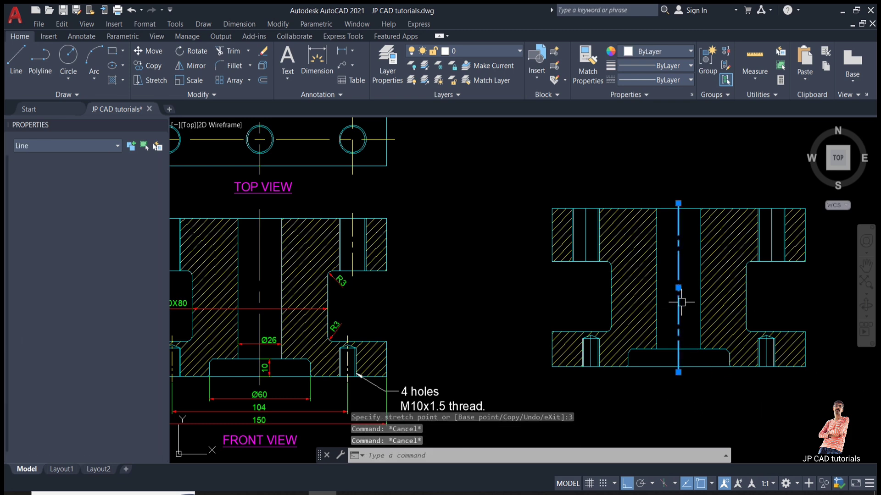
left_click(660, 57)
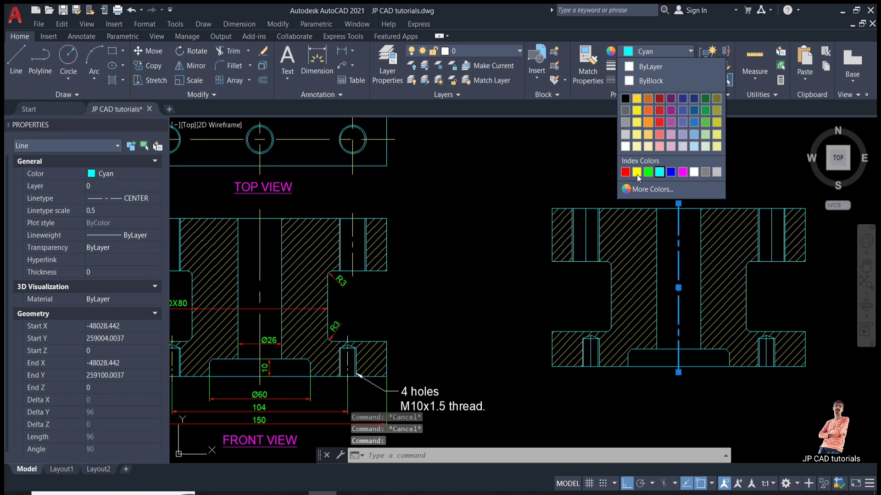
left_click(659, 172)
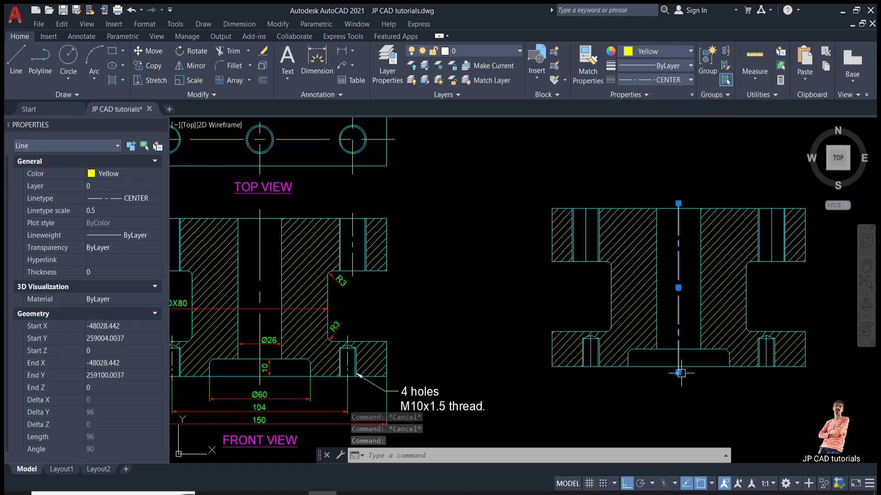
key("Escape")
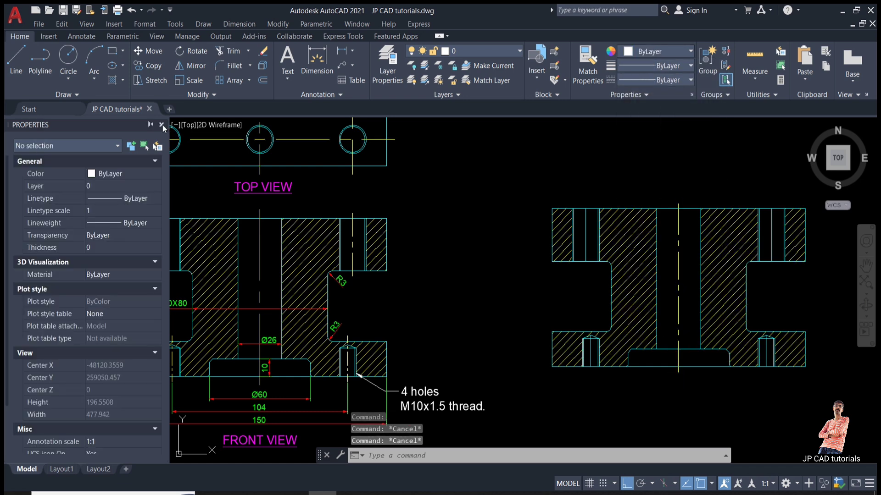
left_click(163, 124)
- Match the properties of the yellow bore centre line onto the axis lines of all four upper and lower flange holes
scroll(606, 301, "up", 2)
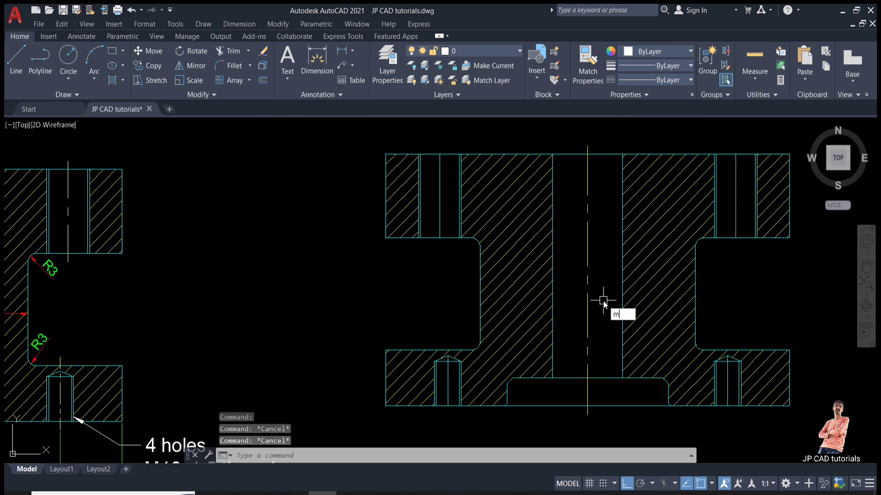
type("ma")
key("Return")
left_click(588, 255)
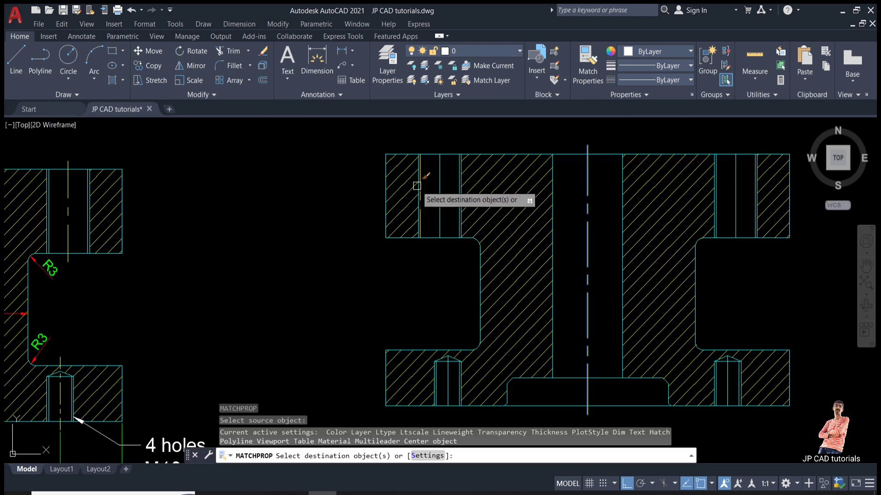
left_click(441, 185)
left_click(447, 377)
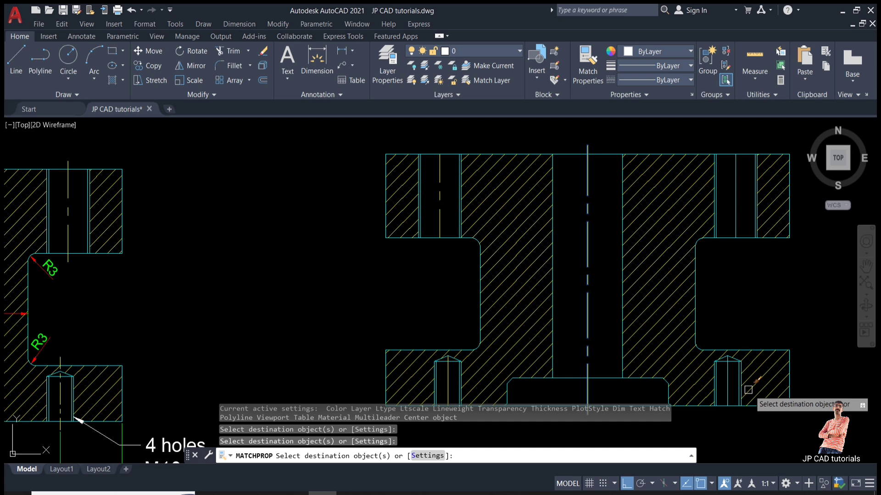
left_click(736, 206)
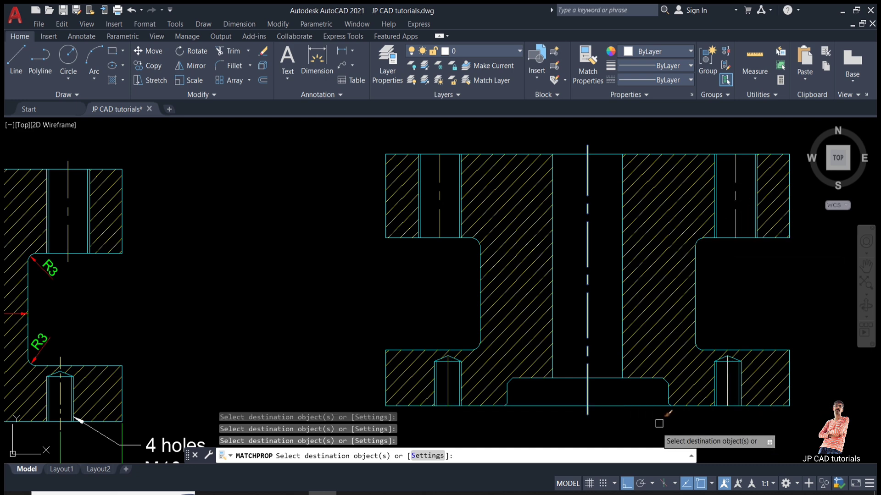
key("Escape")
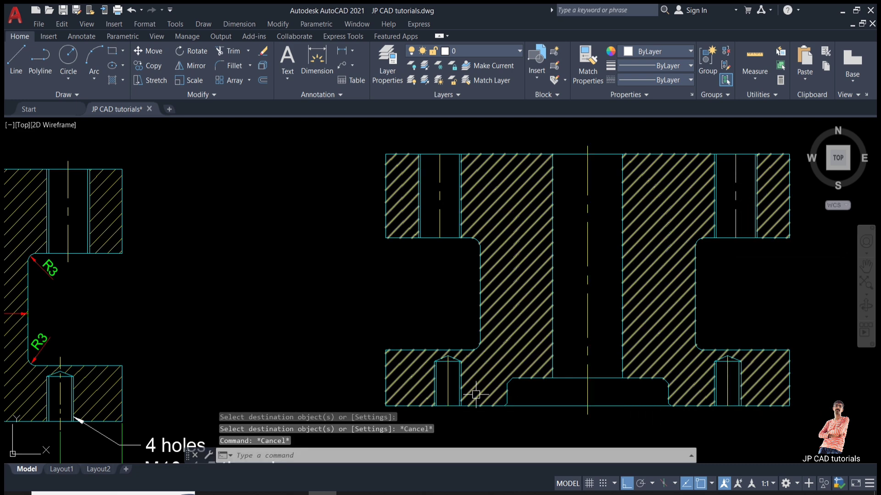
- Set the linetype scale of the two lower threaded holes' centre lines to 0.25
left_click(450, 384)
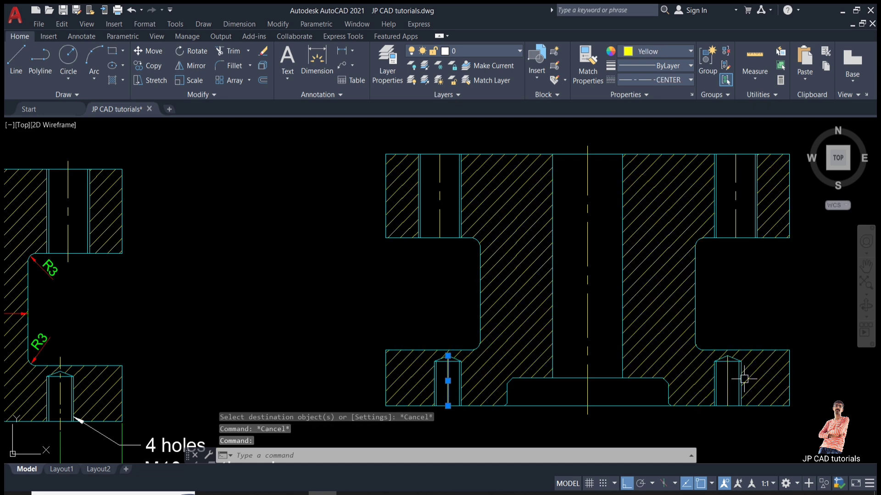
left_click(727, 379)
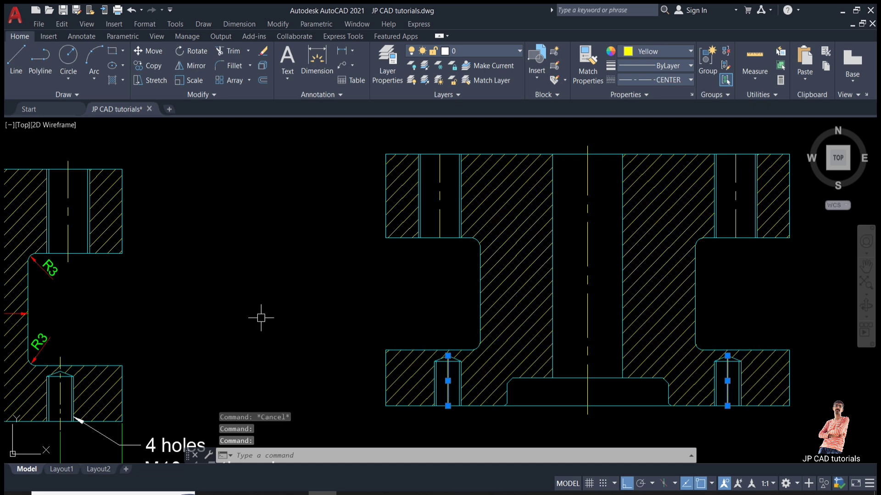
key("Return")
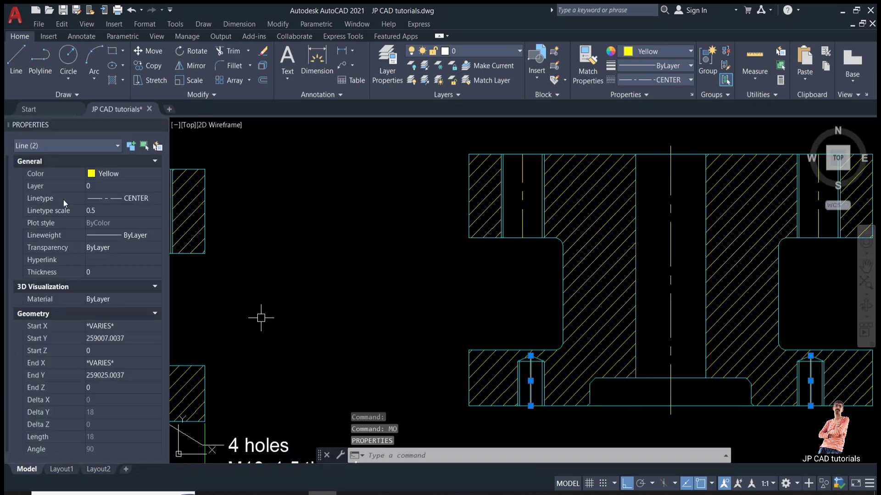
left_click(107, 211)
type("0.25")
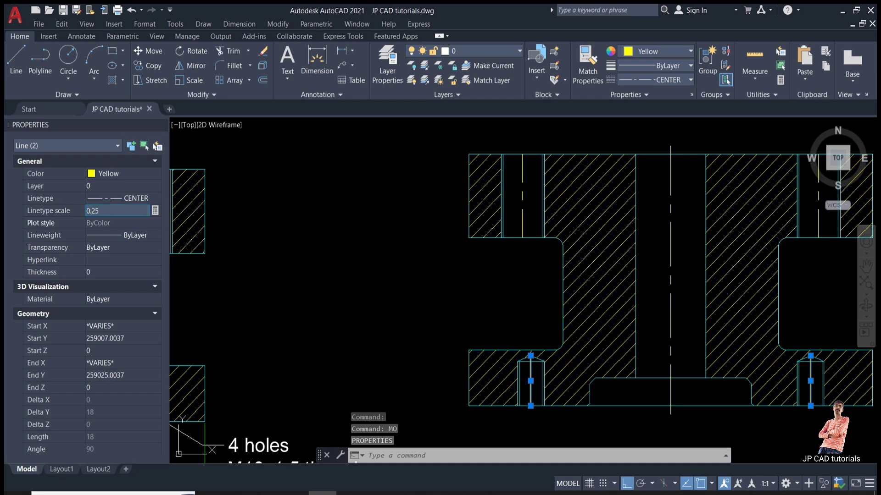
key("Return")
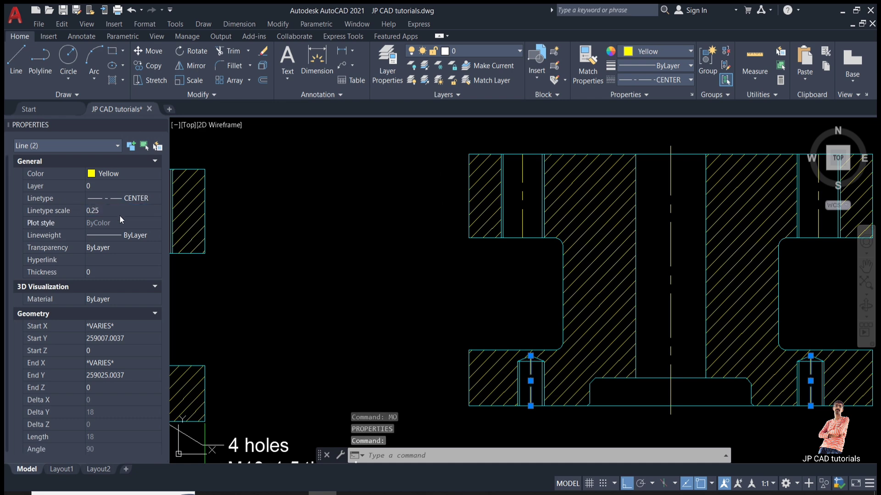
key("Escape")
key("Escape")
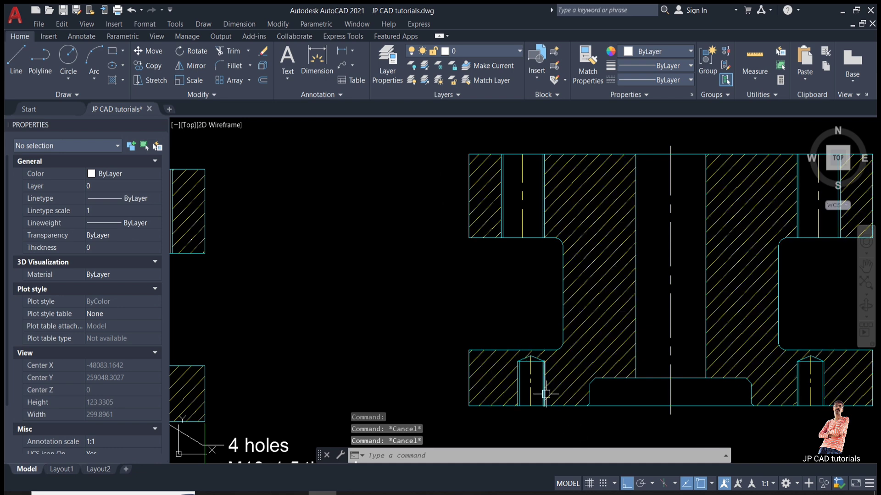
- Stretch the lower left hole's centre line about 4 units above the hole's tip and slightly below the base edge
scroll(562, 387, "up", 5)
left_click(483, 359)
left_click(448, 379)
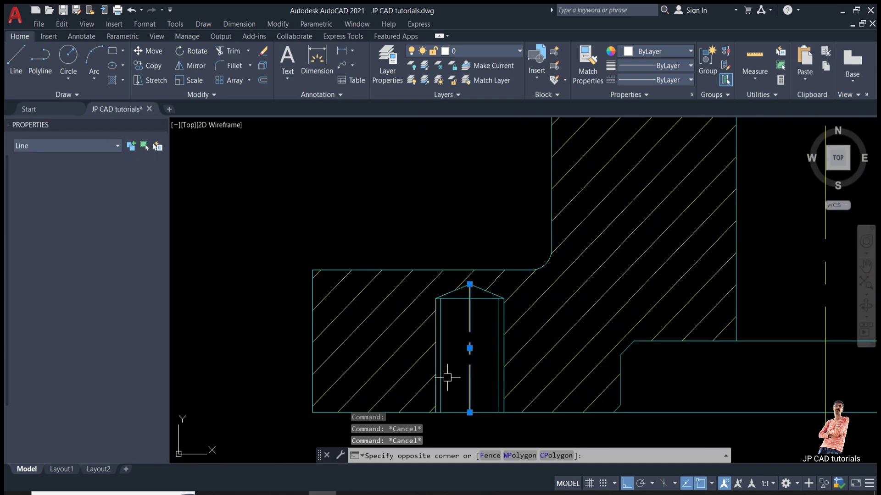
left_click(470, 285)
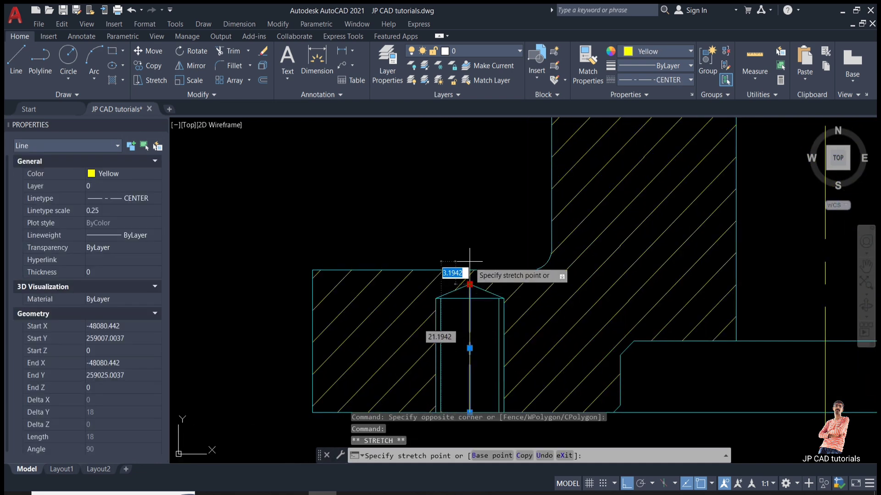
left_click(469, 255)
left_click(469, 412)
left_click(470, 412)
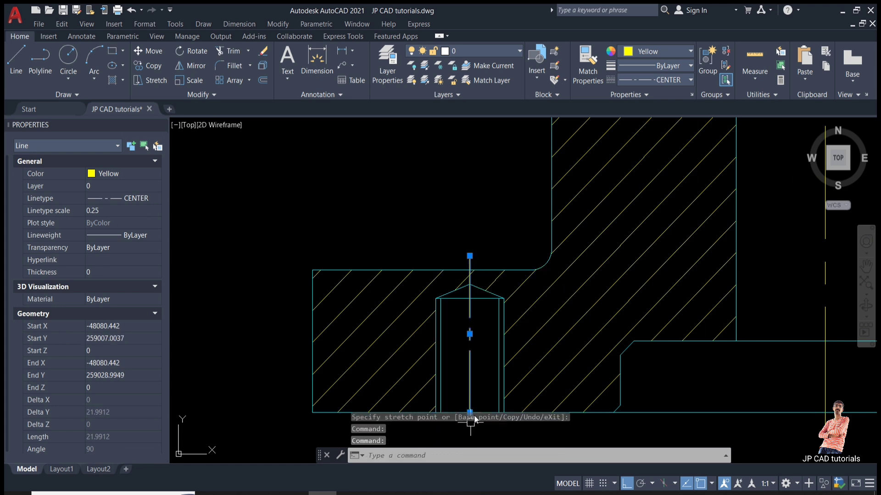
middle_click_drag(488, 404, 486, 262)
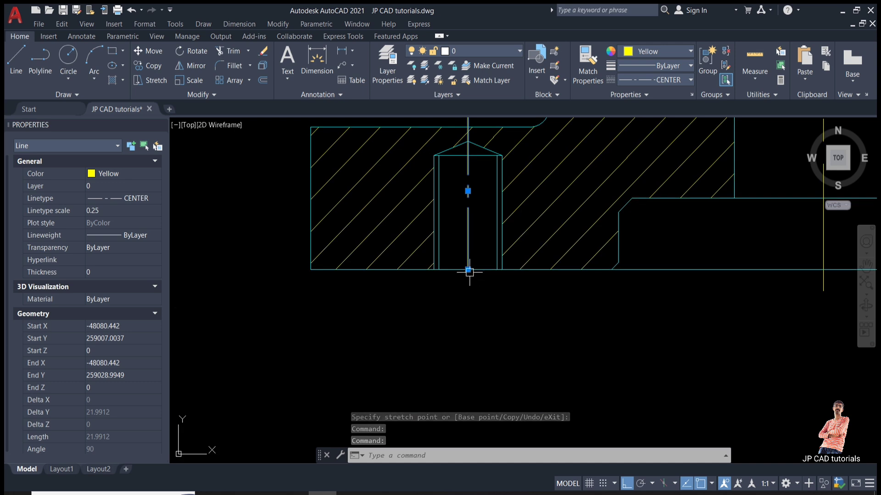
left_click(468, 270)
key("Escape")
key("Escape")
- Erase the short centre line of the lower right threaded hole
scroll(443, 300, "down", 3)
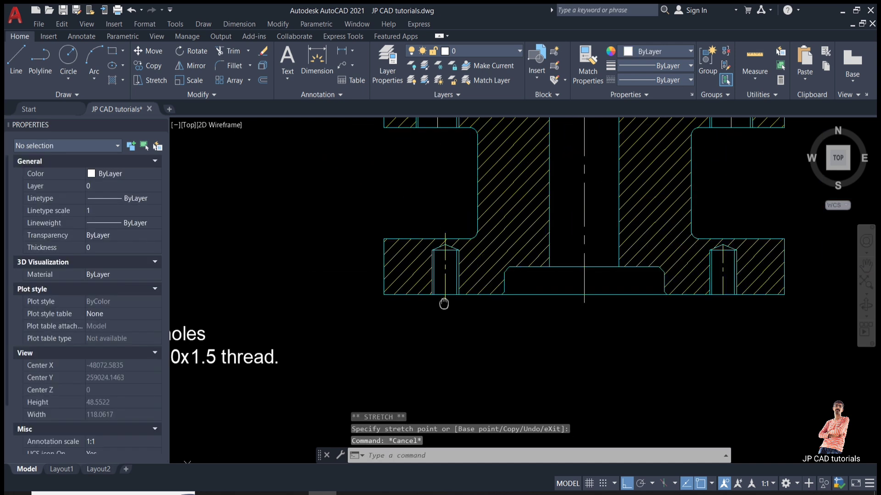
middle_click_drag(436, 307, 414, 335)
key("Escape")
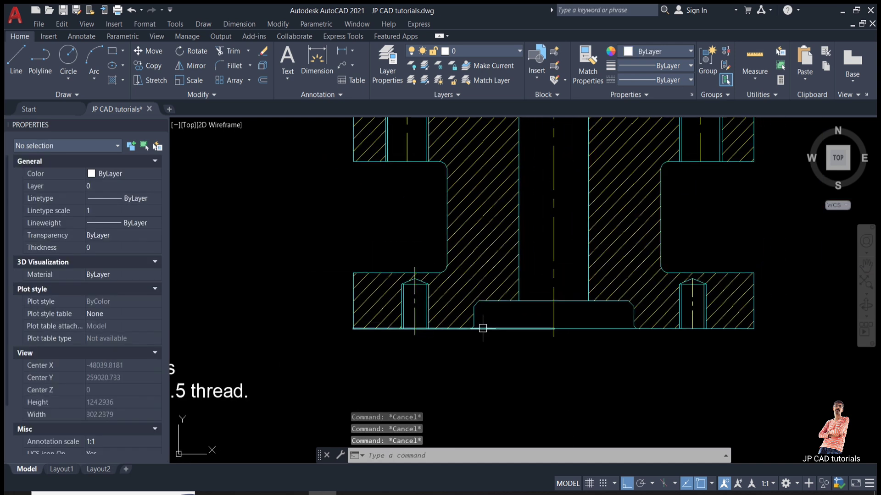
key("Escape")
left_click(693, 303)
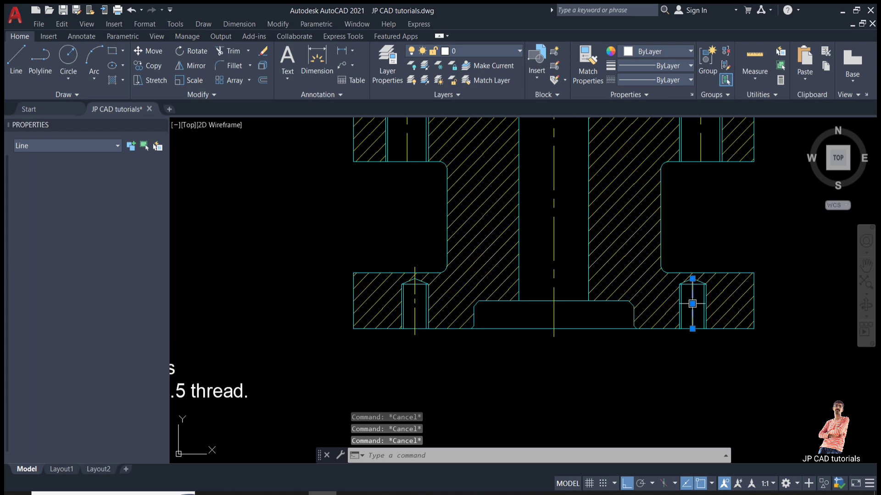
key("Return")
- Mirror the lower left hole's centre line about the bore axis to the right side, keeping the source line
type("mi")
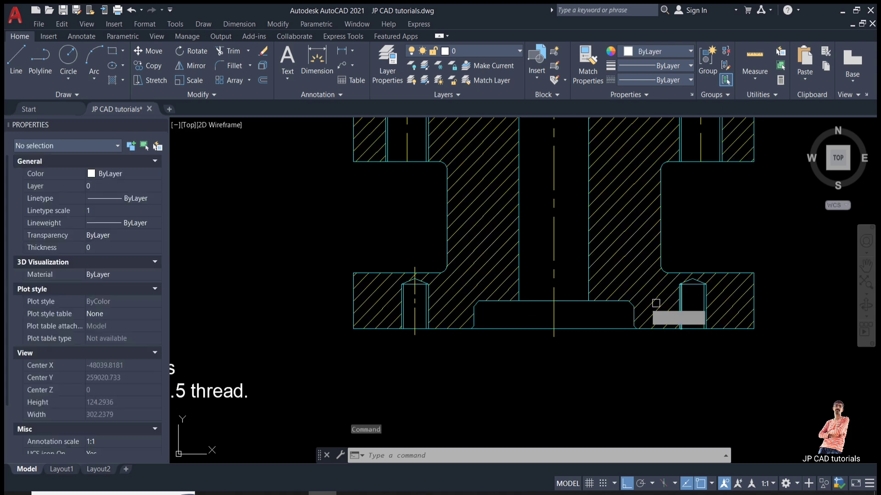
key("Return")
left_click(415, 302)
key("Return")
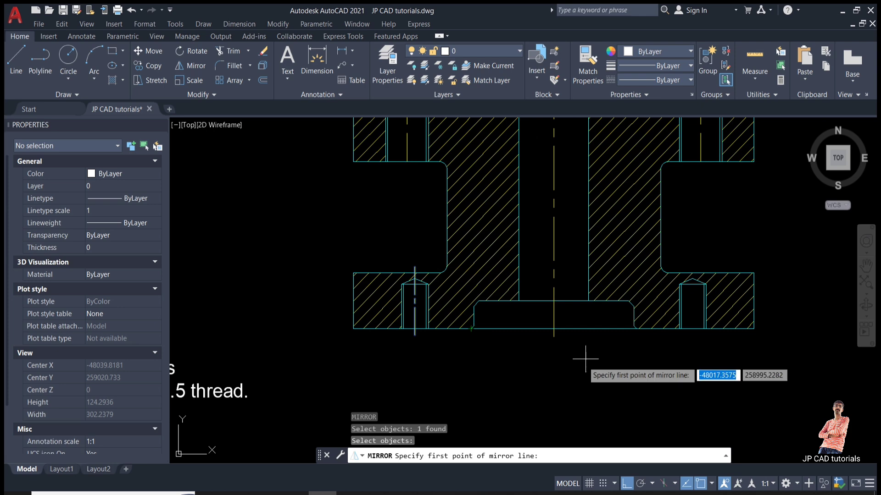
left_click(555, 336)
left_click(556, 360)
key("Return")
- Stretch the upper left hole's centre line 3 units beyond both the upper and lower edges of the flange
scroll(556, 360, "down", 2)
scroll(527, 261, "up", 5)
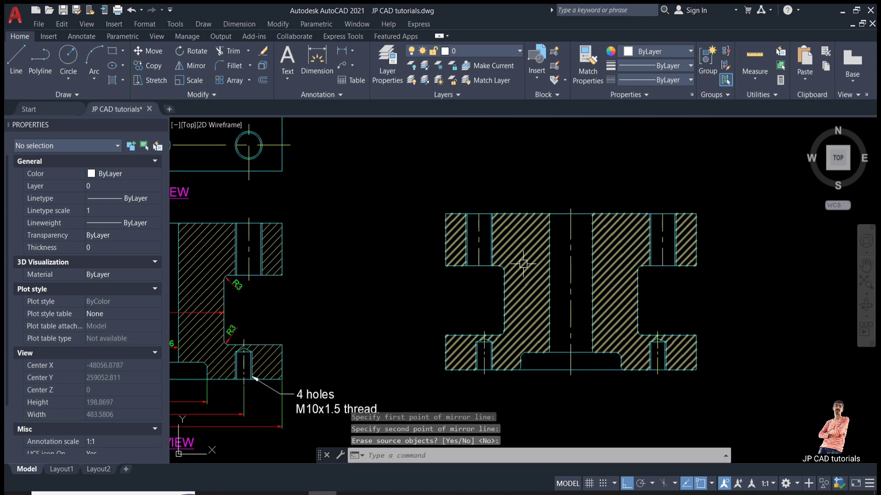
key("Escape")
key("Escape")
left_click(438, 231)
left_click(440, 202)
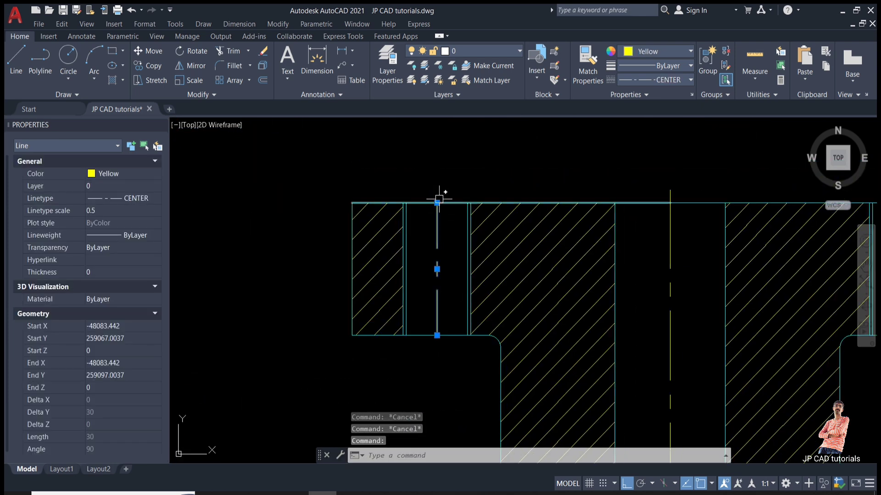
key("Escape")
left_click(437, 220)
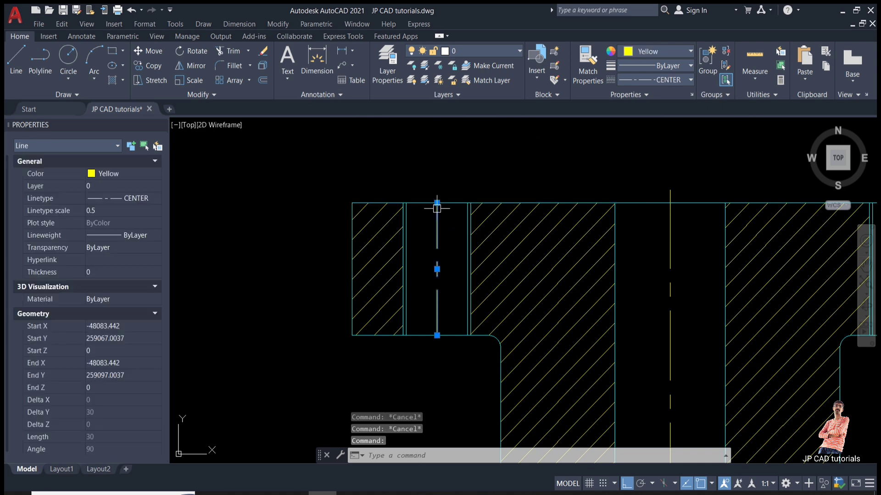
left_click(436, 203)
type("3")
key("Return")
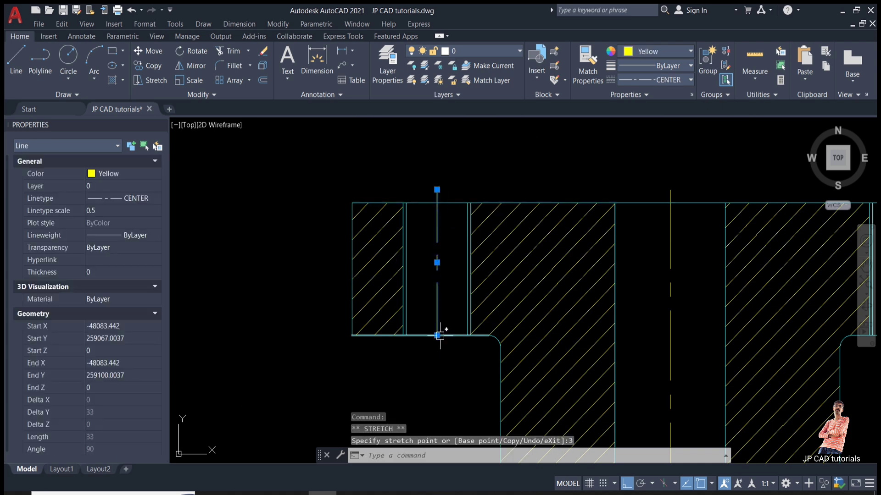
type("3")
key("Return")
scroll(408, 353, "down", 5)
scroll(484, 291, "up", 3)
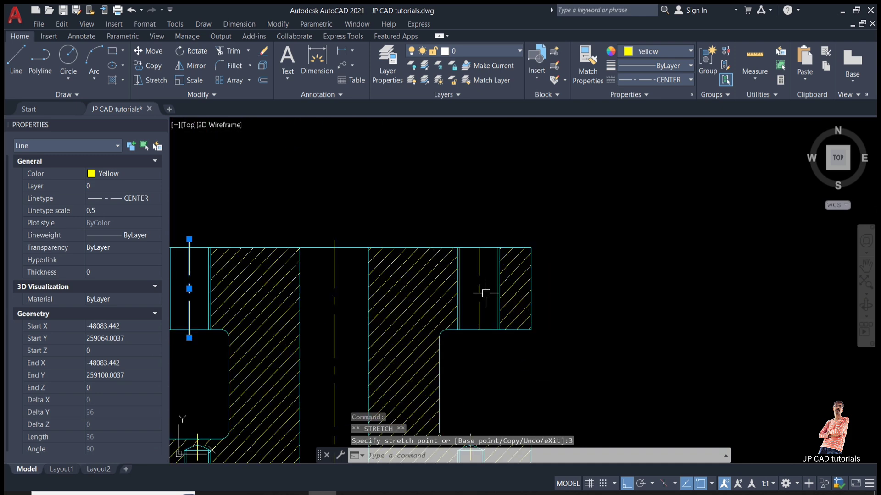
- Stretch the upper right hole's centre line 3 units beyond both the upper and lower edges of the flange
left_click(468, 281)
left_click(478, 261)
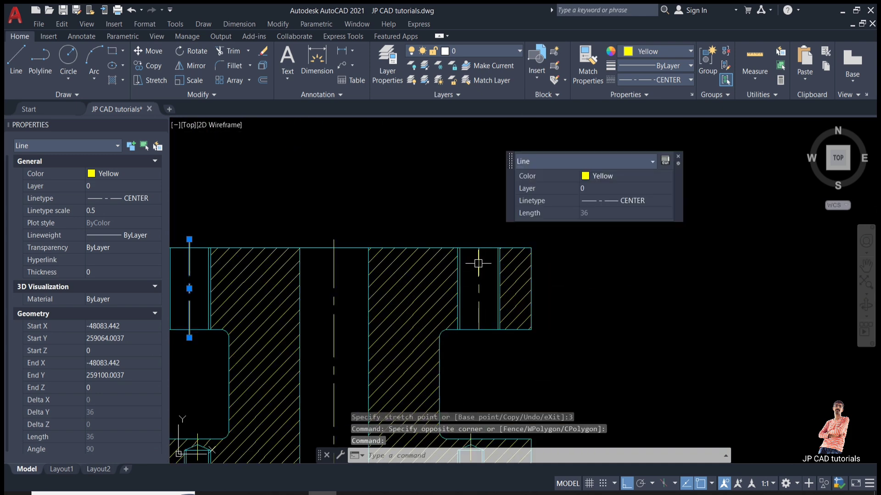
left_click(478, 247)
left_click(478, 240)
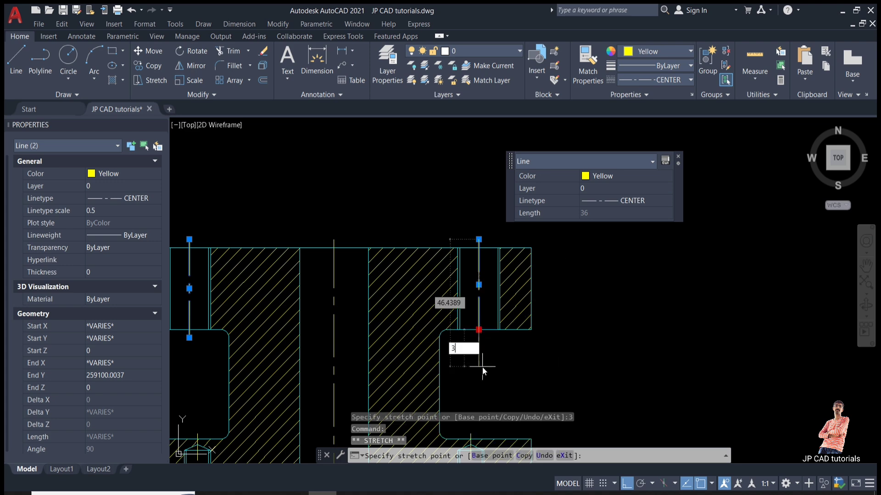
key("Escape")
key("Escape")
key("Escape")
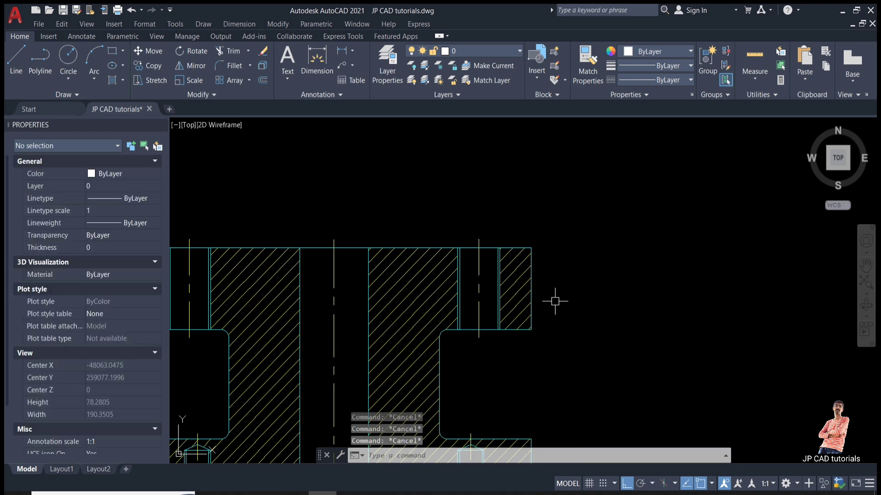
- Close the object properties palette to free up the drawing area around both views
scroll(555, 301, "down", 5)
scroll(610, 324, "up", 2)
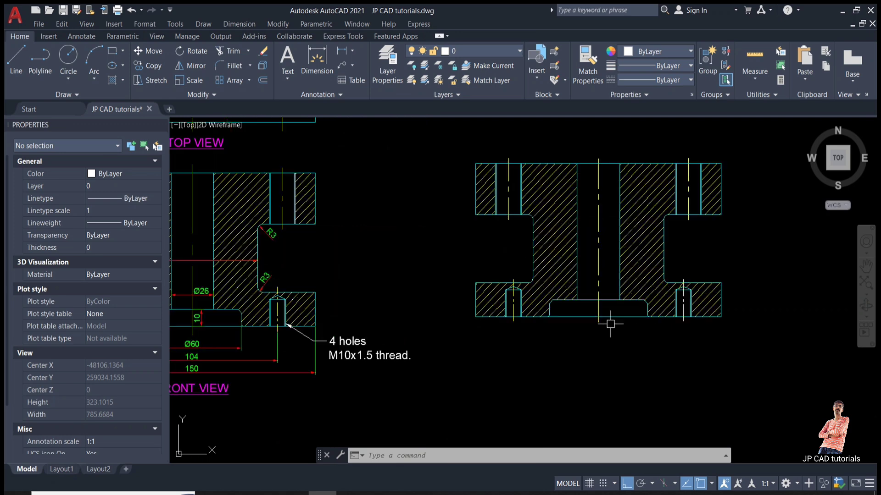
middle_click_drag(620, 338, 710, 365)
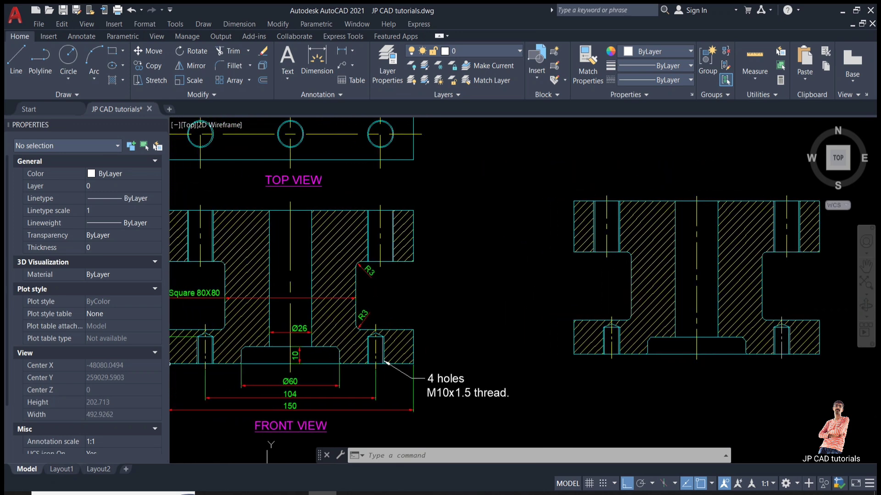
scroll(680, 344, "down", 2)
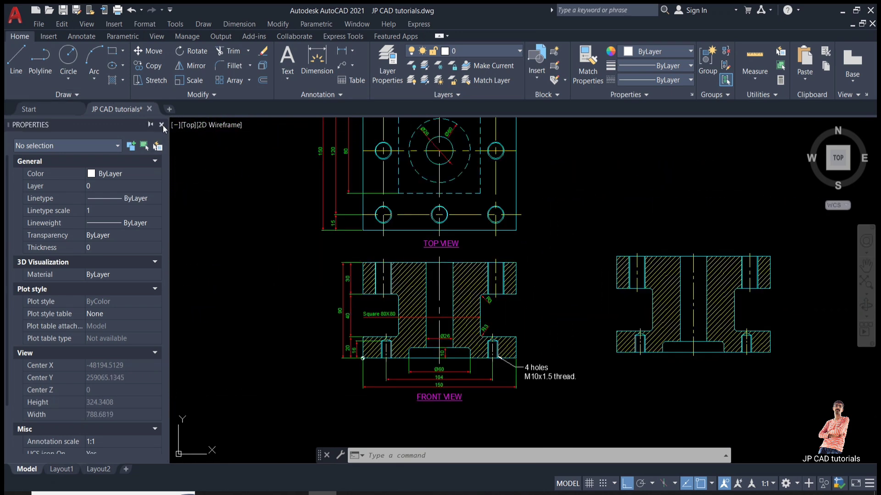
left_click(161, 124)
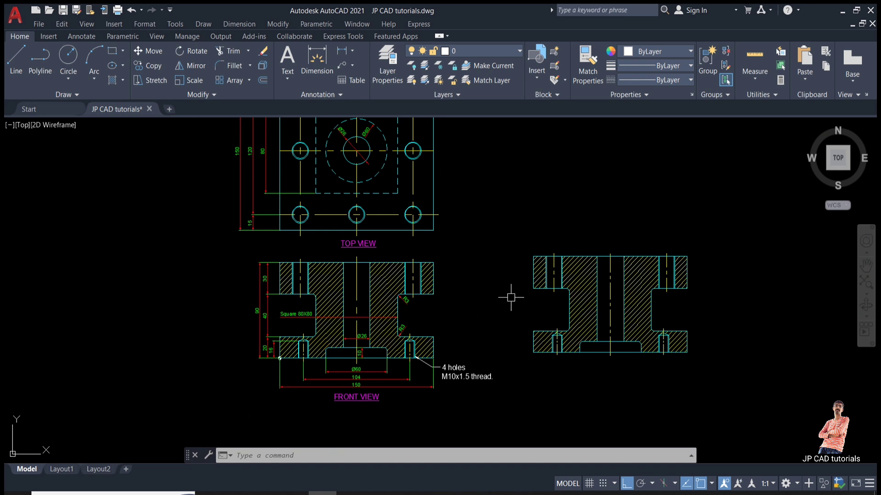
- Draw a 150 by 150 square above the redrawn front view as the top view's outline
middle_click_drag(505, 284, 465, 373)
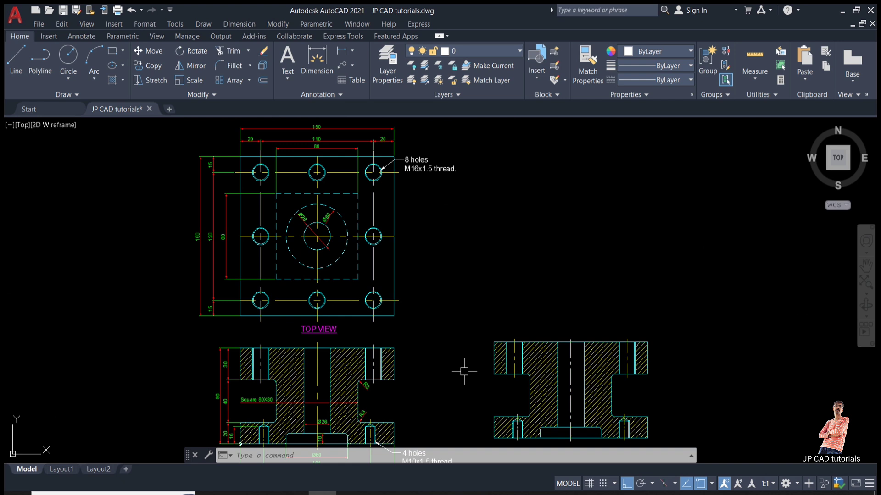
type("rec")
key("Return")
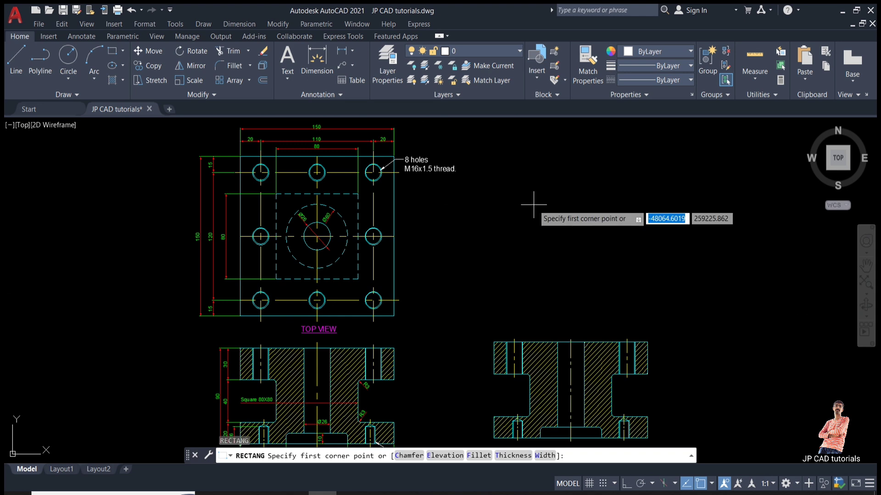
left_click(523, 158)
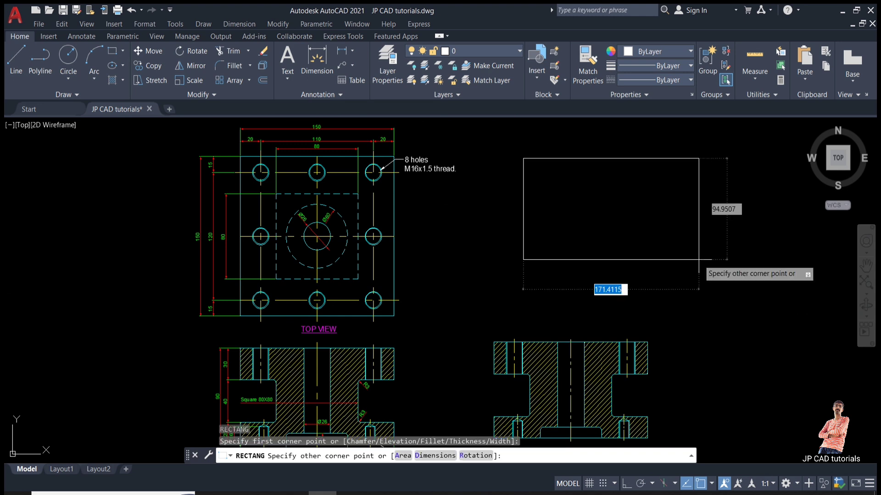
type("150")
key("Tab")
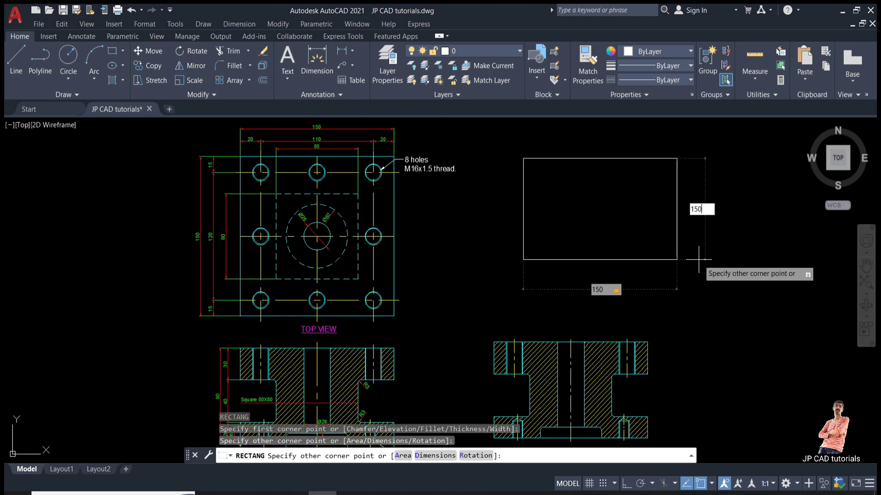
key("Return")
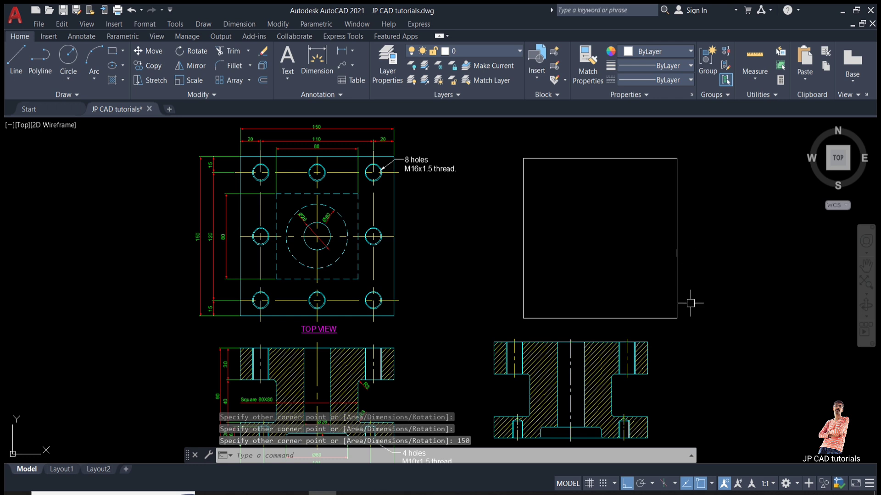
- Draw a vertical construction line upward from the redrawn front view's upper right corner into the square
type("l")
key("Return")
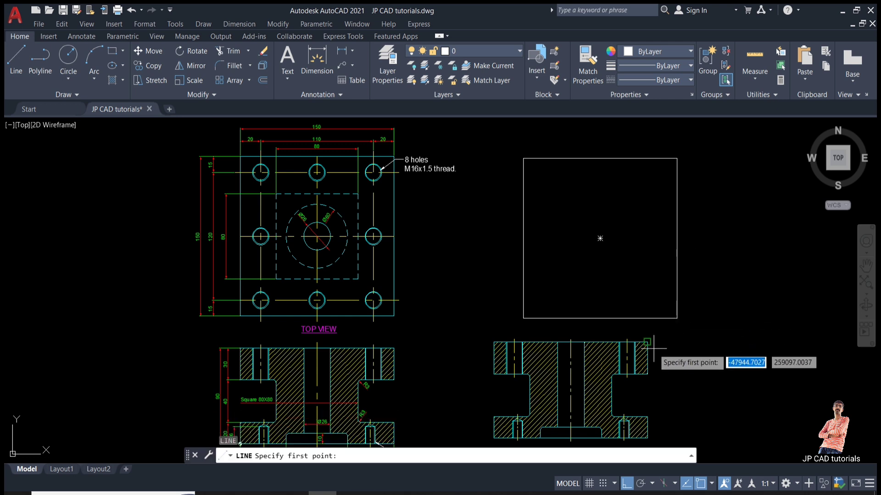
left_click(647, 342)
left_click(640, 260)
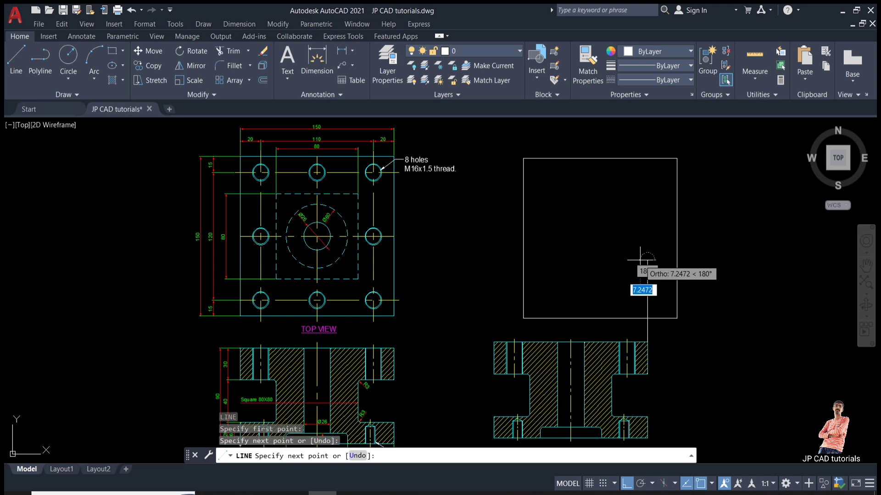
key("Escape")
key("Escape")
- Move the square horizontally by its lower right corner onto the vertical construction line, aligning it with the front view
left_click(687, 256)
left_click(650, 217)
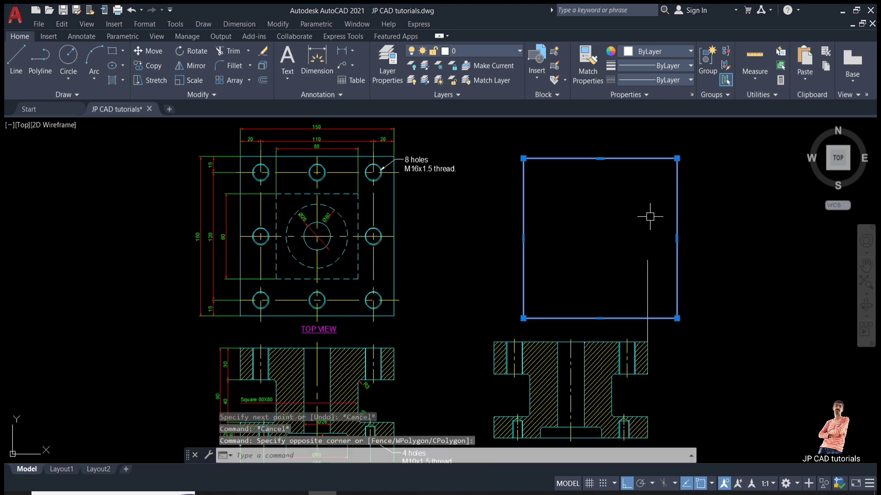
type("m")
key("Return")
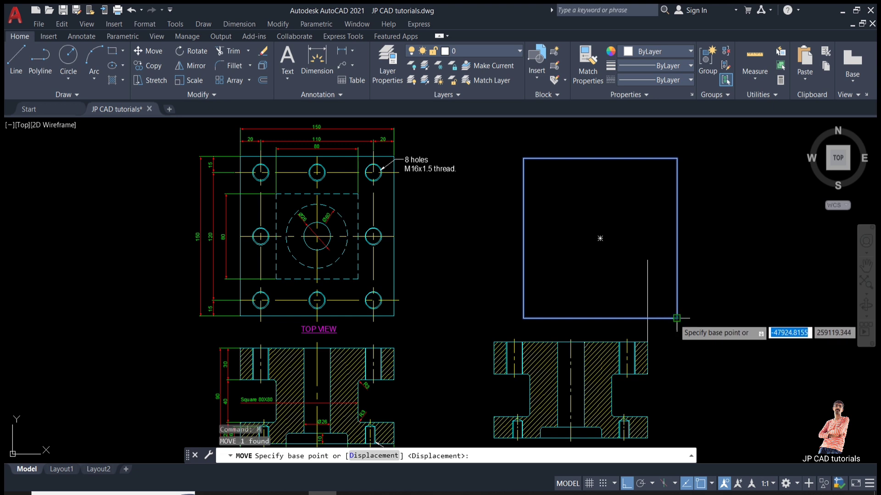
left_click(673, 316)
left_click(647, 318)
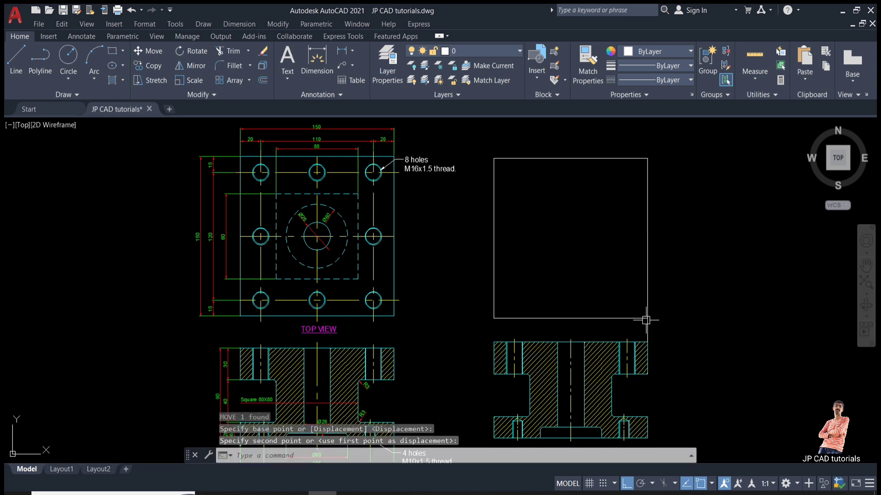
key("Escape")
key("Escape")
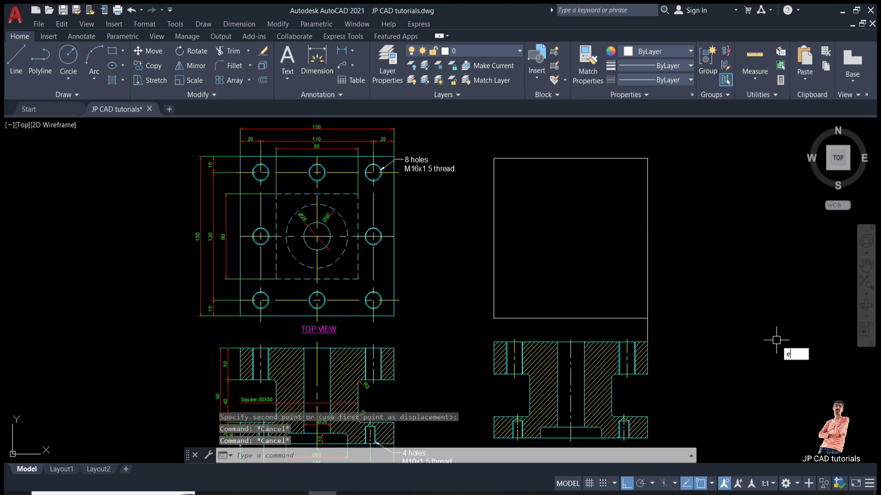
- Erase the vertical construction line between the front view and the square
type("e")
key("Return")
left_click(646, 327)
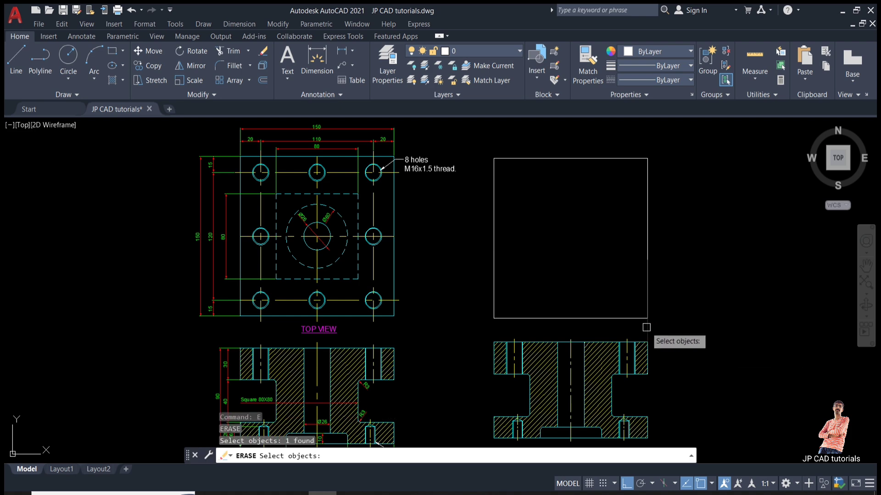
key("Return")
- Explode the top view's square outline into separate lines
scroll(433, 213, "up", 2)
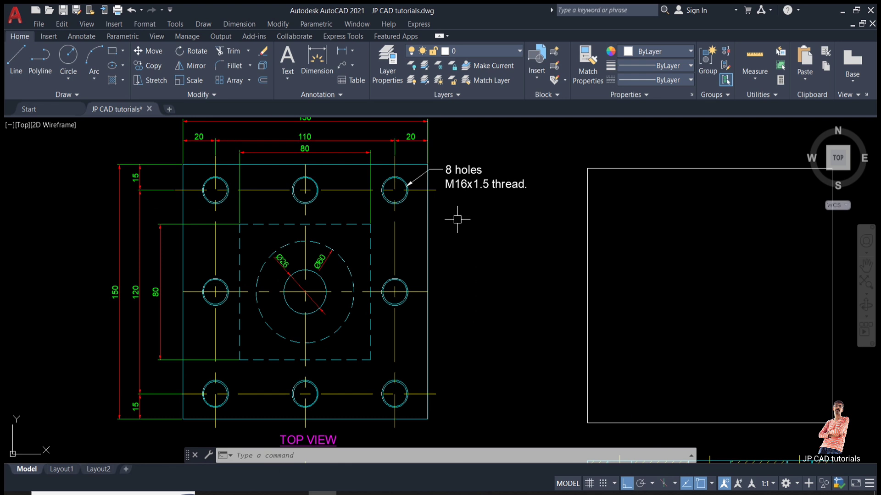
key("Return")
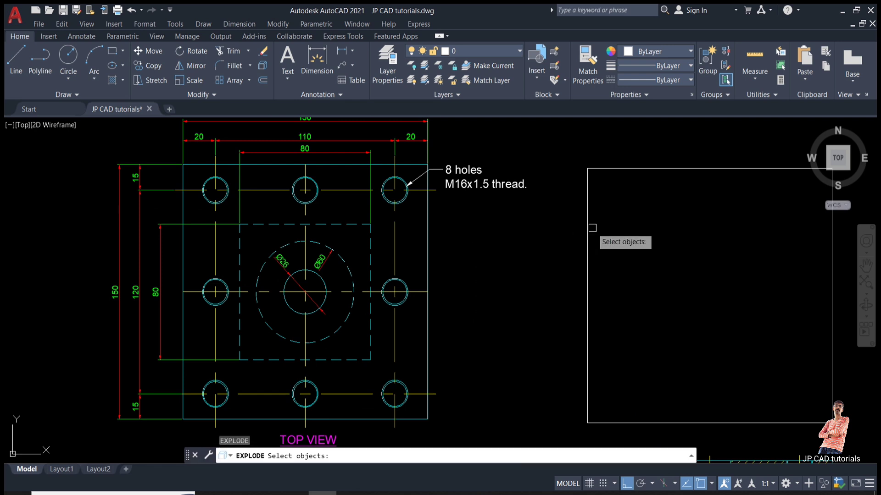
left_click(593, 230)
left_click(568, 255)
key("Return")
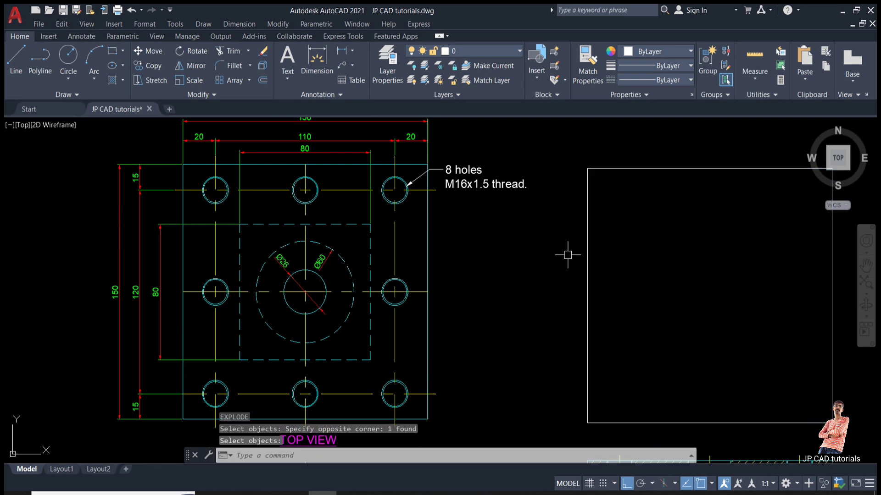
- Draw a vertical centre line between the midpoints of the square's upper and lower edges
left_click(593, 241)
key("Escape")
left_click(656, 159)
key("Escape")
left_click(655, 327)
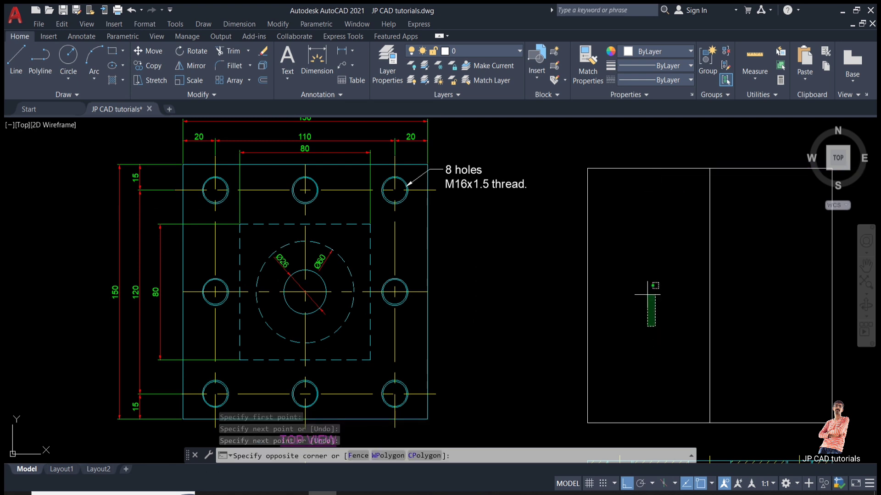
left_click(647, 295)
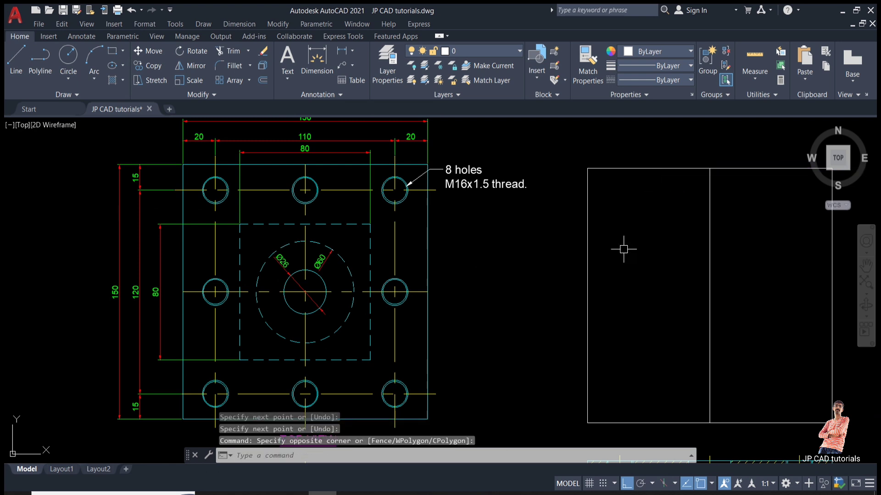
- Draw a horizontal centre line between the midpoints of the square's left and right edges
type("l")
key("Return")
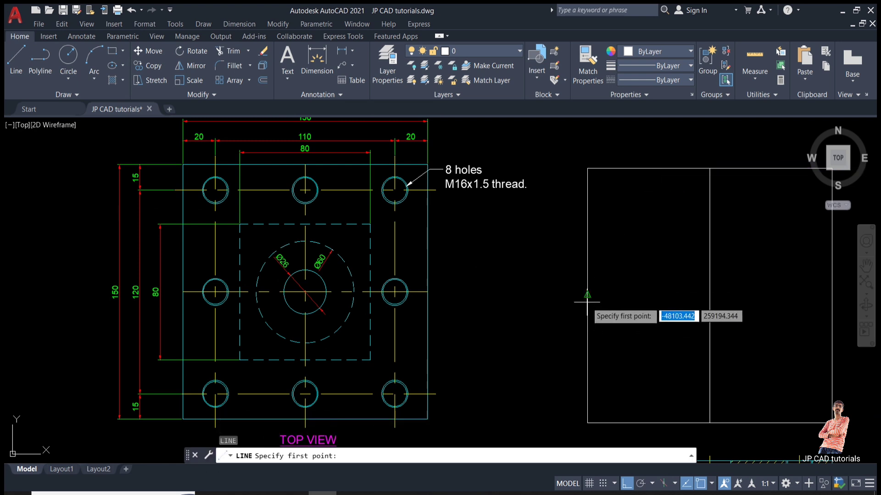
left_click(587, 296)
left_click(832, 296)
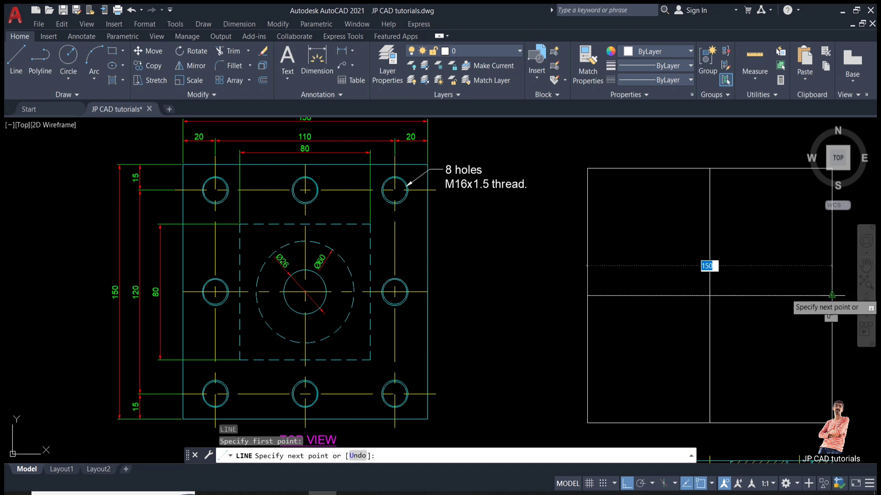
key("Escape")
key("Escape")
key("Escape")
key("Escape")
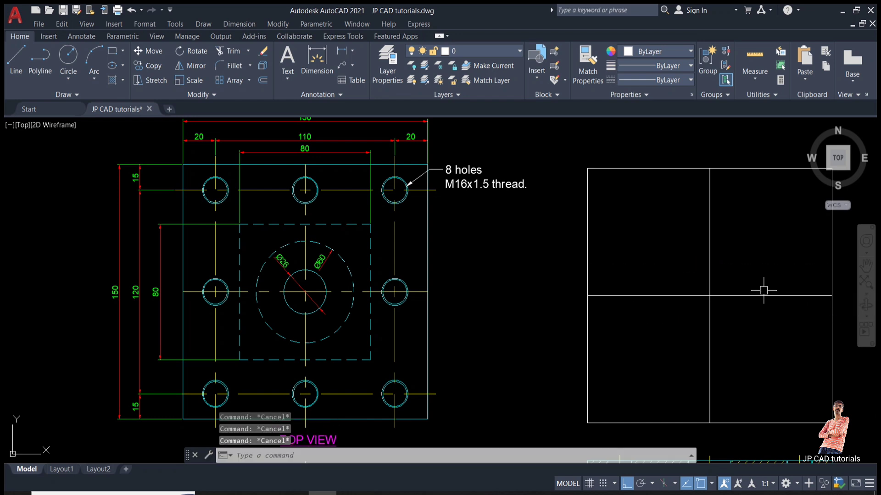
- Offset the square's horizontal centre line by 120/2 both upward and downward to locate the outer hole rows
key("Return")
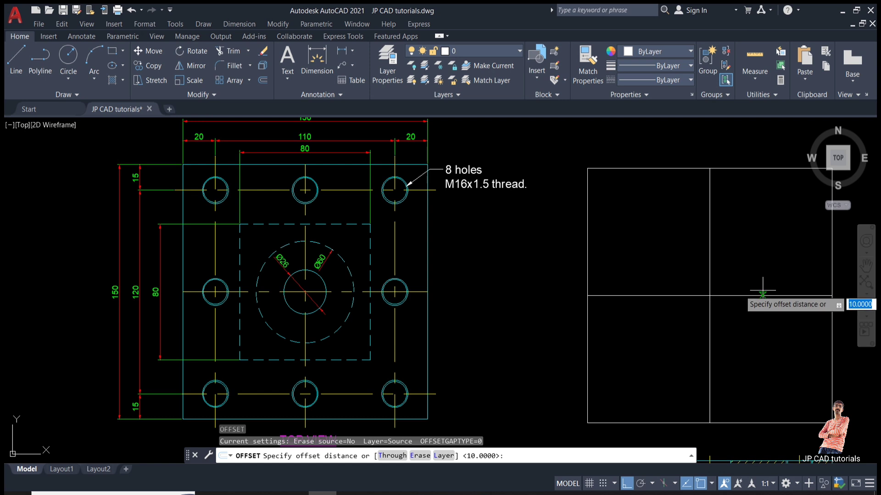
type("120/2")
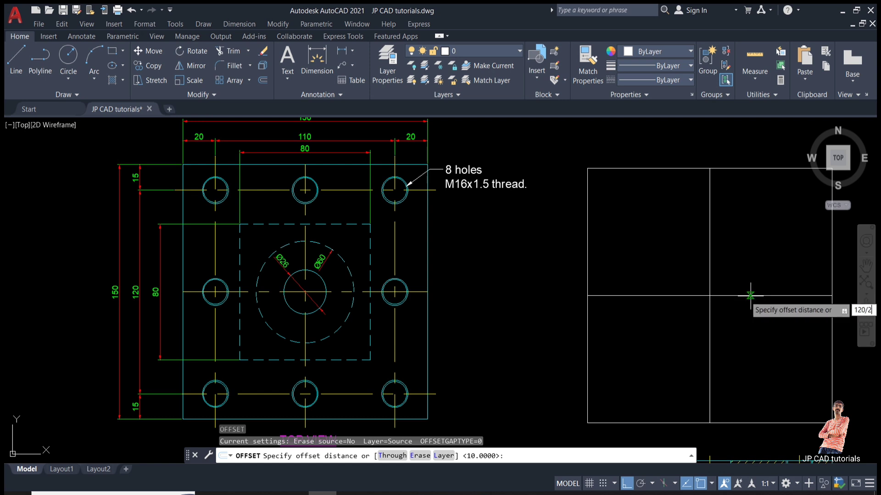
key("Return")
left_click(751, 296)
left_click(750, 245)
left_click(749, 297)
left_click(747, 327)
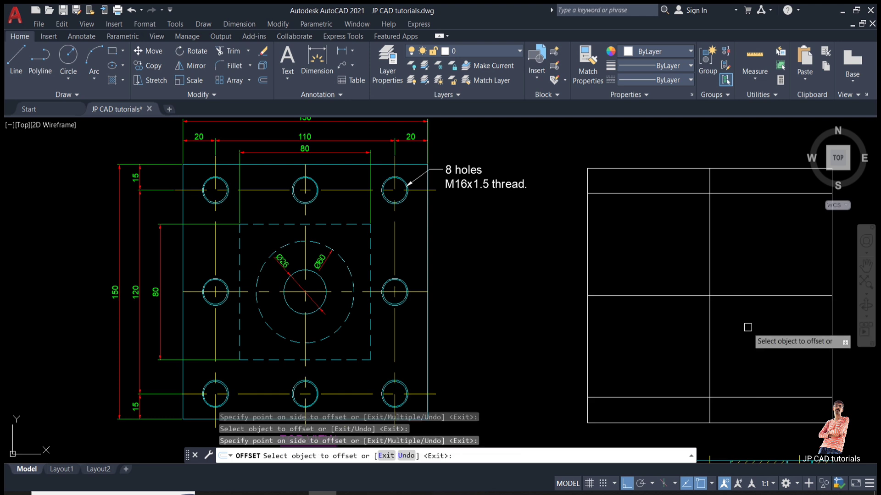
key("Return")
key("Return")
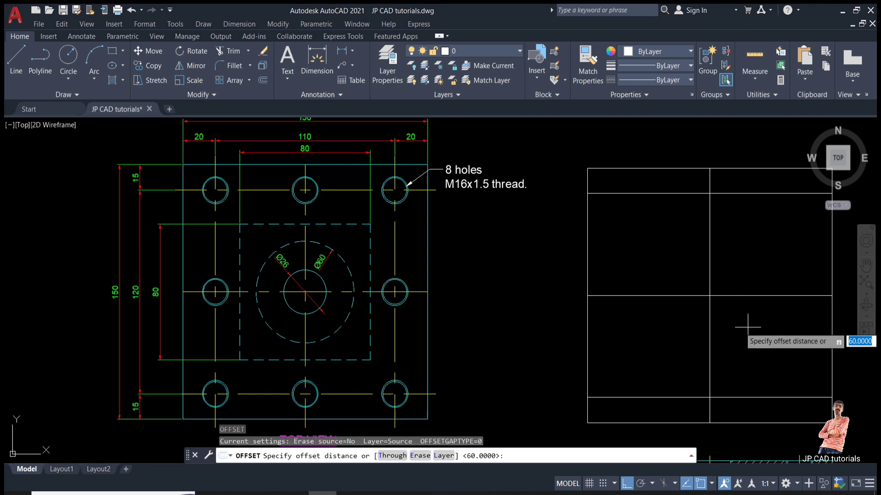
type("110")
key("Return")
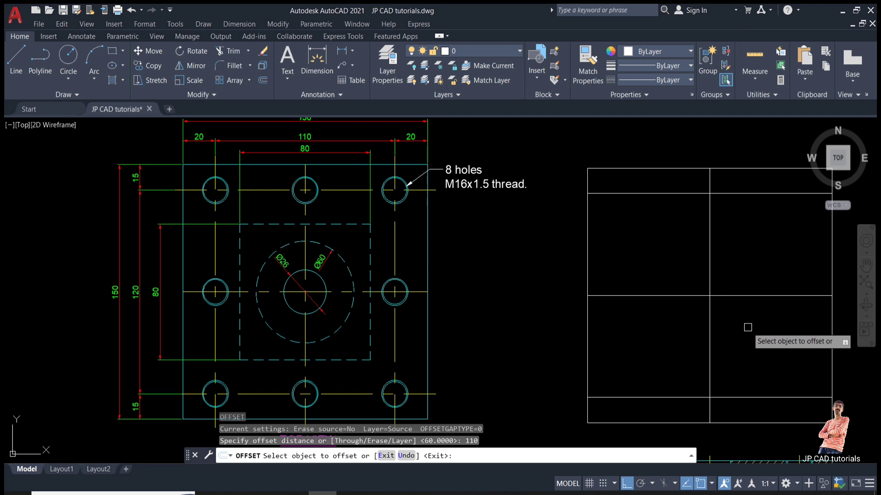
key("Return")
- Offset the square's vertical centre line by 110/2 to both sides to locate the outer hole columns
key("Return")
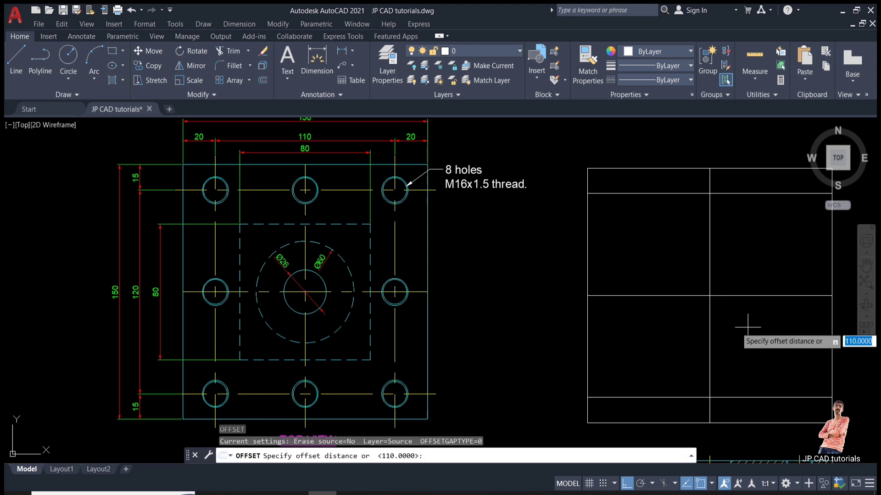
key("Return")
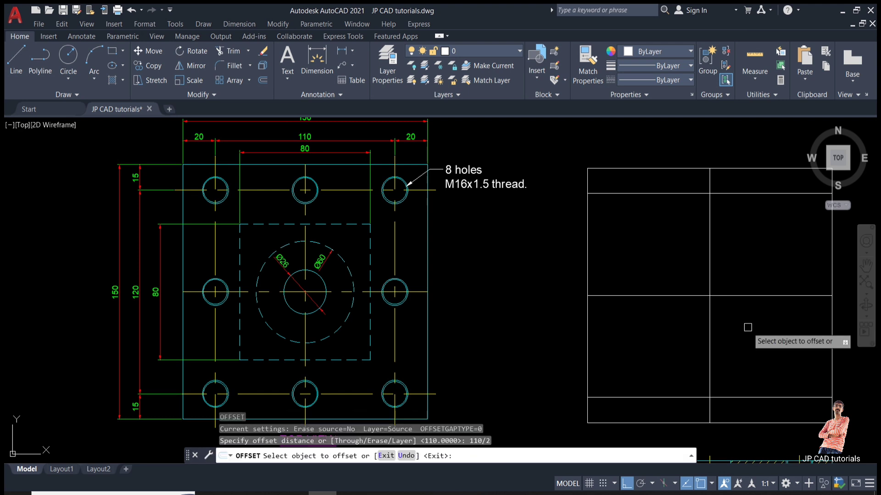
left_click(710, 245)
left_click(717, 247)
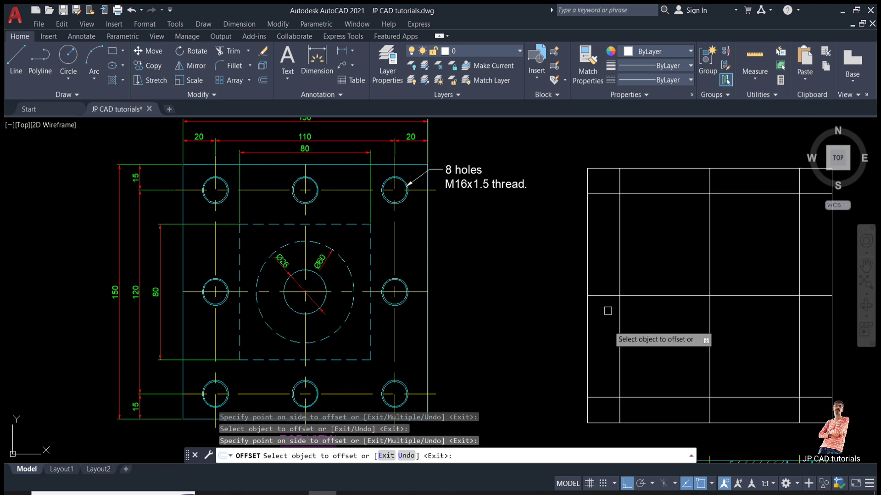
- Draw a 16 diameter circle at the upper-left intersection of the outer hole centre lines in the new top view
key("Escape")
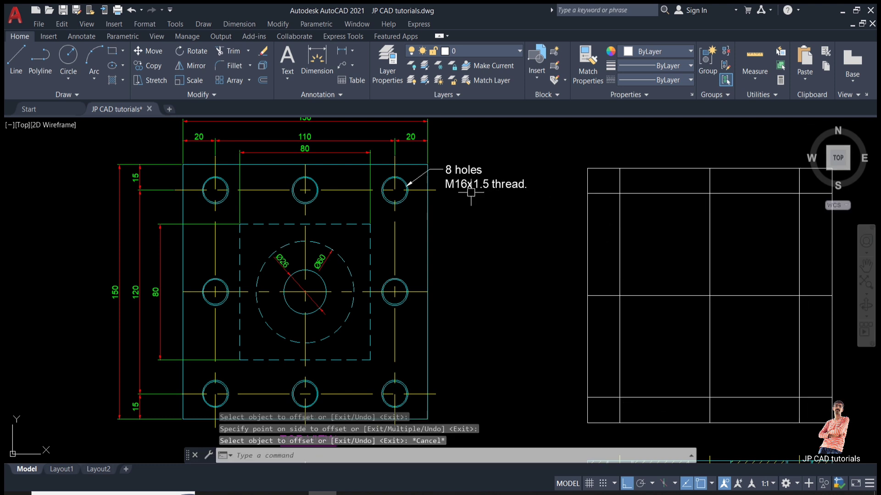
type("c")
key("Return")
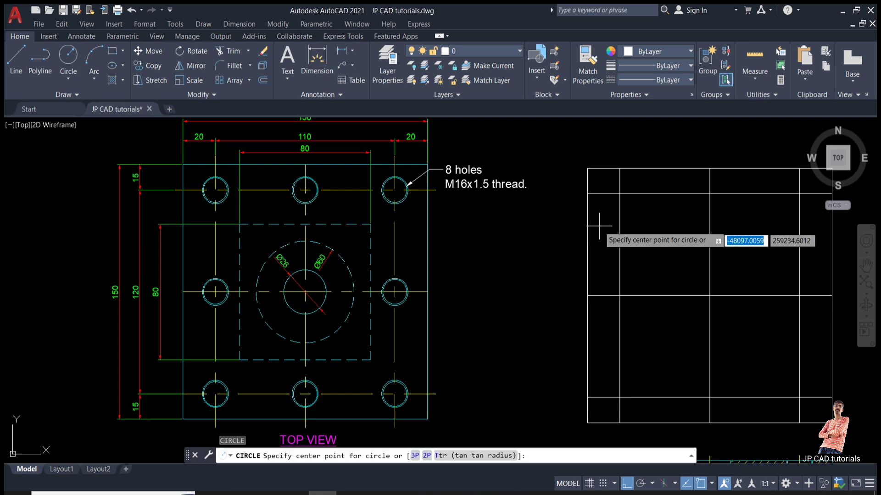
left_click(620, 194)
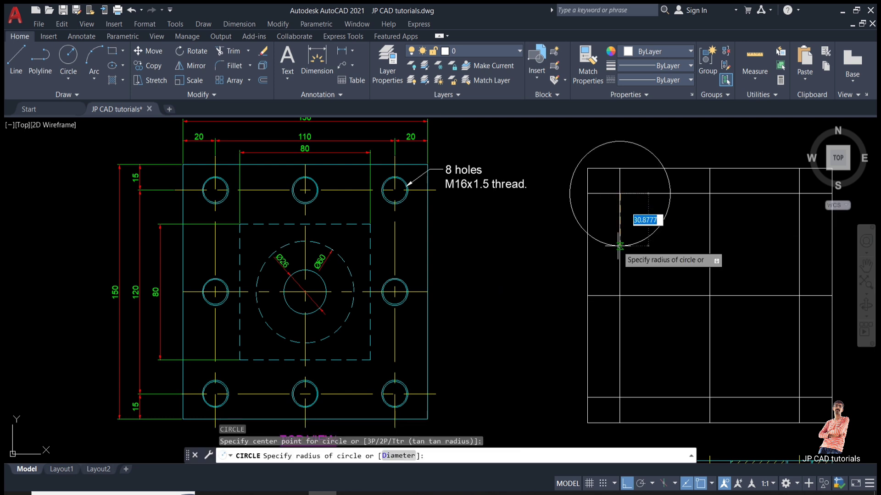
type("d")
key("Return")
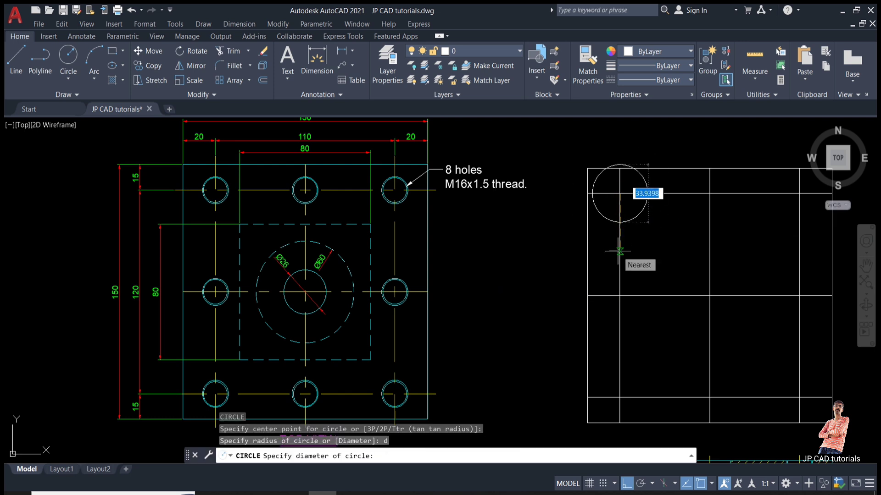
type("16")
key("Return")
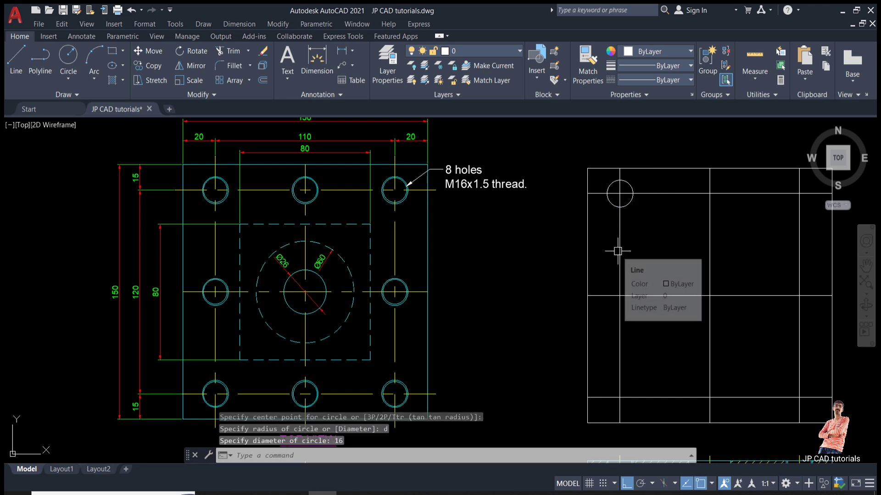
type("c")
key("Return")
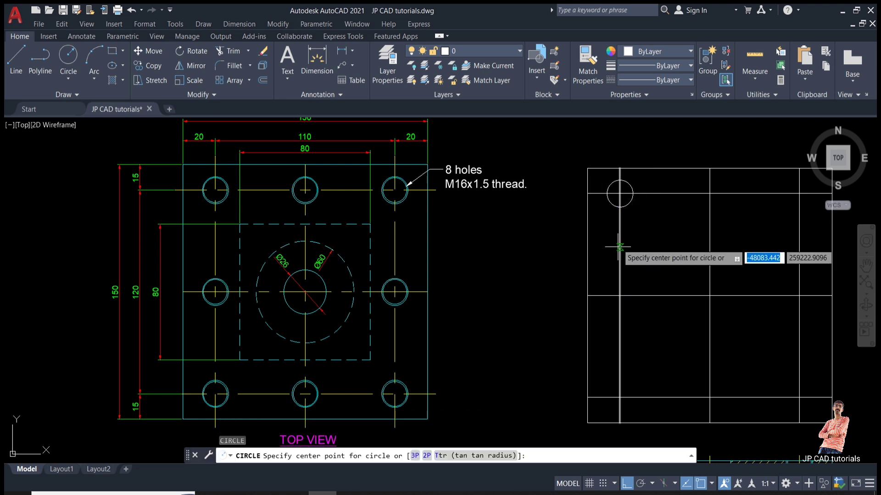
scroll(617, 215, "up", 2)
key("Escape")
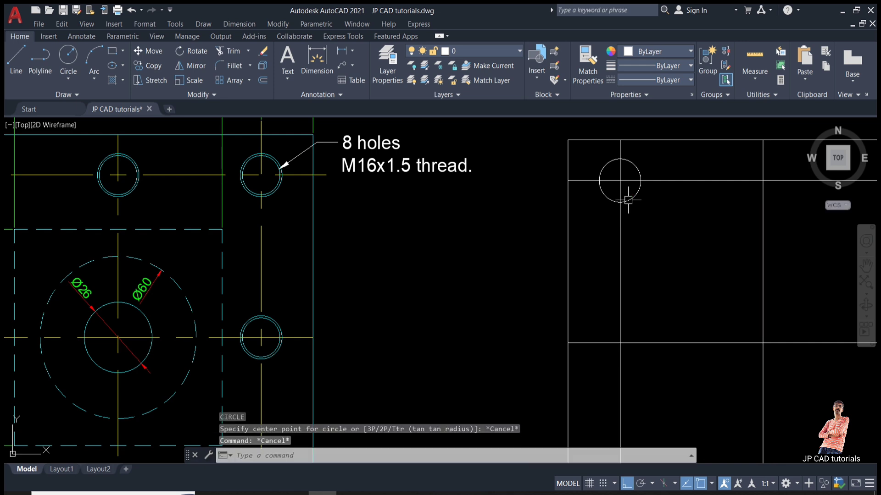
- Offset the 16 diameter circle outward by 0.75 to form the outer thread circle
type("o")
key("Return")
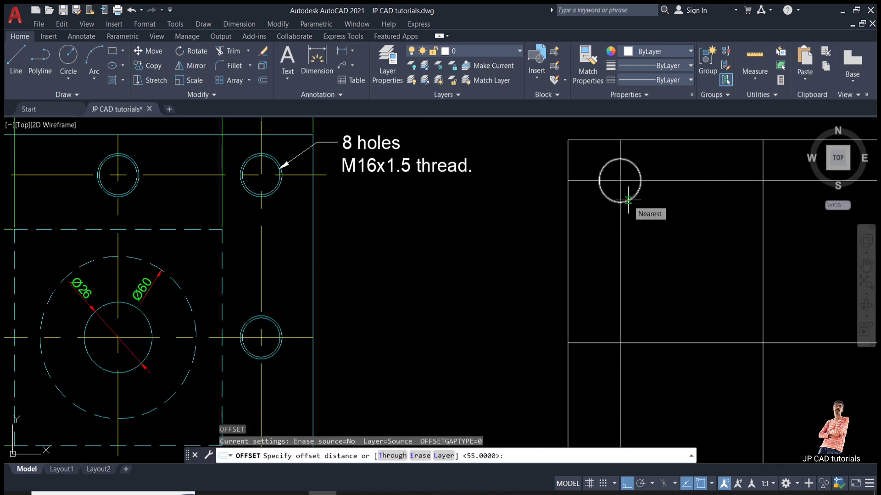
type("0.75")
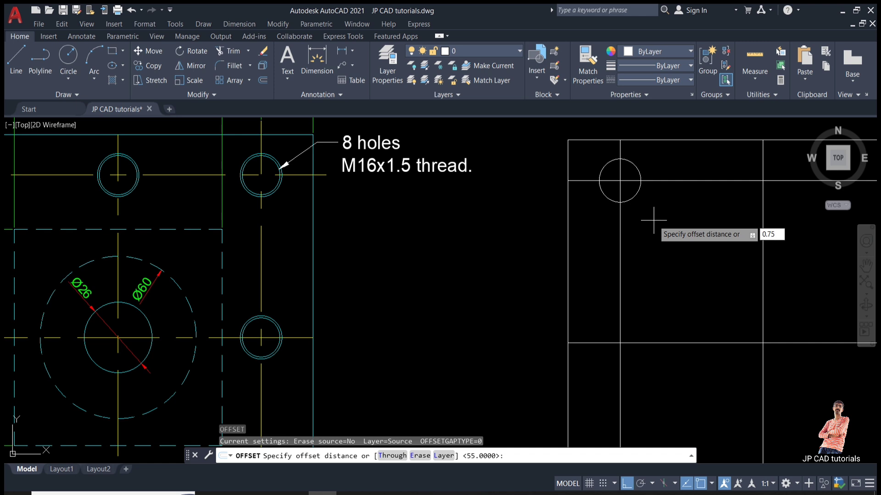
key("Return")
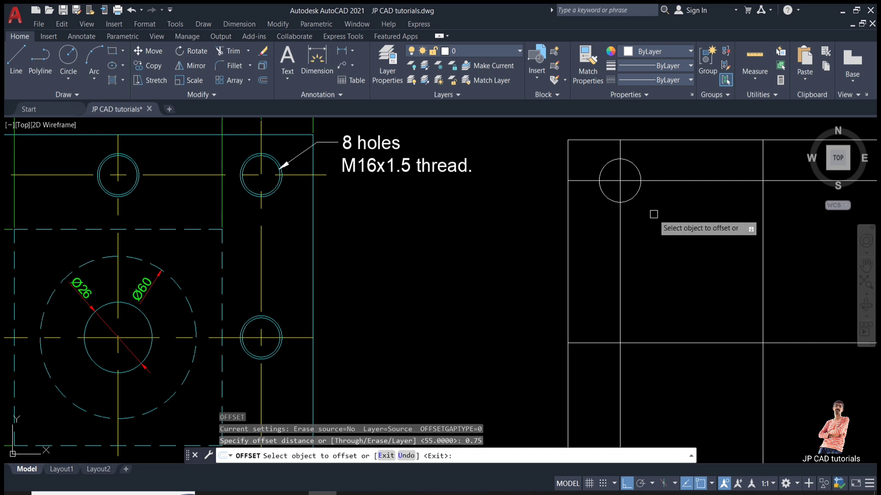
left_click(634, 196)
left_click(501, 204)
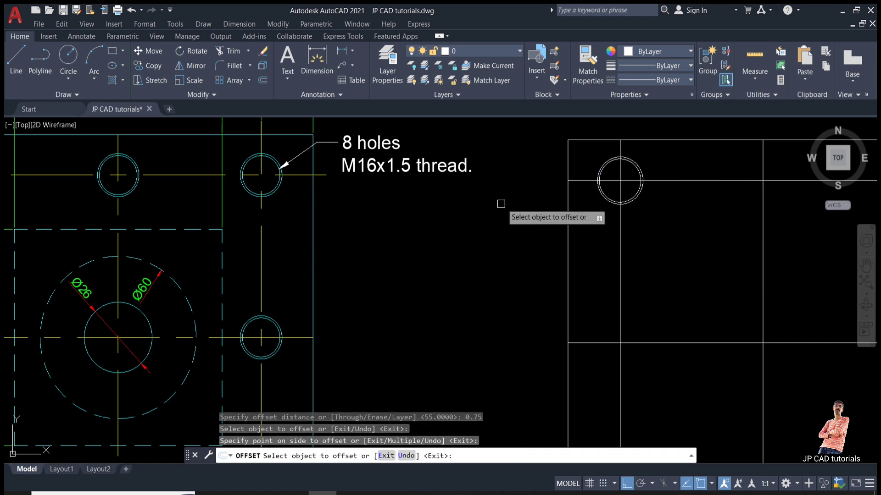
key("Escape")
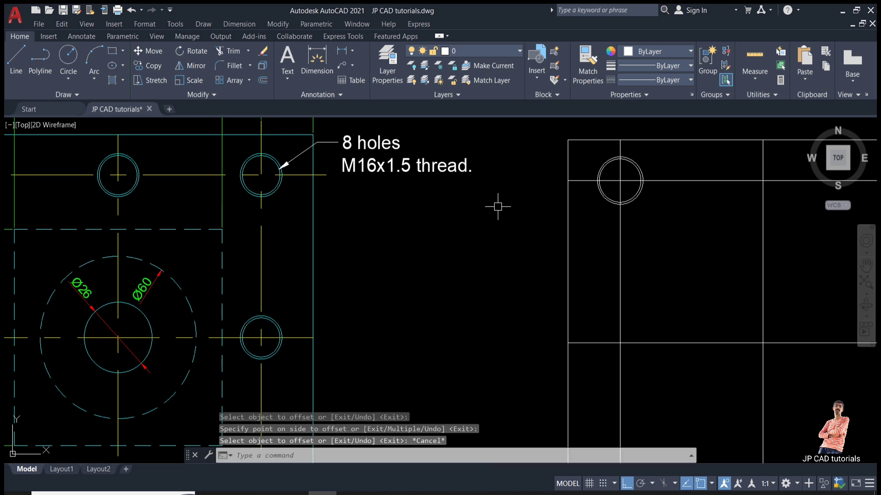
- Copy both thread circles from their common centre to the middle and right intersections of the upper hole row
scroll(498, 206, "down", 2)
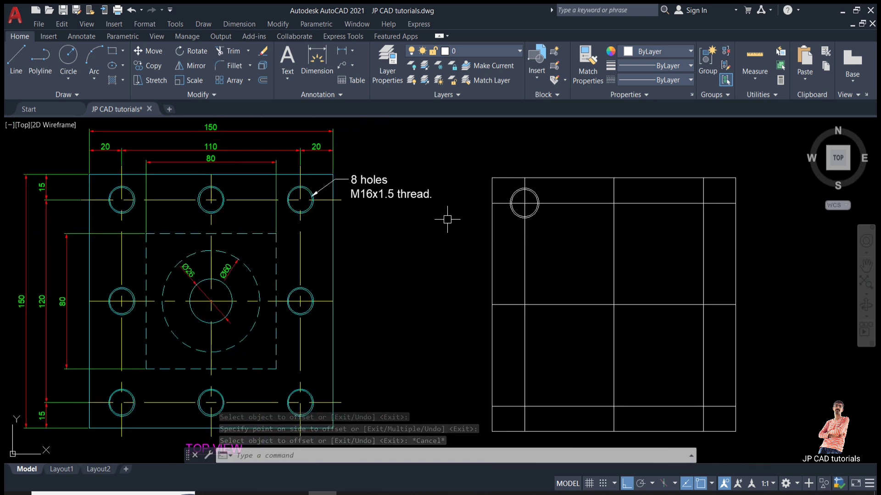
type("co")
key("Return")
scroll(587, 212, "up", 4)
left_click(495, 221)
left_click(436, 203)
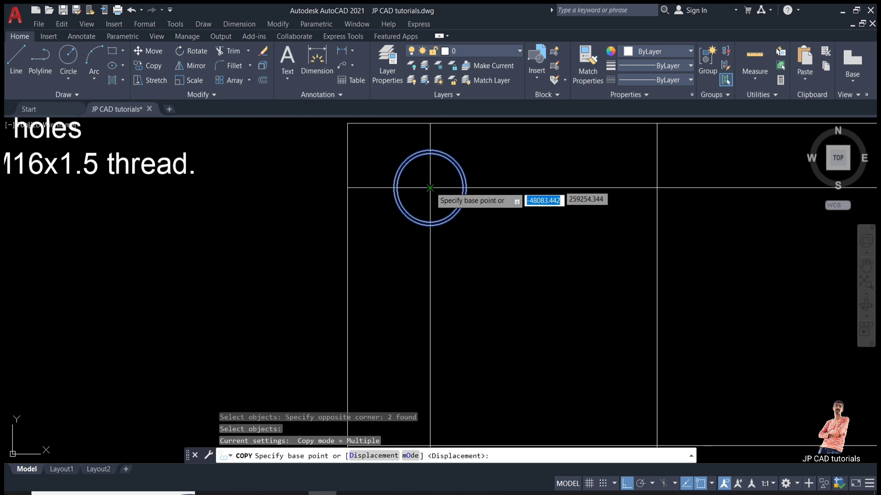
left_click(430, 187)
scroll(430, 188, "down", 3)
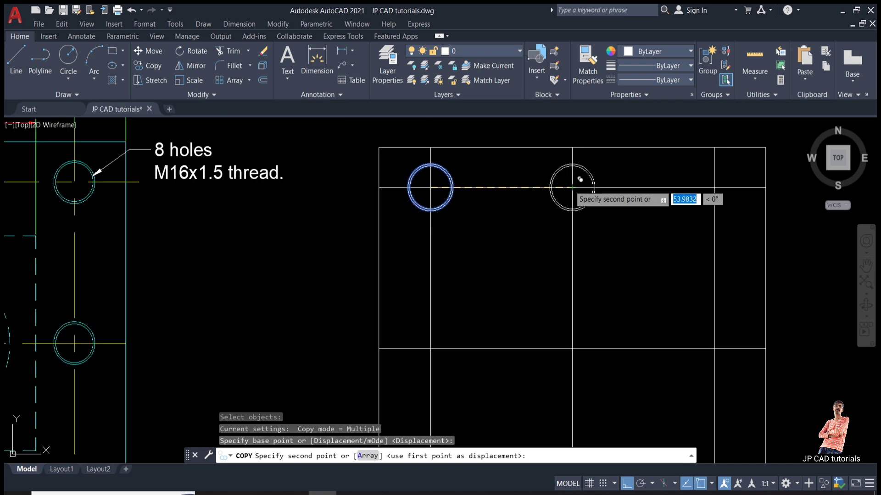
left_click(572, 188)
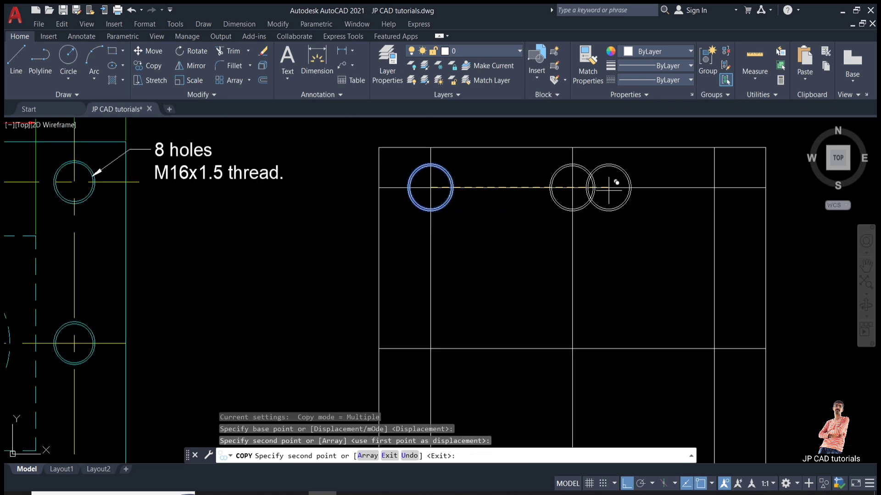
left_click(713, 188)
- Copy the same circle pair to both outer intersections of the middle row and all three intersections of the lower row
scroll(714, 187, "down", 3)
left_click(713, 289)
left_click(714, 389)
left_click(625, 389)
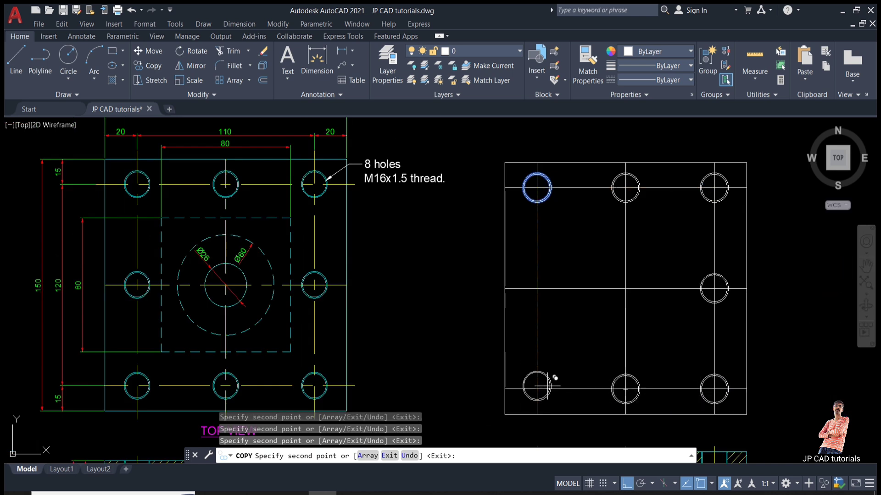
left_click(536, 389)
left_click(537, 289)
key("Escape")
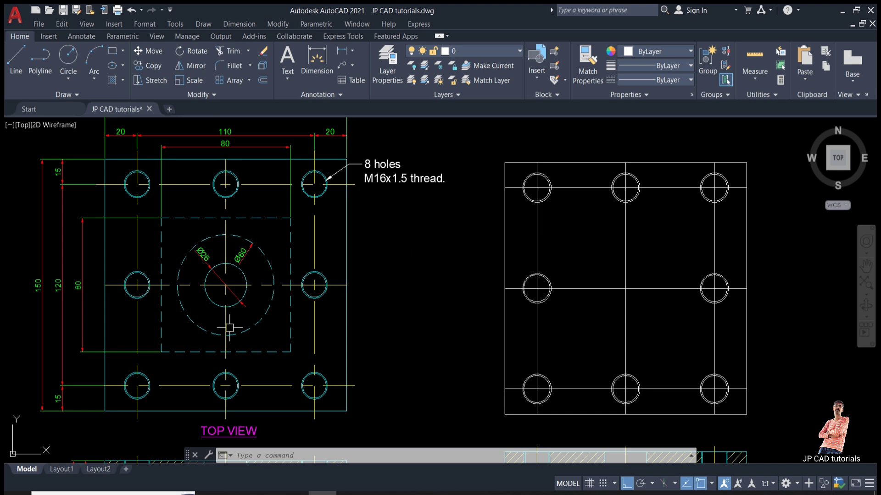
- Draw an 80 by 80 square in the free space to the right of the new top view
mouse_move(160, 264)
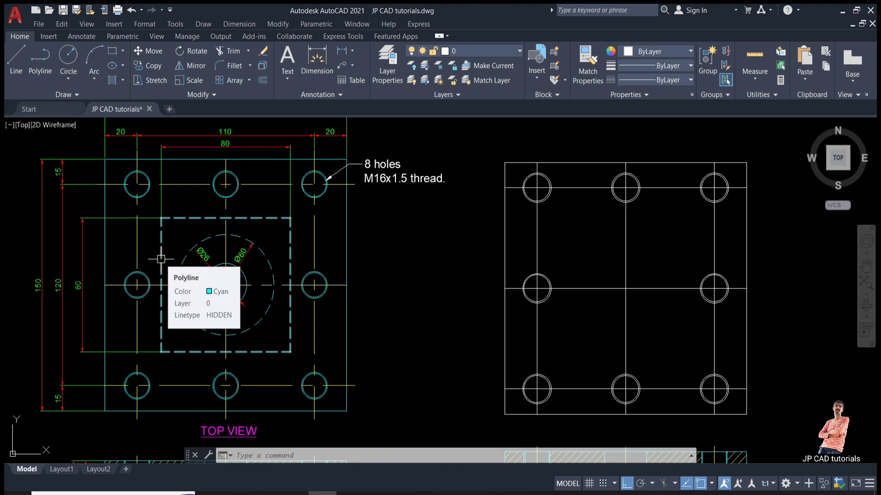
type("ec")
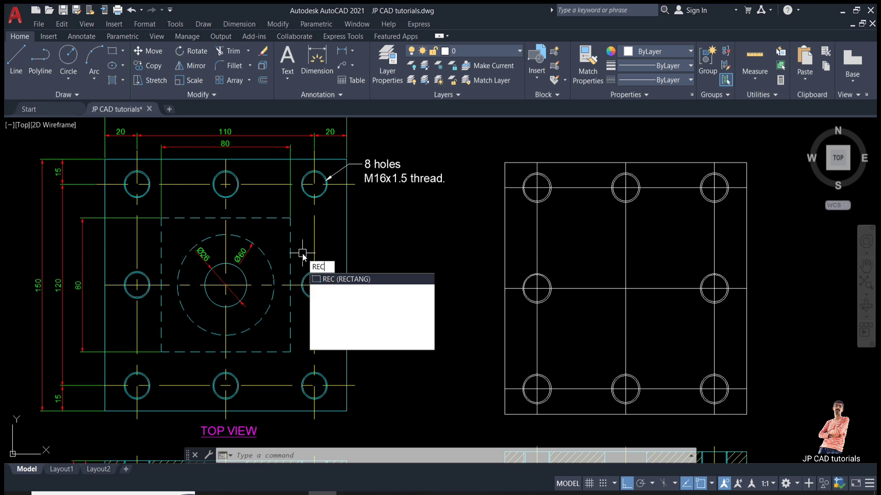
key("Return")
scroll(400, 243, "down", 2)
left_click(691, 245)
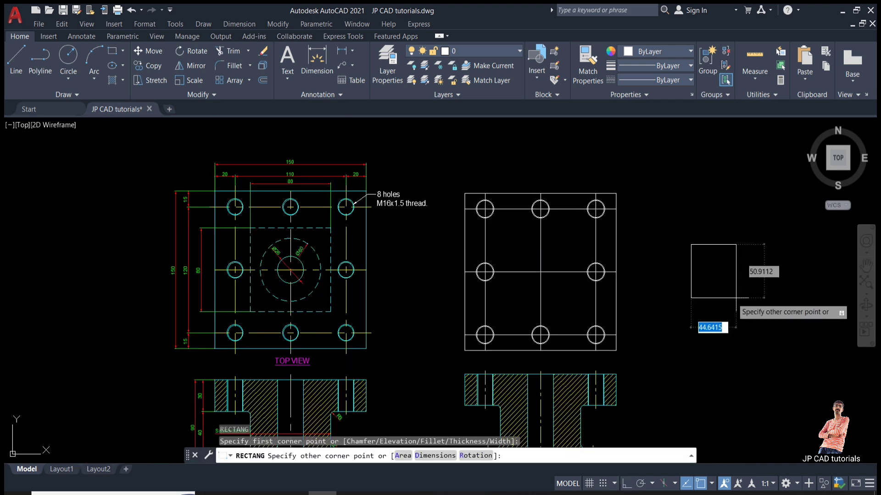
type("80")
key("Tab")
type("80")
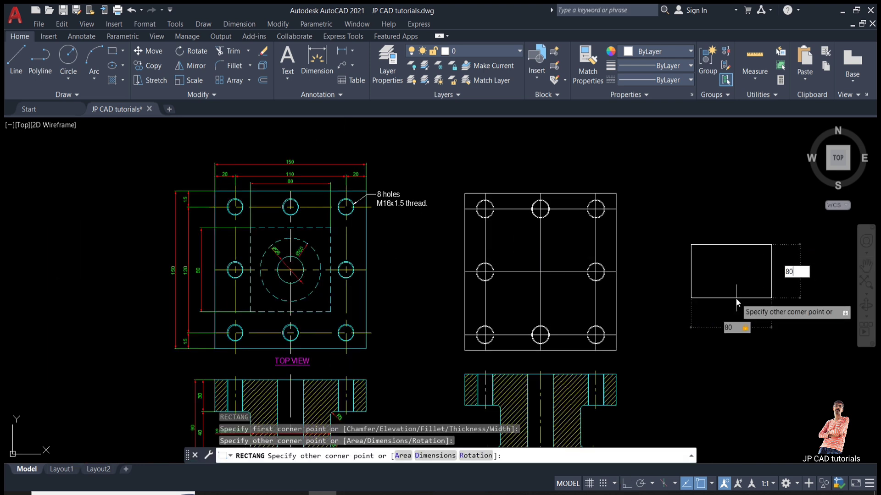
key("Tab")
key("Return")
key("Escape")
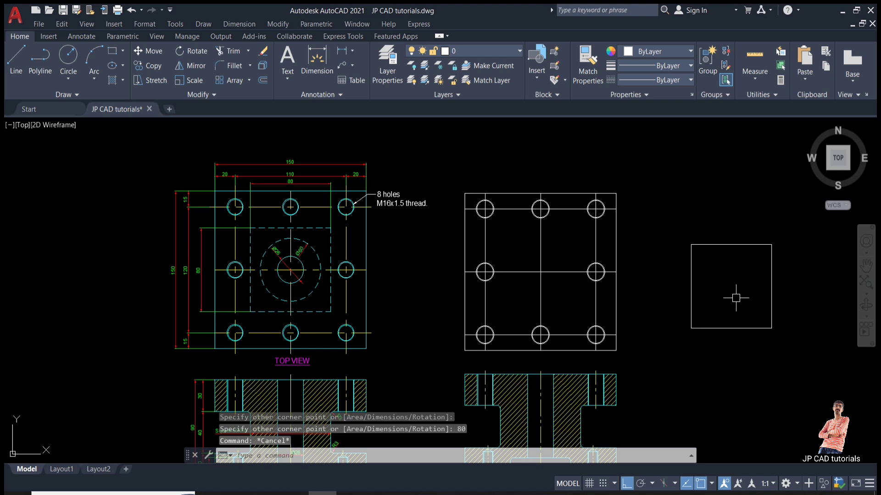
- Set the 80 by 80 square's linetype to HIDDEN
left_click(734, 287)
left_click(704, 197)
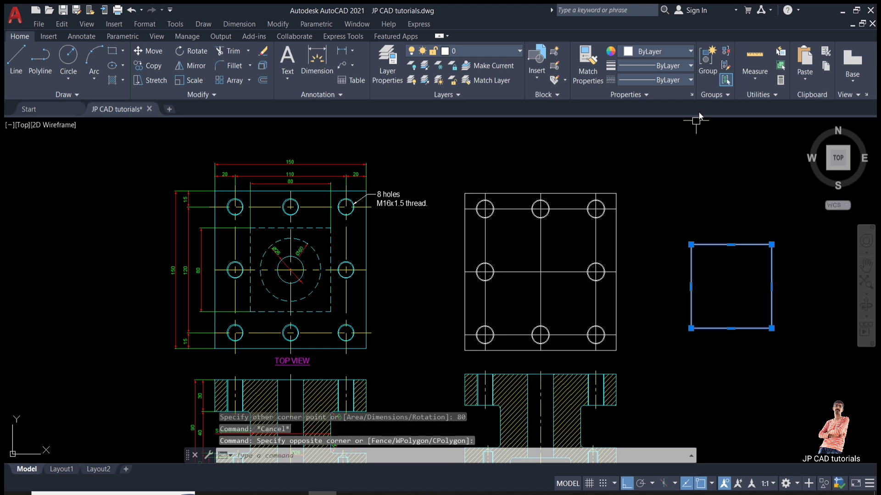
left_click(660, 79)
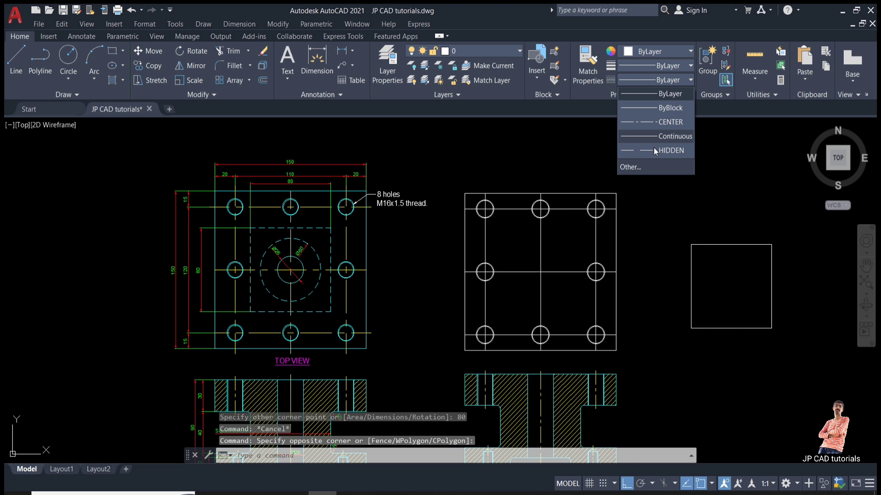
left_click(654, 147)
key("Escape")
key("Escape")
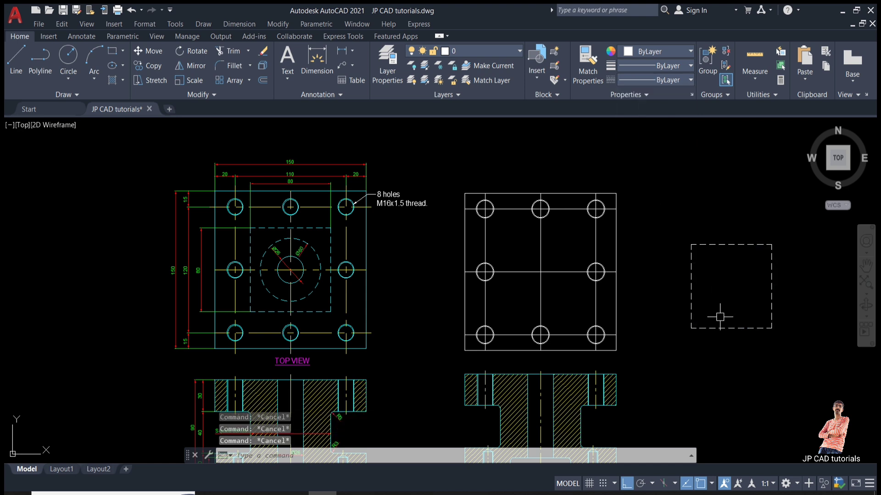
- Move the dashed square by its centre onto the intersection of the top view's main centre lines
type("m")
key("Return")
left_click(728, 245)
key("Return")
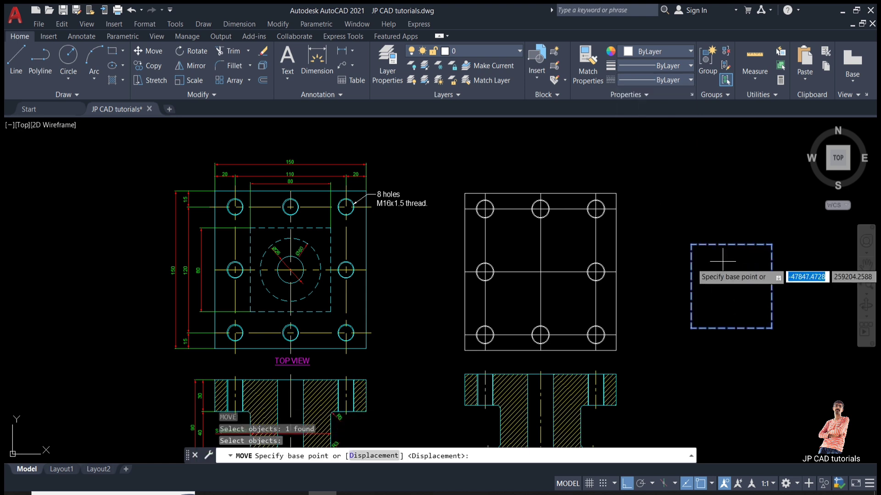
left_click(731, 287)
left_click(540, 272)
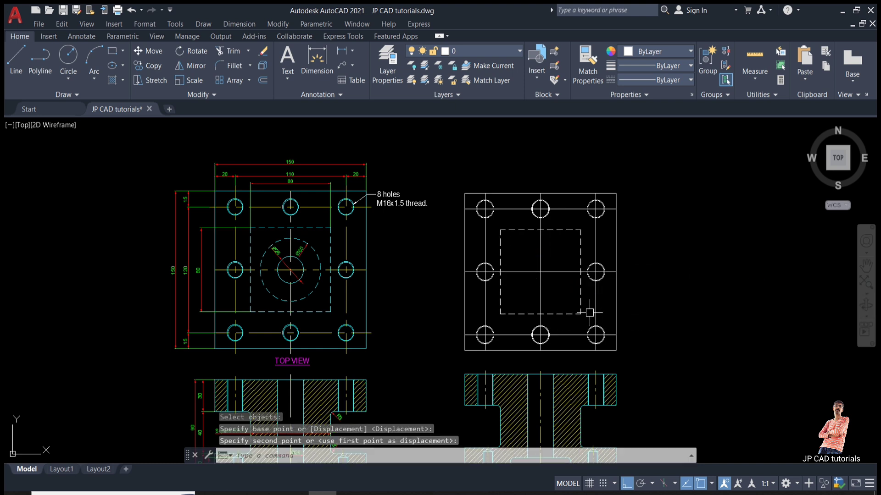
- Draw a 26 diameter circle at the centre of the new top view
scroll(284, 278, "up", 2)
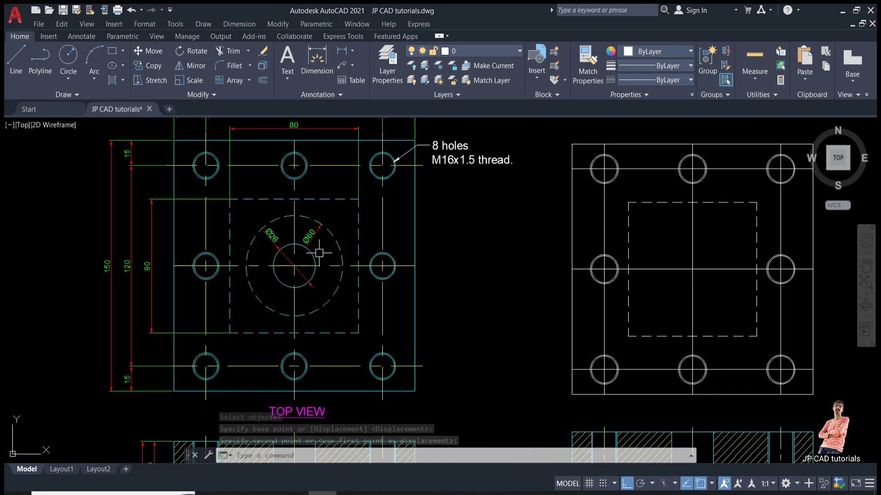
scroll(293, 248, "up", 2)
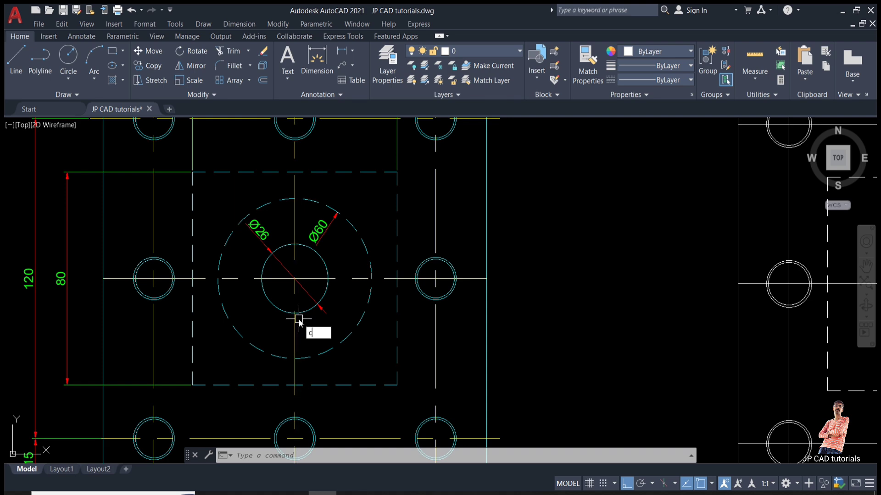
key("Return")
scroll(266, 303, "down", 3)
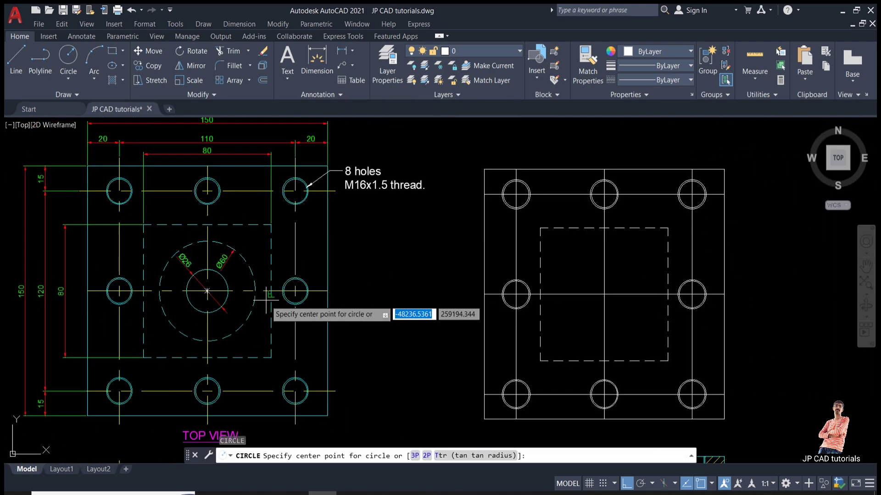
left_click(592, 284)
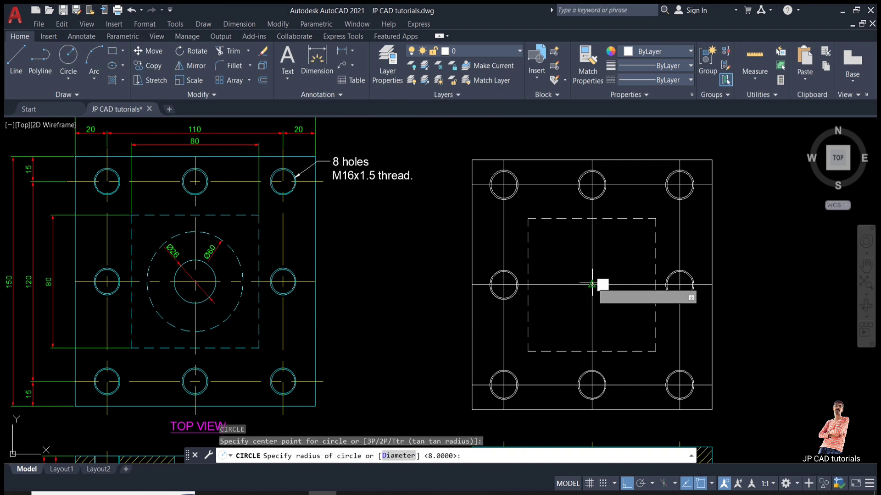
type("d")
key("Return")
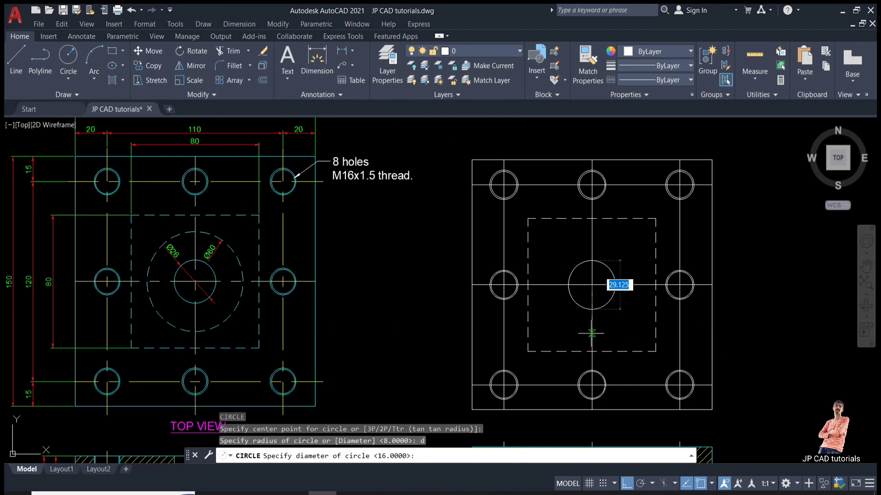
type("26")
key("Return")
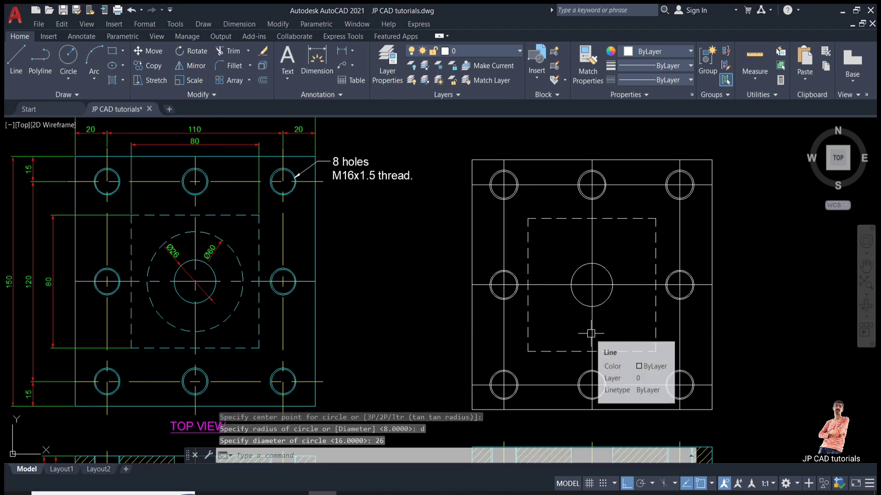
- Draw a 60 diameter circle concentric with the 26 diameter circle in the new top view
key("Return")
left_click(592, 285)
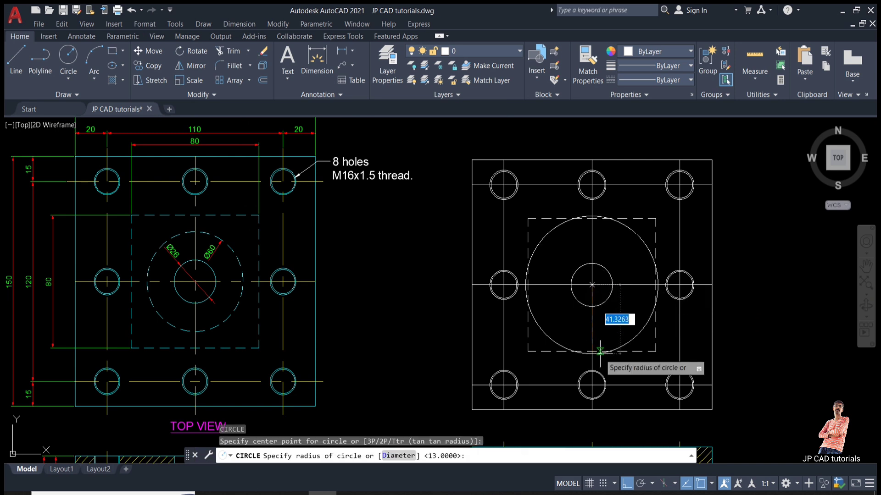
type("d")
key("Return")
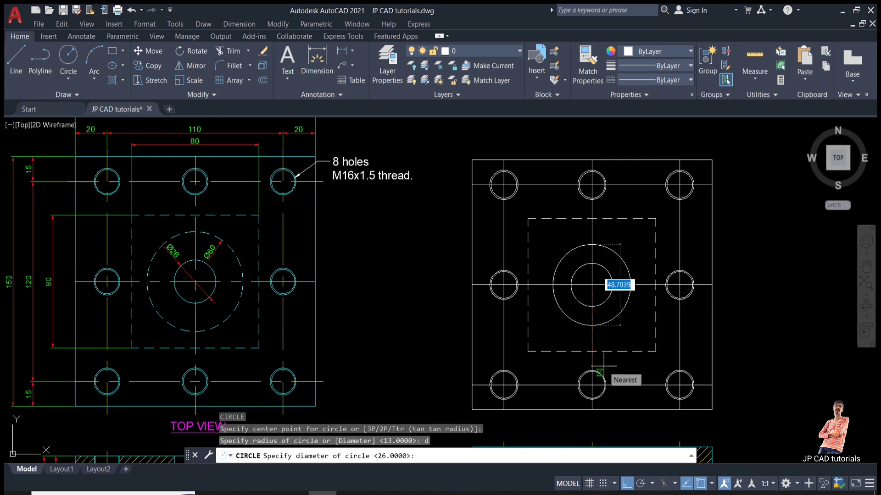
type("60")
key("Return")
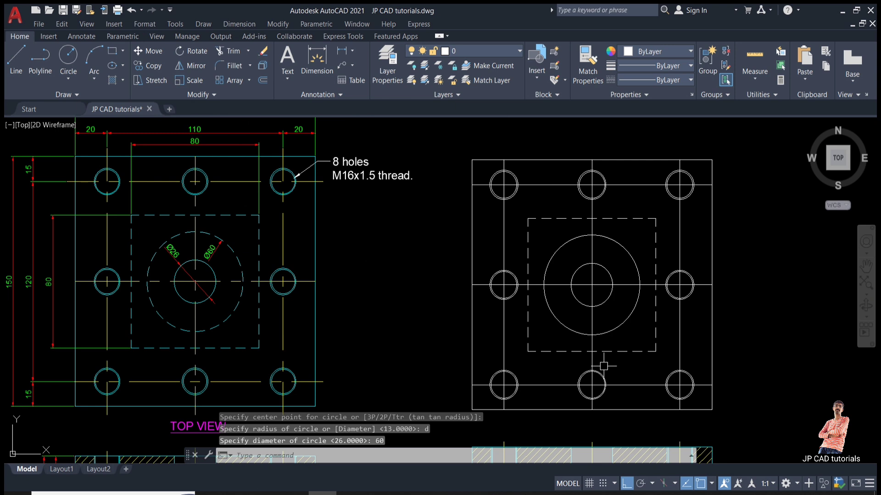
- Match the dashed 80 by 80 square's properties onto the 60 diameter circle
key("Escape")
type("ma")
key("Return")
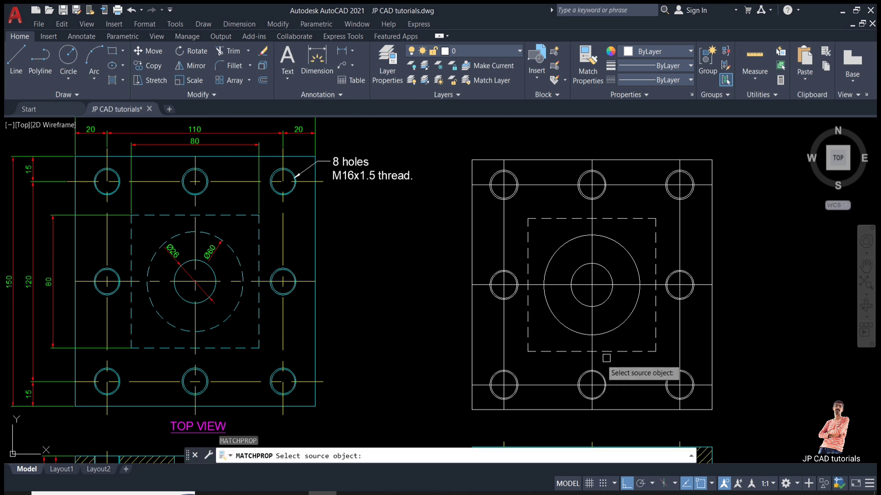
left_click(605, 352)
left_click(616, 329)
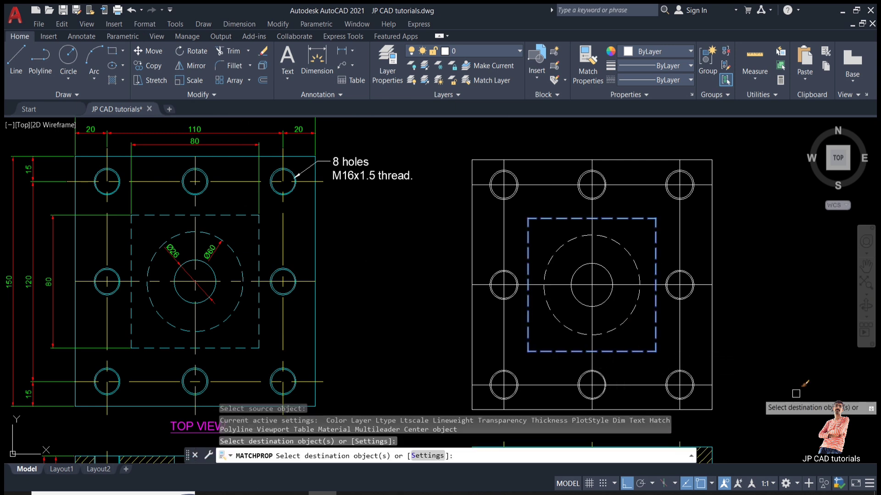
key("Escape")
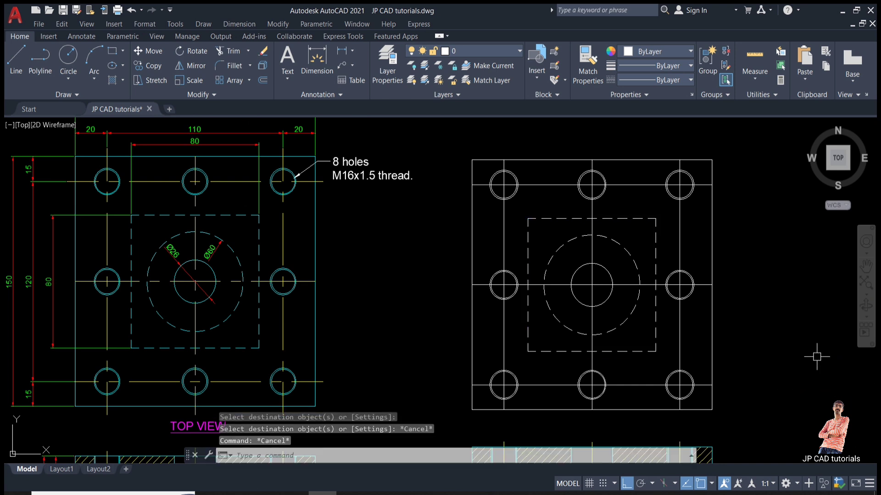
- Match the properties of the new front view's cyan flange edge onto the top view's outline and dashed square
type("ma")
key("Return")
scroll(592, 293, "down", 3)
scroll(640, 319, "up", 8)
left_click(640, 320)
scroll(621, 374, "down", 6)
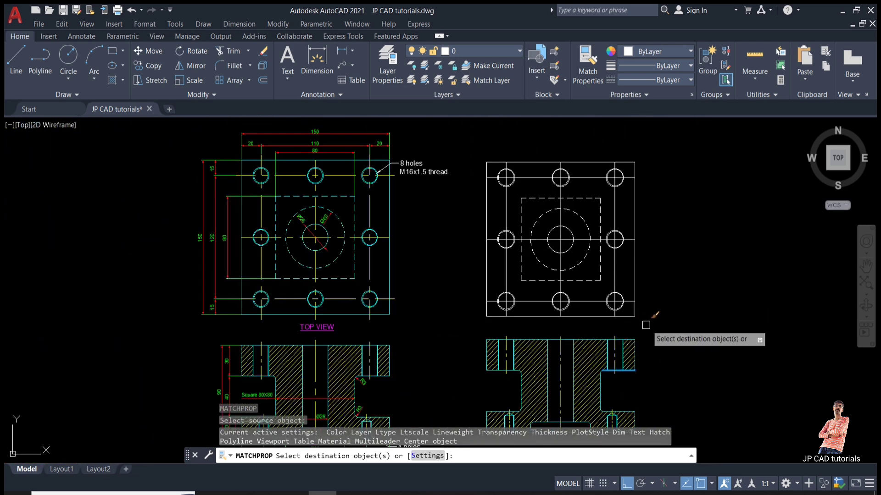
left_click(625, 313)
left_click(632, 270)
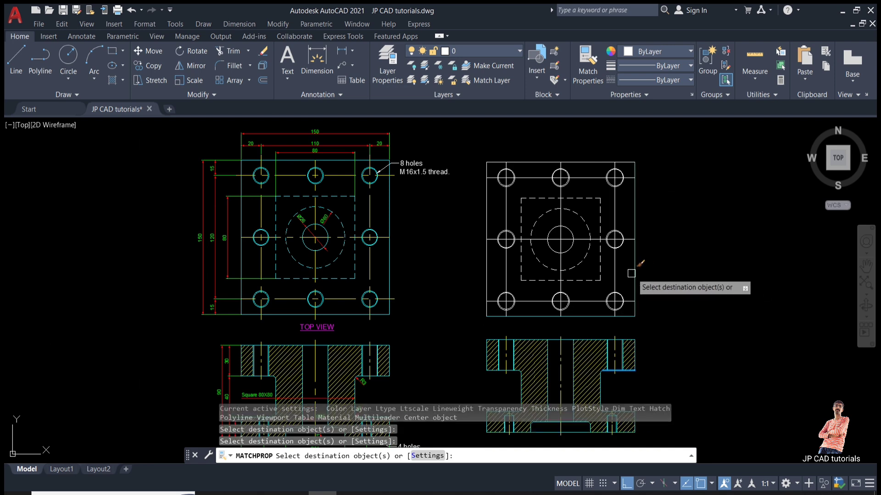
left_click(600, 278)
left_click(577, 259)
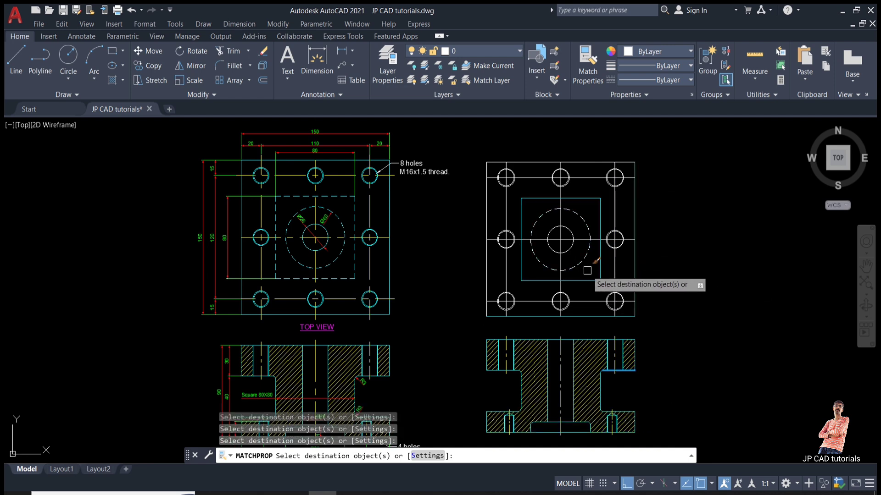
- Extend the same property match to the 60 diameter circle and all remaining geometry of the new top view
scroll(591, 270, "up", 2)
left_click(581, 261)
left_click(570, 236)
scroll(557, 229, "down", 3)
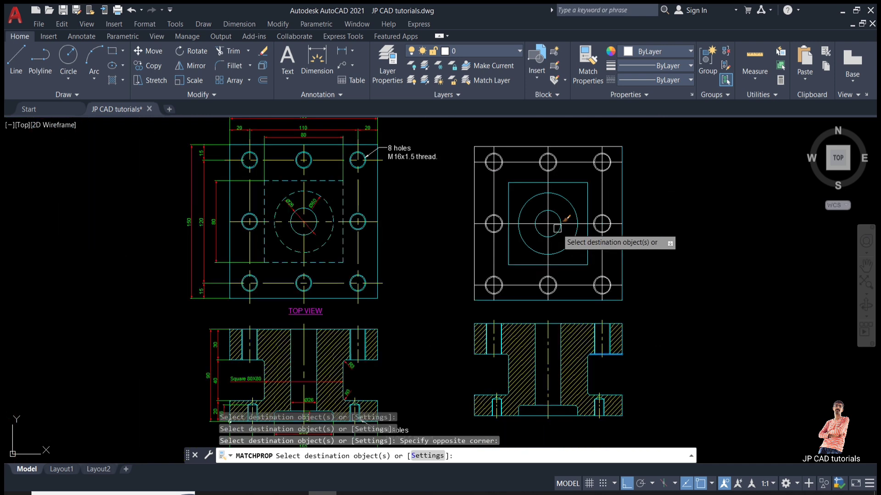
left_click(639, 131)
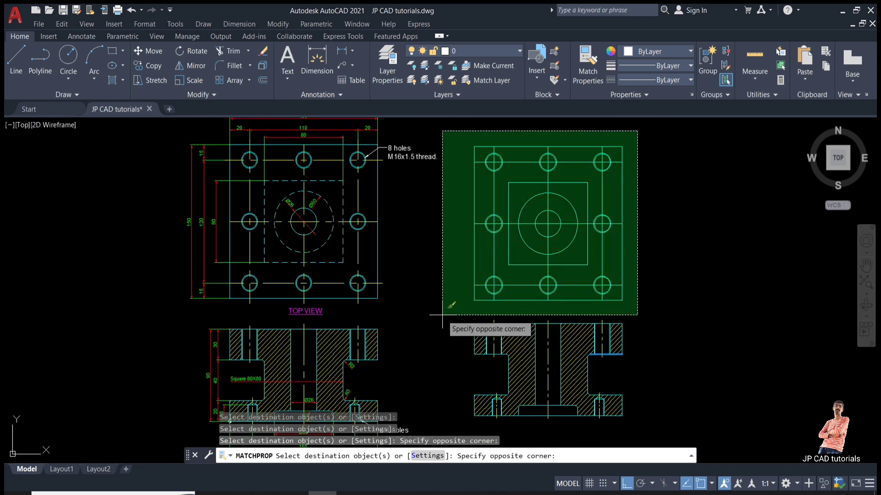
left_click(431, 336)
key("Escape")
key("Escape")
- Set the linetype of the 60 diameter circle and the 80 by 80 square to HIDDEN
left_click(560, 252)
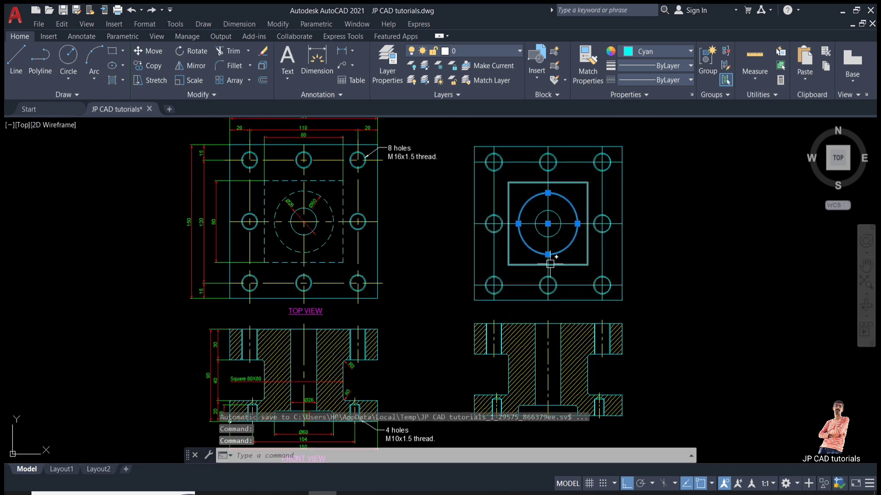
left_click(532, 266)
left_click(652, 83)
left_click(653, 148)
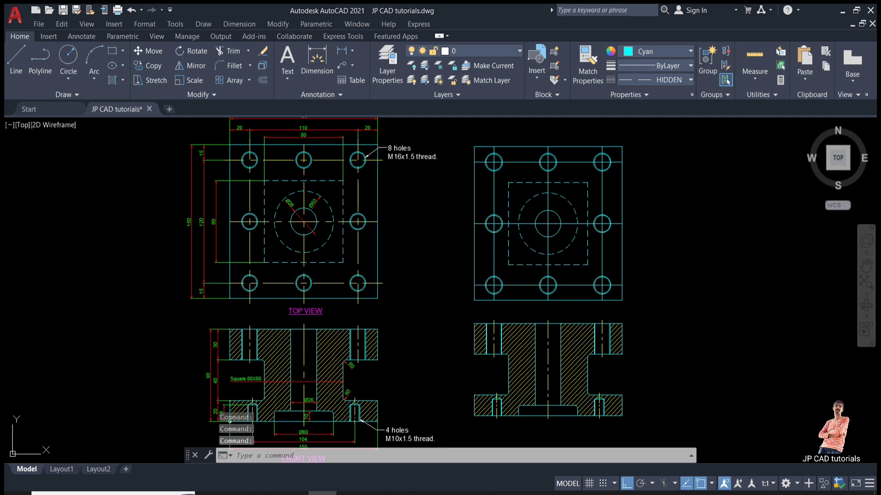
key("Escape")
key("Escape")
- Set the linetype of the new top view's three horizontal and three vertical centre lines to CENTER
scroll(591, 189, "up", 2)
left_click(627, 241)
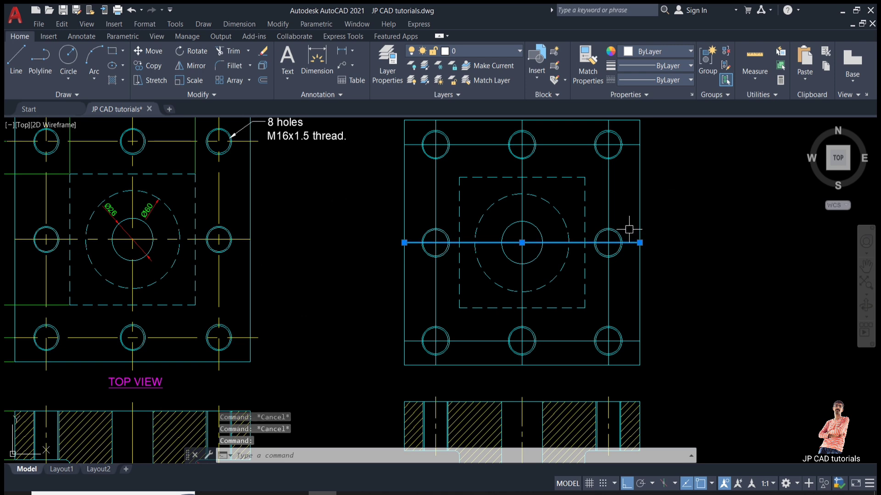
left_click(638, 145)
left_click(608, 199)
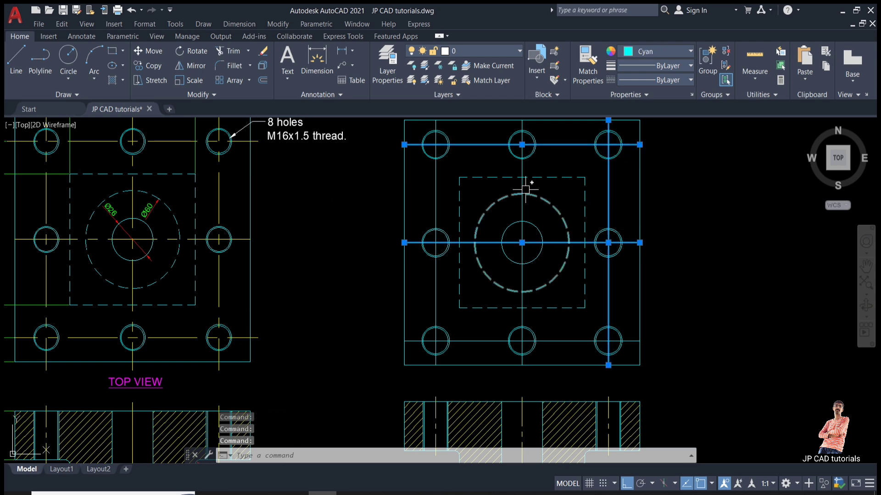
left_click(441, 197)
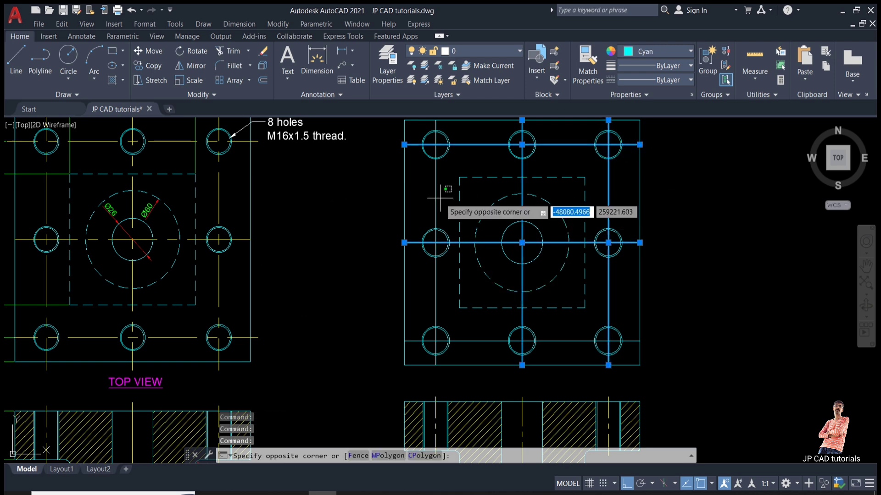
left_click(434, 197)
left_click(462, 341)
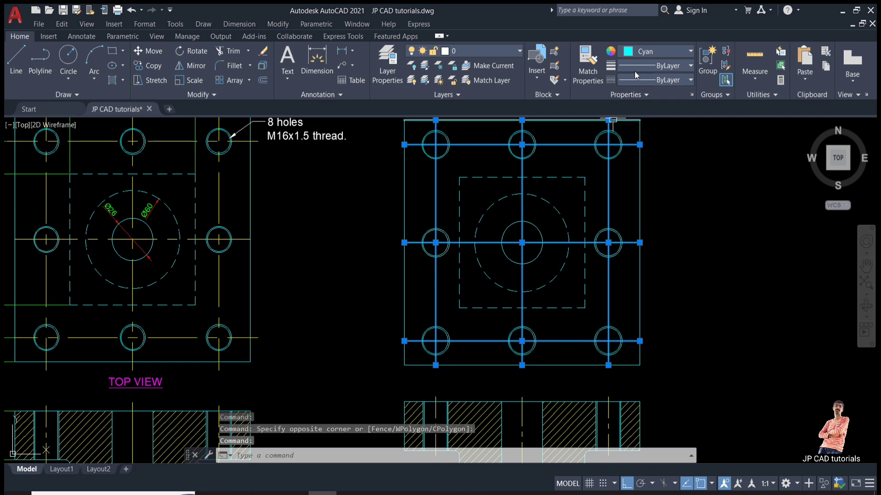
left_click(656, 81)
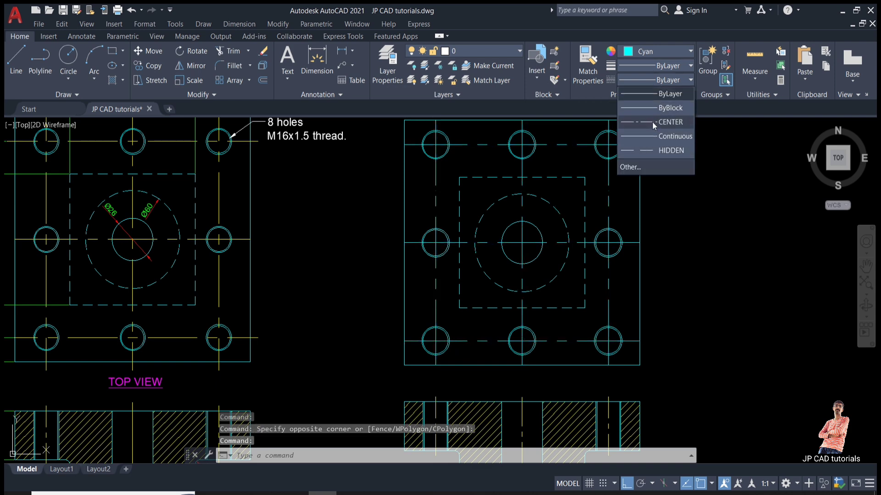
left_click(653, 122)
key("Escape")
key("Escape")
key("Escape")
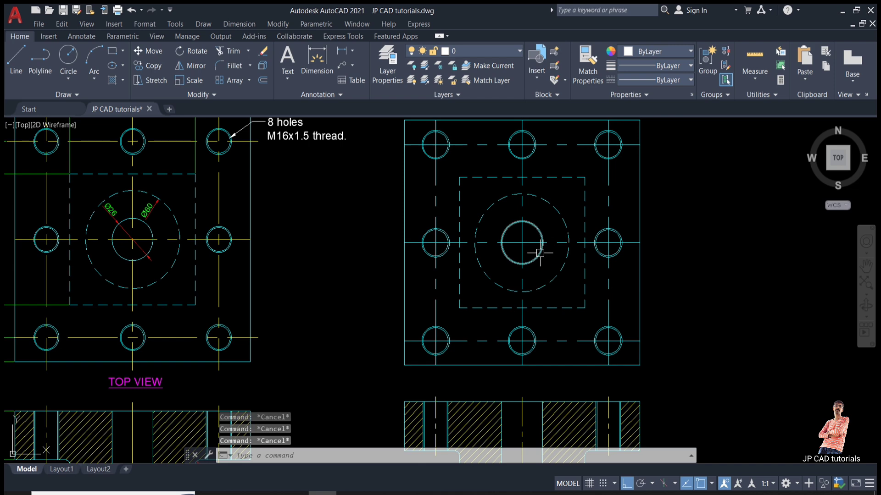
- Change the colour of all six centre lines in the new top view to yellow
middle_click_drag(540, 253, 546, 209)
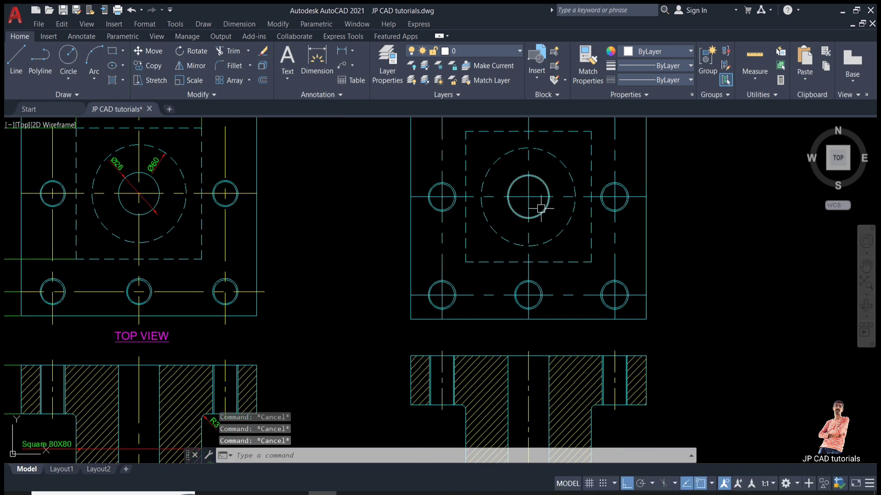
left_click(541, 208)
left_click(514, 173)
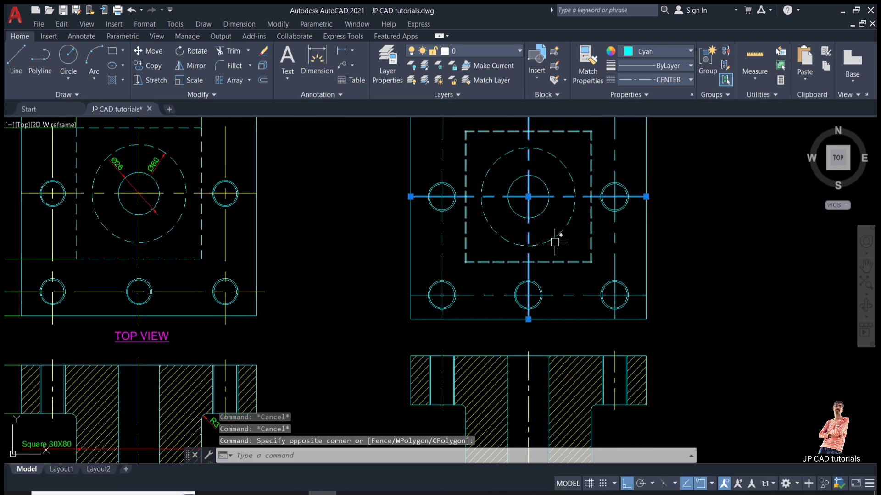
left_click(485, 296)
left_click(442, 237)
left_click(615, 241)
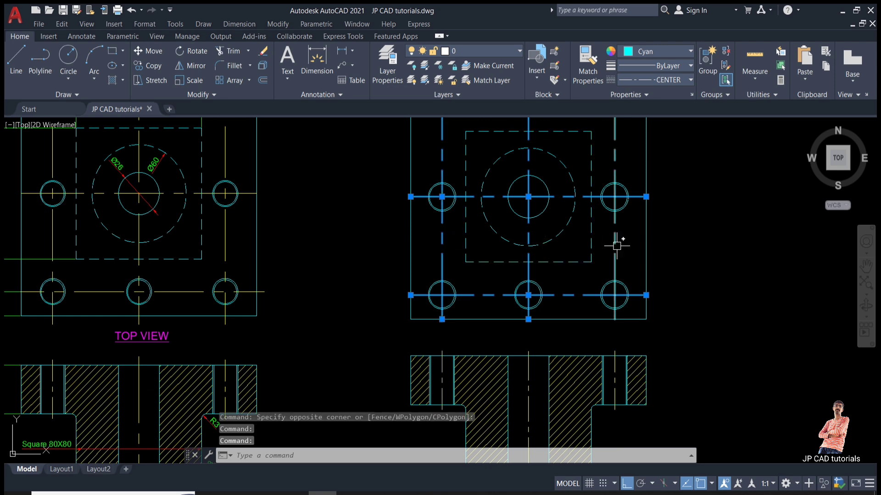
scroll(593, 258, "down", 2)
left_click(583, 179)
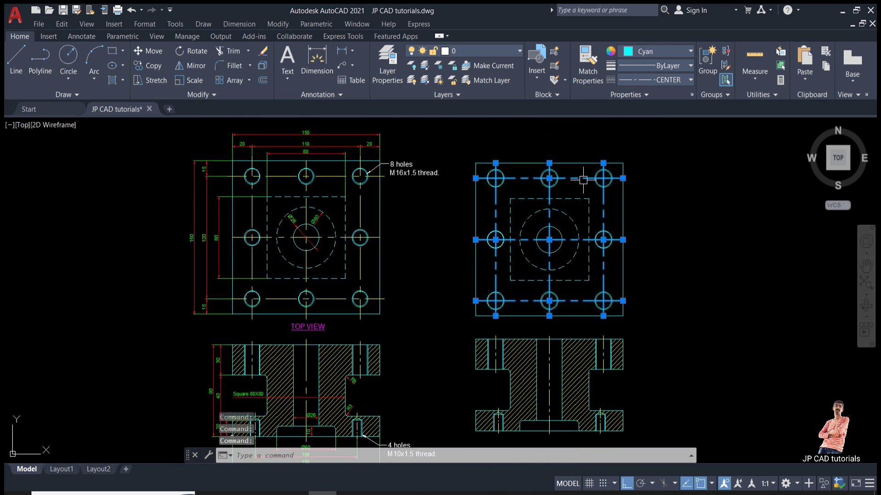
left_click(668, 53)
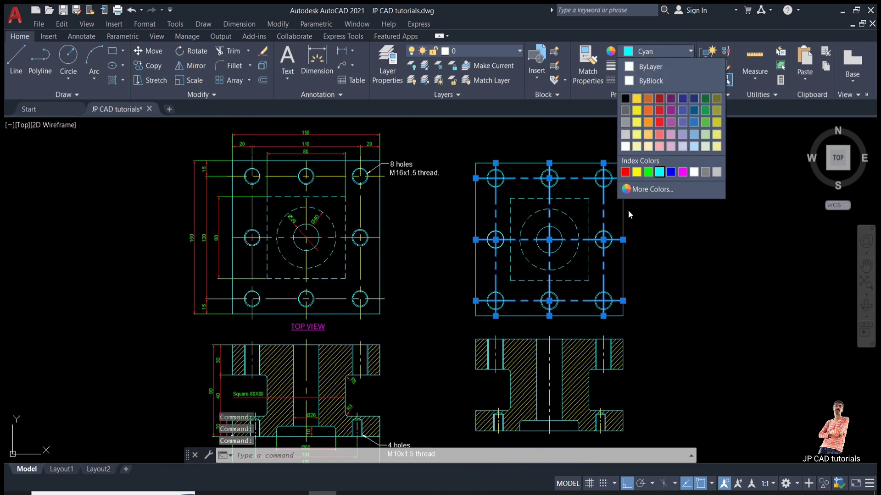
left_click(634, 95)
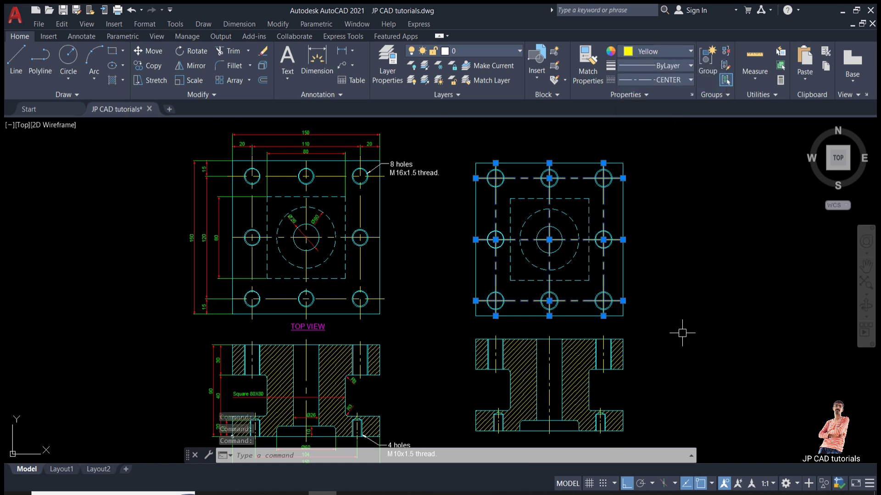
key("Escape")
key("Escape")
key("Escape")
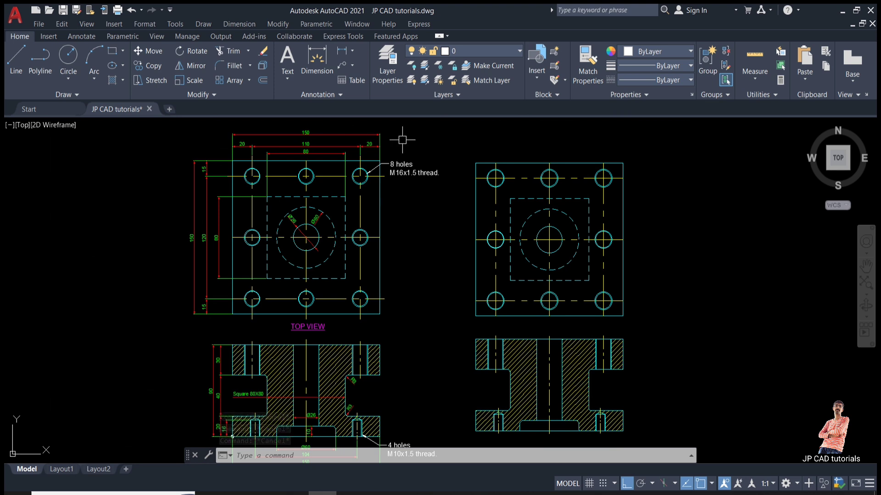
left_click(419, 254)
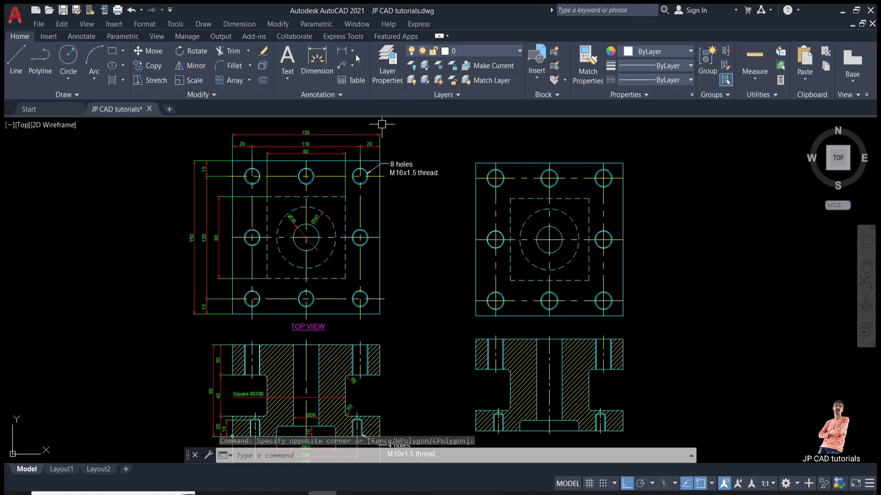
- Add a linear dimension for the new top view's overall width, placed above the plate
left_click(341, 50)
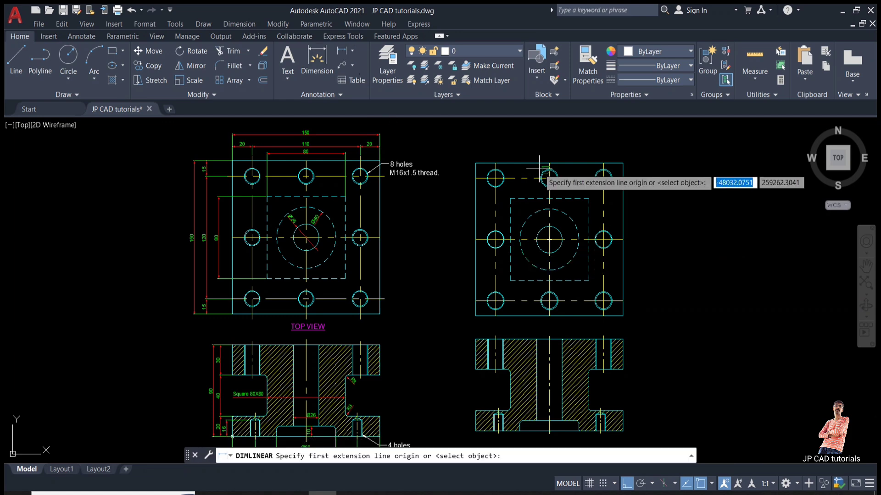
scroll(542, 169, "up", 4)
middle_click_drag(543, 168, 656, 196)
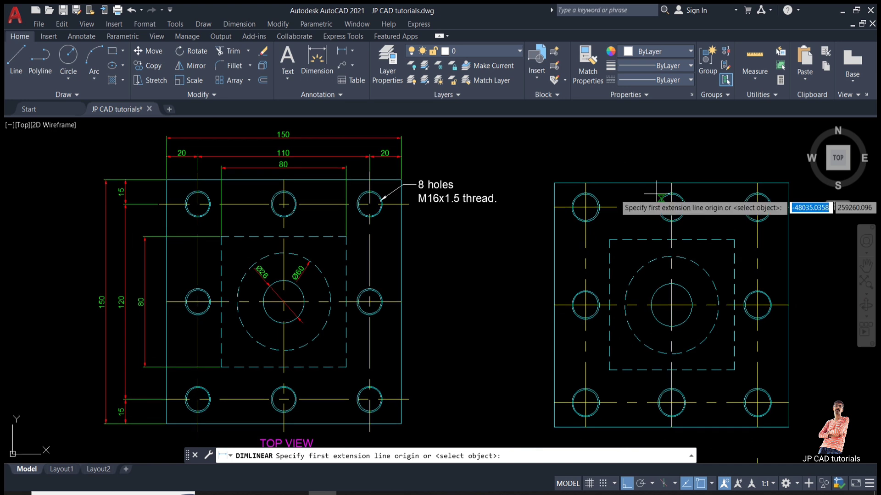
left_click(554, 183)
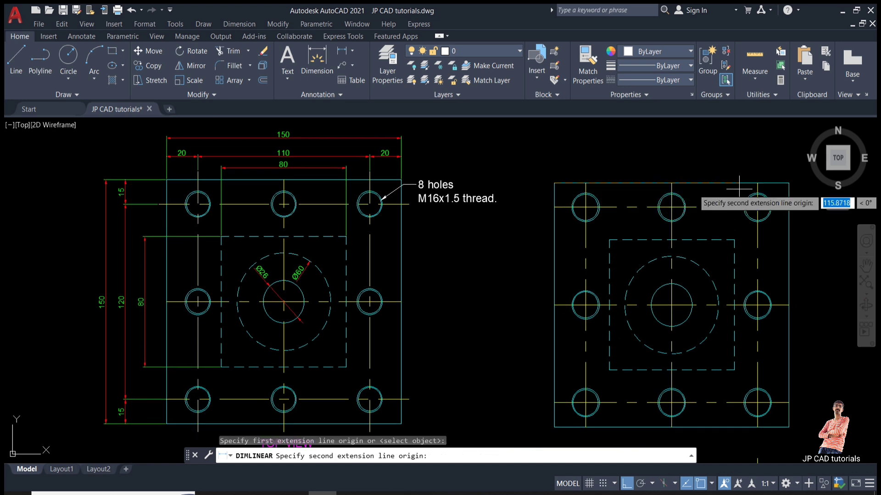
left_click(788, 183)
left_click(741, 147)
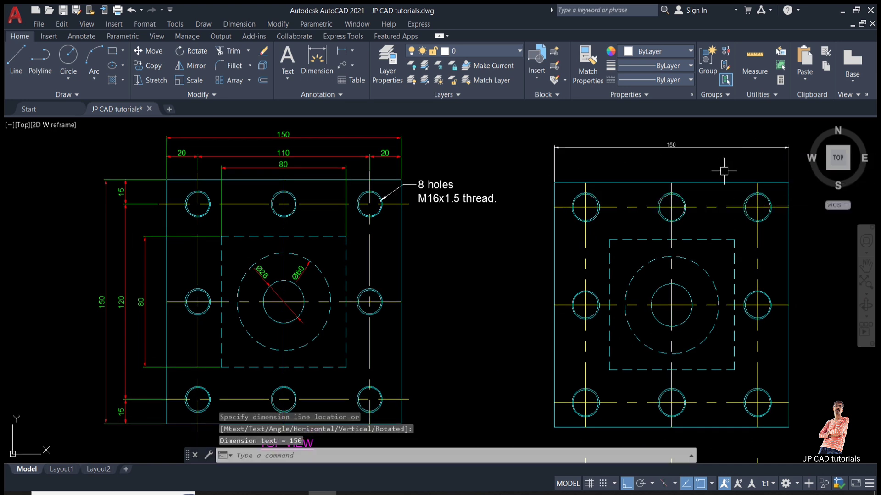
- Dimension the horizontal distance from the plate's left edge to the left hole column, placed below the overall width dimension
scroll(690, 193, "up", 5)
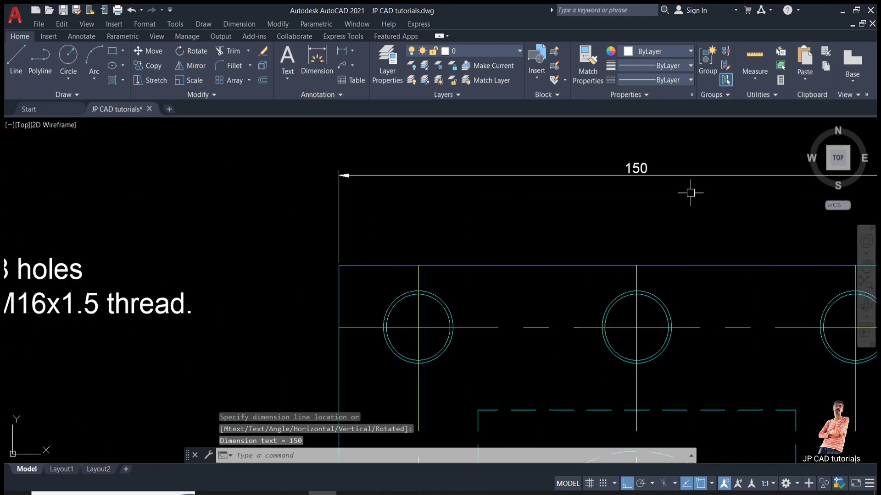
scroll(689, 192, "down", 5)
middle_click_drag(693, 197, 647, 175)
key("space")
left_click(544, 203)
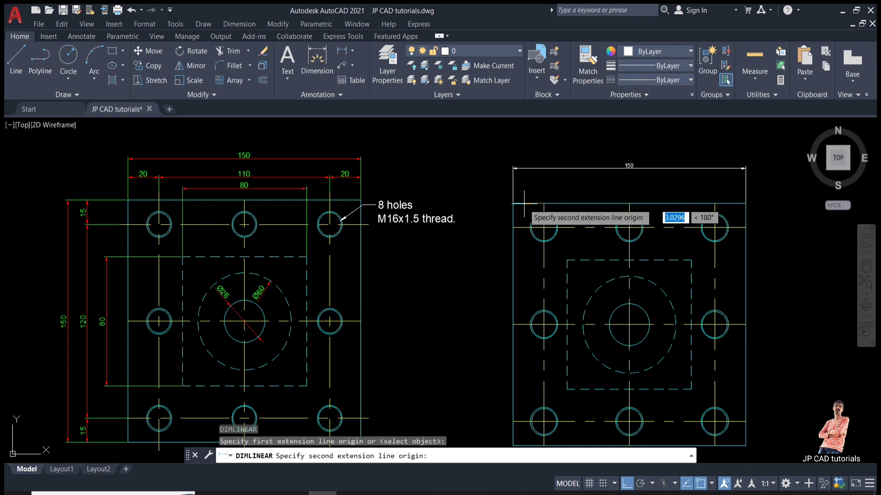
left_click(512, 204)
scroll(532, 189, "up", 4)
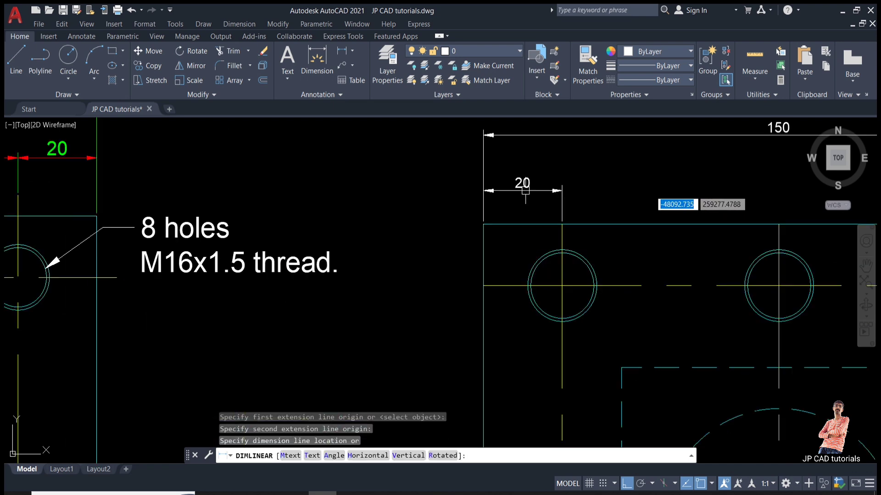
left_click(525, 190)
- Dimension the horizontal distance between the new top view's left and right hole columns, in line with the left edge offset dimension
scroll(515, 197, "down", 5)
key("space")
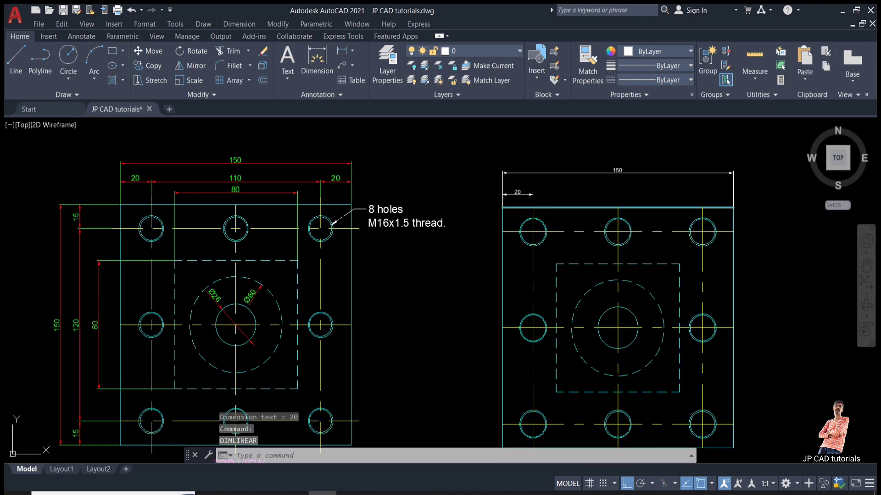
left_click(533, 218)
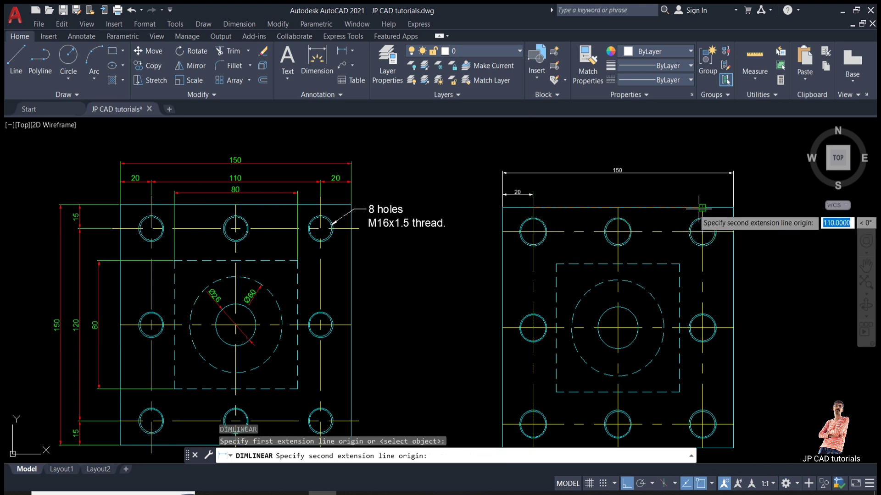
left_click(702, 208)
scroll(636, 196, "up", 2)
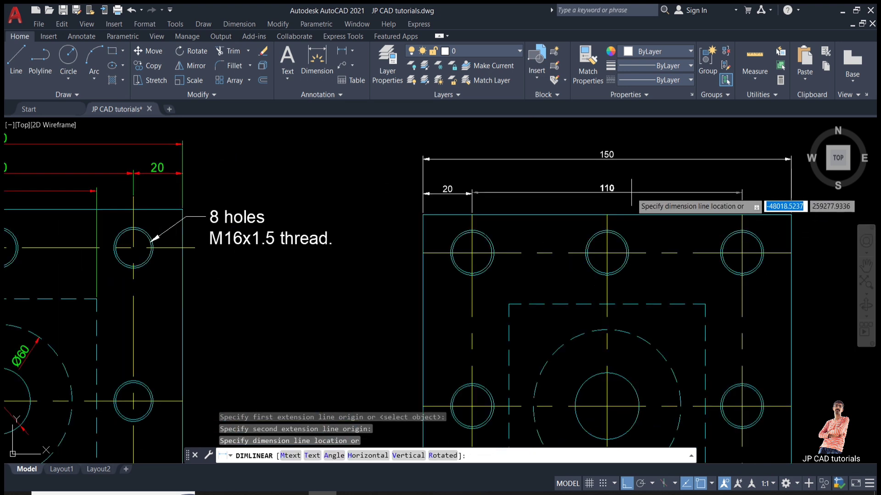
left_click(631, 194)
- Dimension the horizontal distance from the right hole column to the plate's right edge, in line with the hole column spacing dimension
key("space")
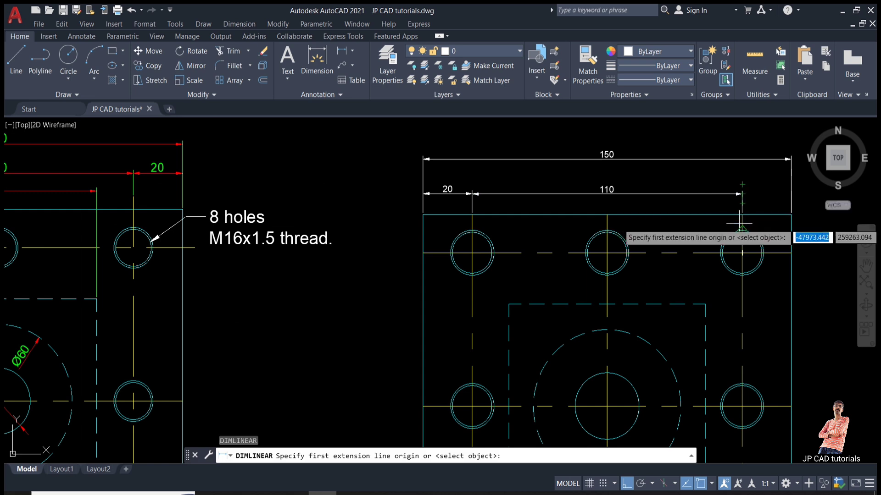
left_click(776, 216)
left_click(742, 215)
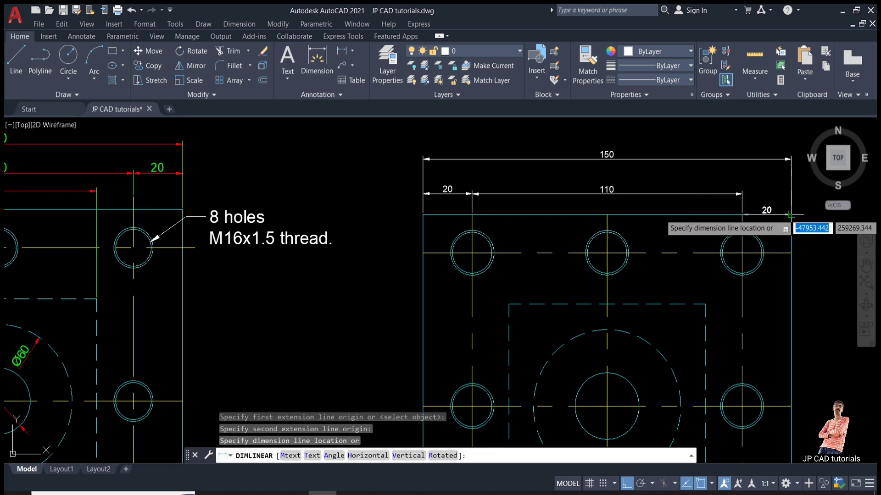
left_click(736, 195)
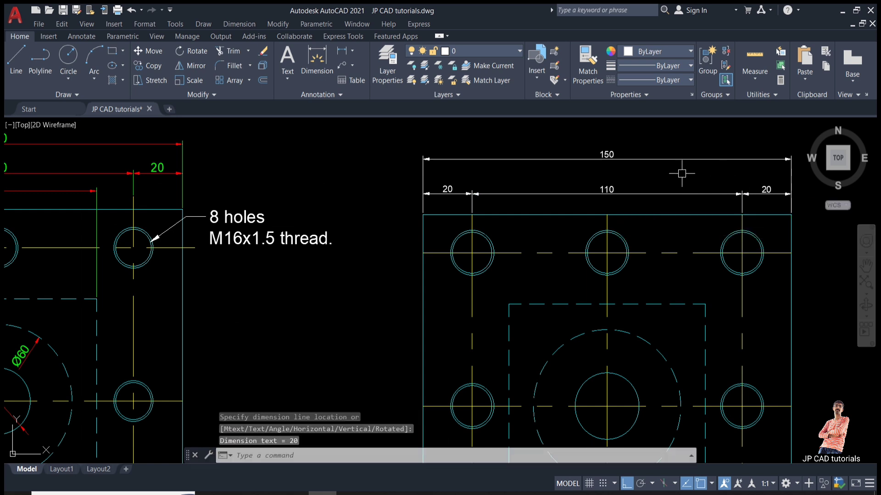
- Dimension the width of the dashed square in the new top view, placed just above the plate's upper edge
key("space")
scroll(489, 203, "down", 2)
mouse_move(450, 249)
middle_mouse_down()
mouse_move(500, 205)
mouse_move(498, 229)
middle_mouse_up()
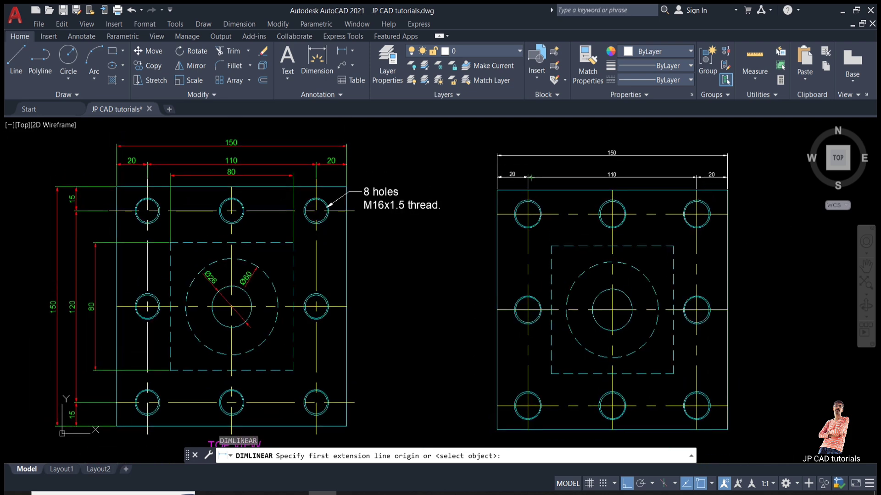
left_click(551, 246)
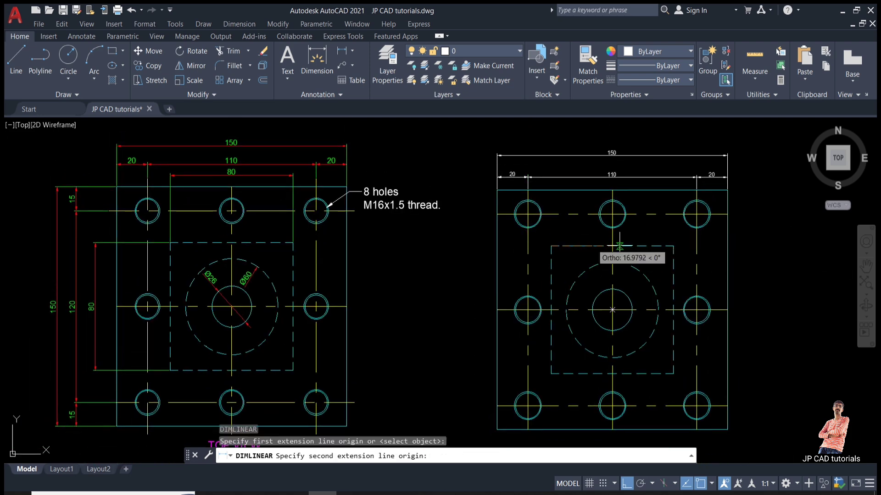
left_click(673, 246)
scroll(640, 189, "up", 2)
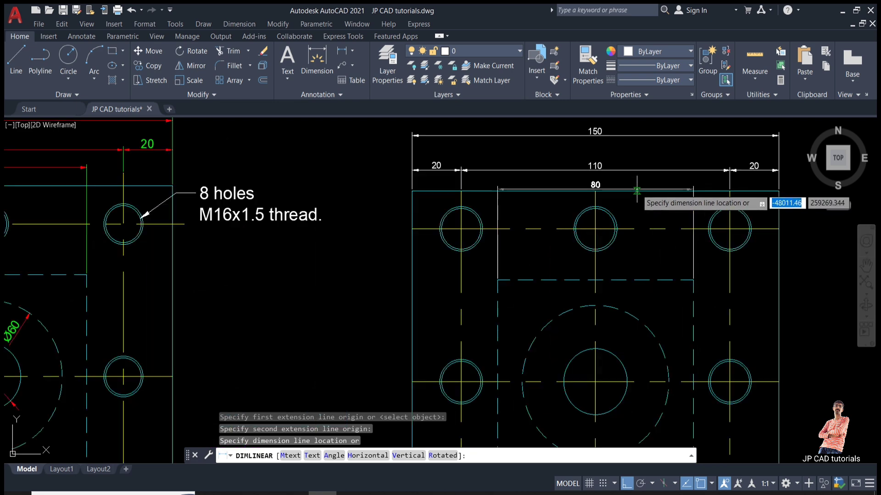
left_click(635, 182)
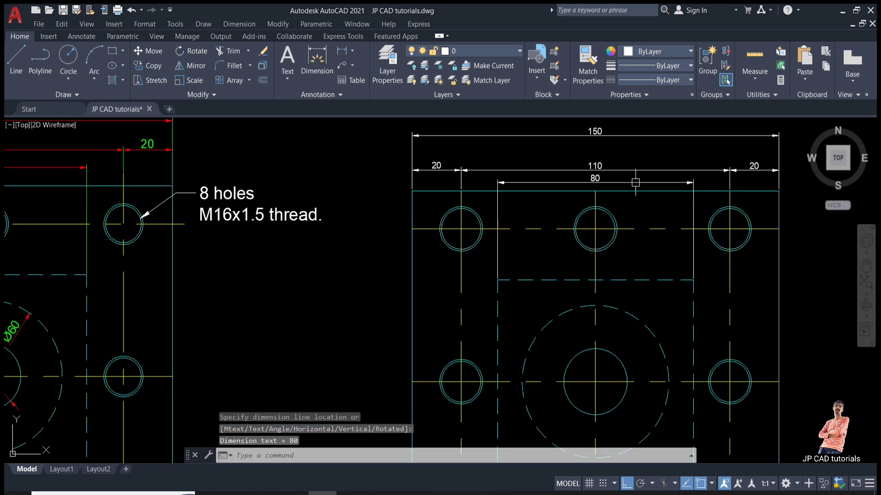
- Add a linear dimension for the new top view's overall height, placed left of the plate
mouse_move(193, 190)
middle_mouse_down()
mouse_move(410, 173)
mouse_move(478, 233)
middle_mouse_up()
scroll(411, 173, "down", 2)
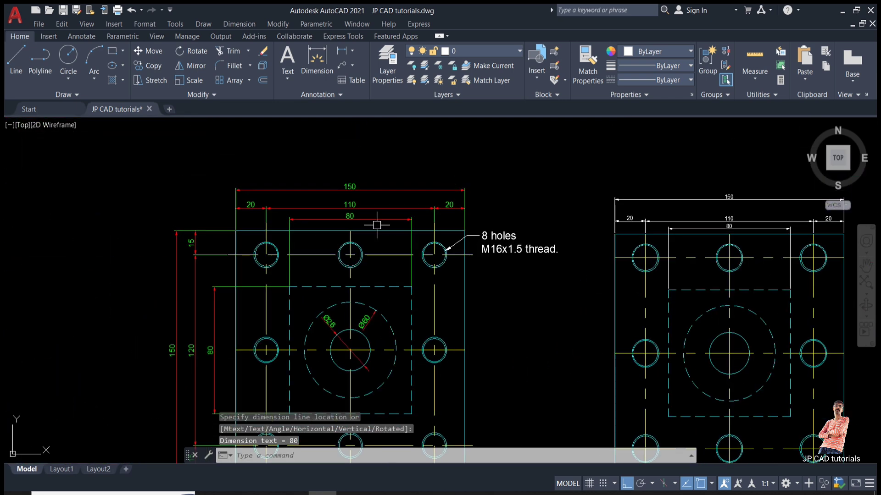
scroll(367, 225, "down", 2)
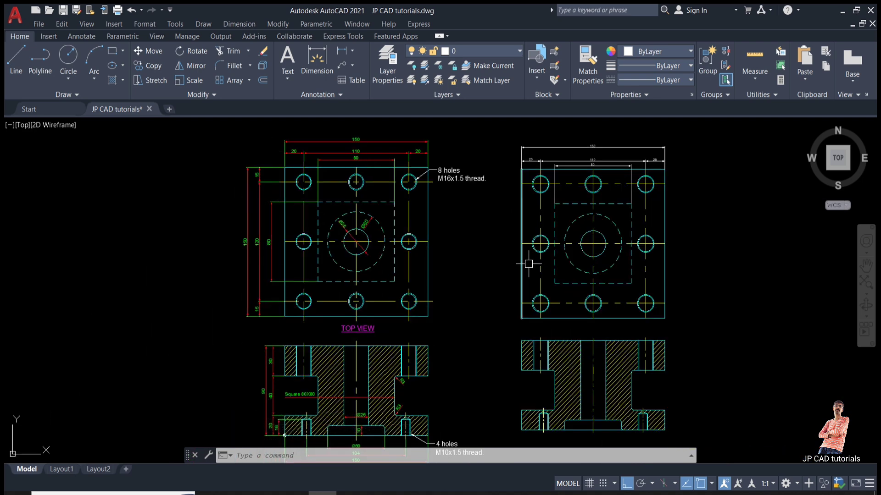
key("Return")
left_click(521, 169)
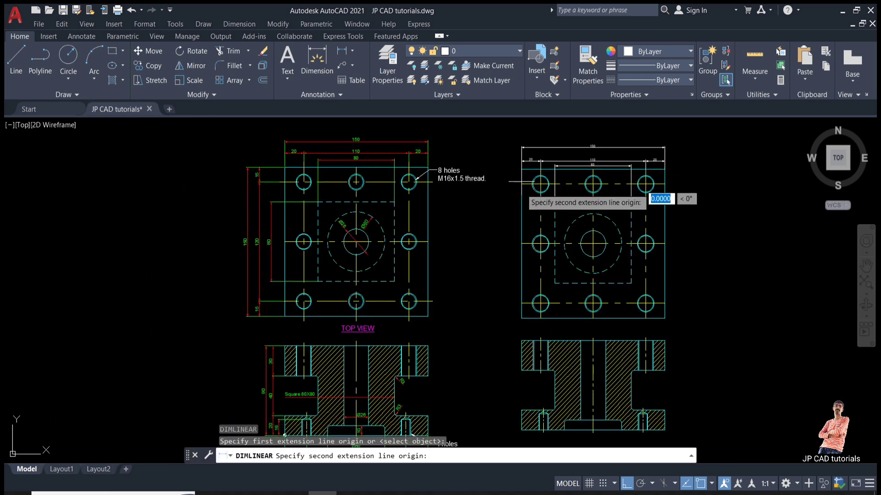
left_click(522, 317)
left_click(492, 289)
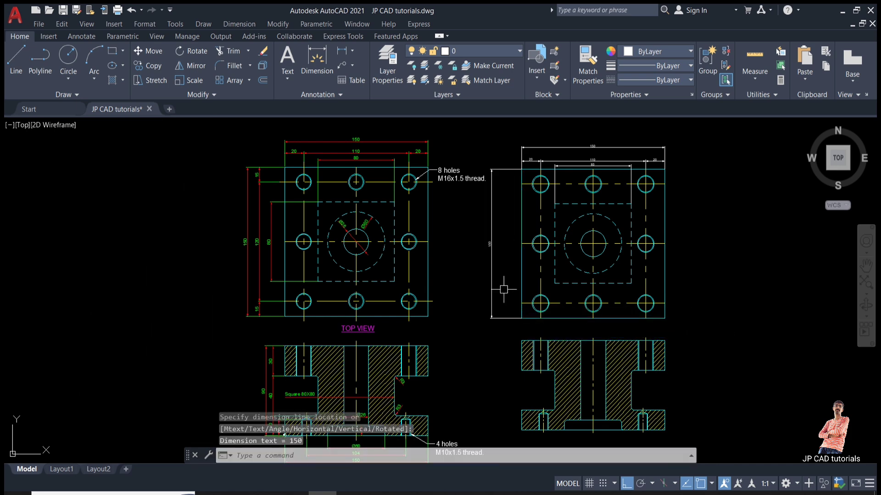
- Dimension the vertical distance between the bottom and top hole rows, placed between the plate and its overall height dimension
key("Return")
left_click(522, 303)
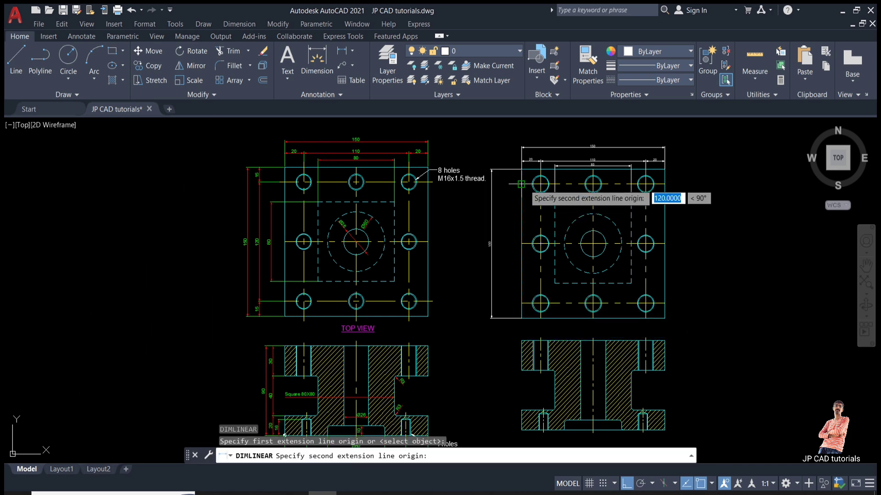
left_click(522, 186)
left_click(508, 245)
- Dimension the vertical distance from the plate's upper edge to the top hole row, in line with the hole row spacing dimension
key("Return")
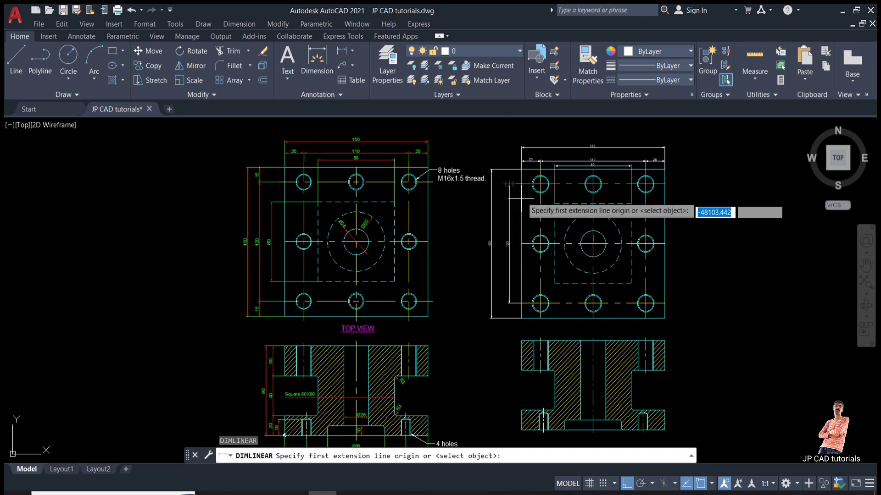
scroll(528, 183, "up", 4)
left_click(521, 169)
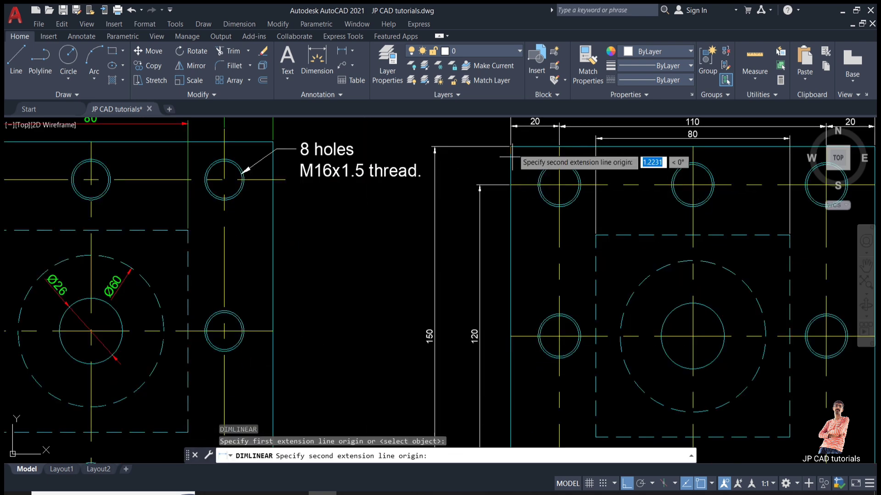
left_click(511, 186)
left_click(475, 183)
- Dimension the vertical distance from the bottom hole row to the plate's lower edge, in line with the hole row spacing dimension
scroll(498, 175, "down", 3)
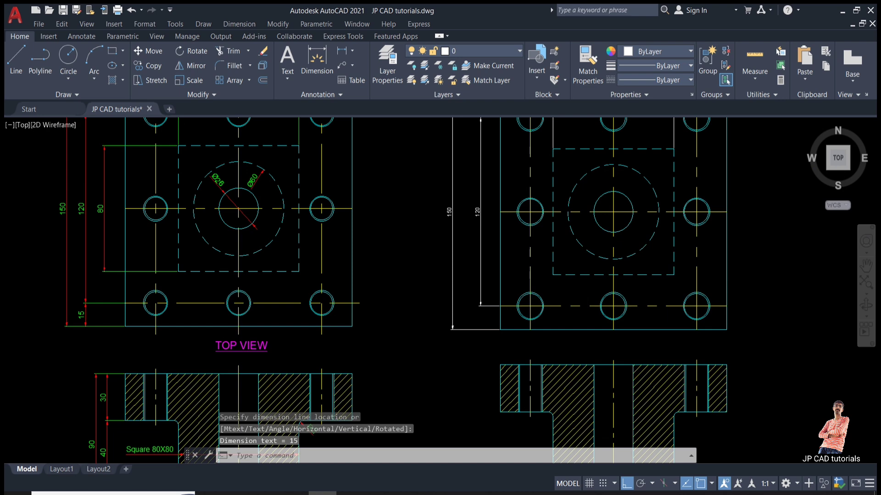
scroll(497, 330, "up", 4)
key("Return")
left_click(494, 311)
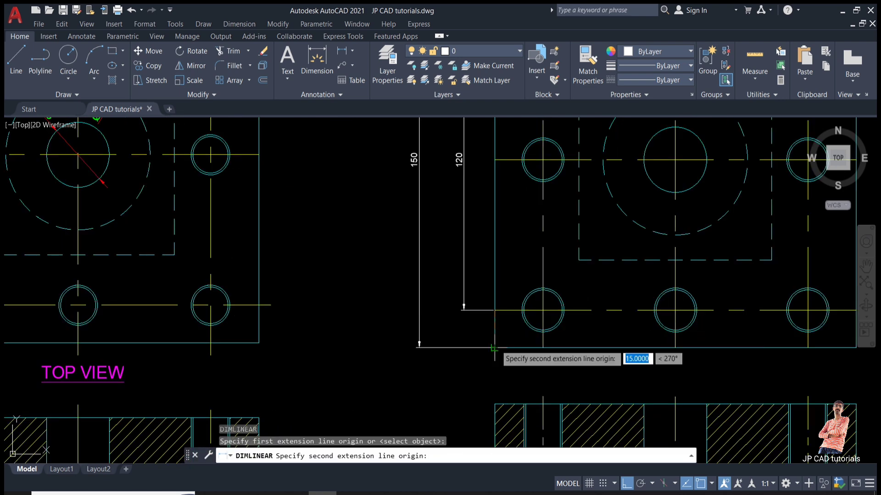
left_click(494, 347)
left_click(463, 317)
- Dimension the height of the dashed square in the new top view, placed just left of the hole row spacing's text side edge
key("Return")
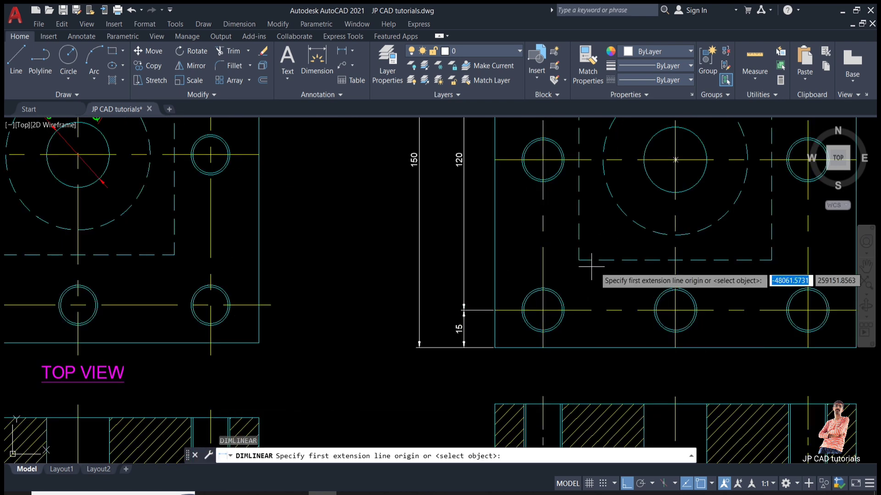
left_click(578, 261)
scroll(579, 260, "down", 2)
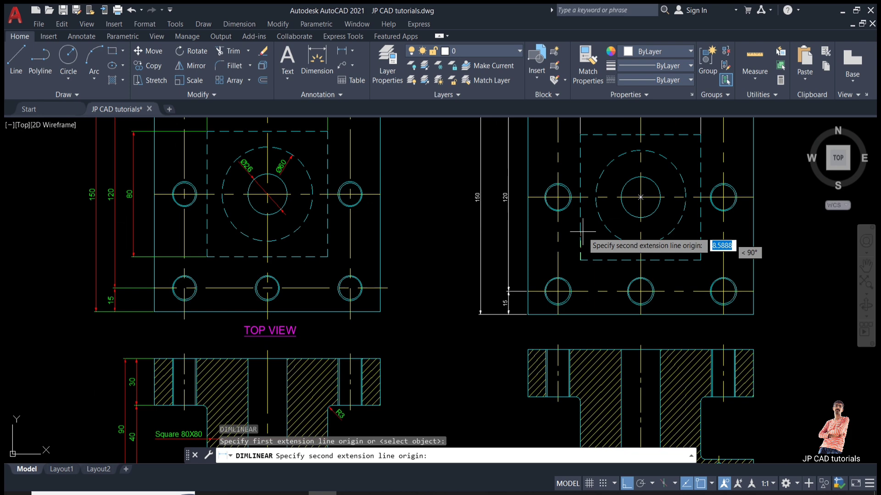
left_click(580, 136)
left_click(518, 212)
- Move the new top view's overall height dimension line closer to the plate, beside the hole row spacing dimension
scroll(522, 230, "down", 3)
middle_click_drag(520, 233, 510, 274)
scroll(495, 274, "up", 3)
key("Escape")
left_click(487, 235)
left_click(478, 238)
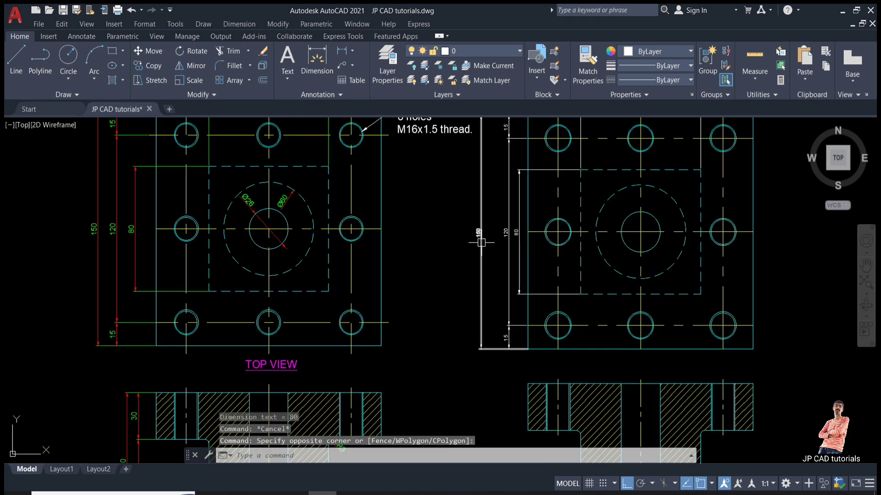
left_click(478, 233)
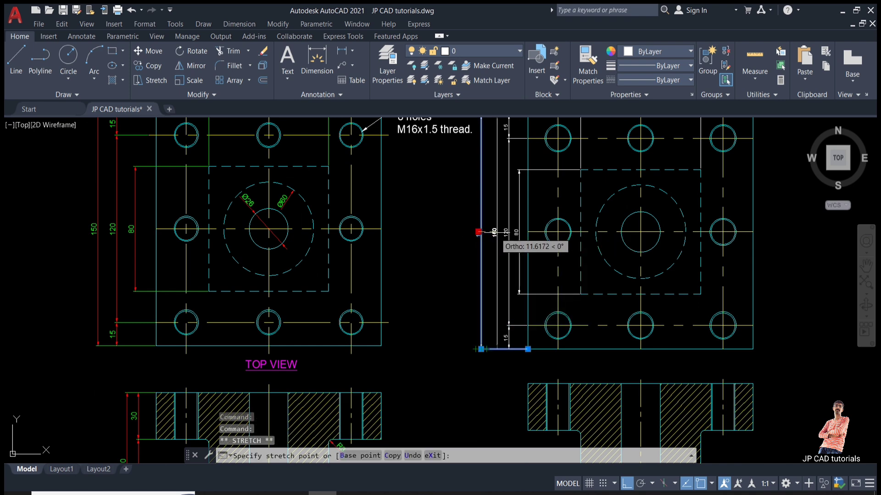
left_click(496, 232)
key("Escape")
key("Escape")
- Add a diameter dimension to the central solid circle of the new top view, with its text outside the circle at the lower left
middle_click_drag(408, 214, 374, 298)
scroll(214, 283, "up", 2)
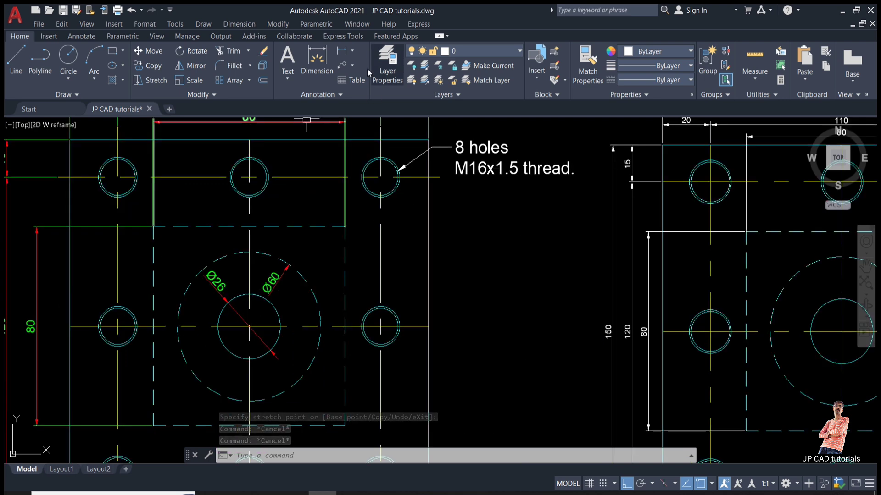
left_click(352, 50)
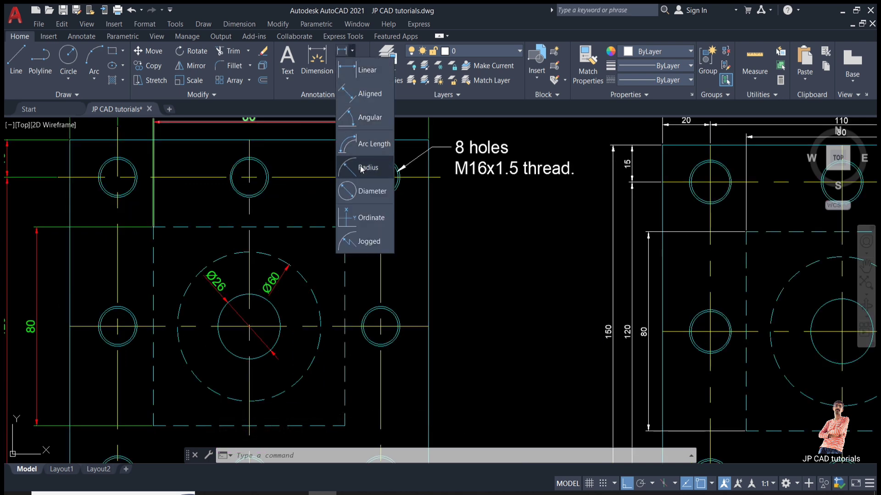
left_click(362, 191)
scroll(353, 219, "down", 2)
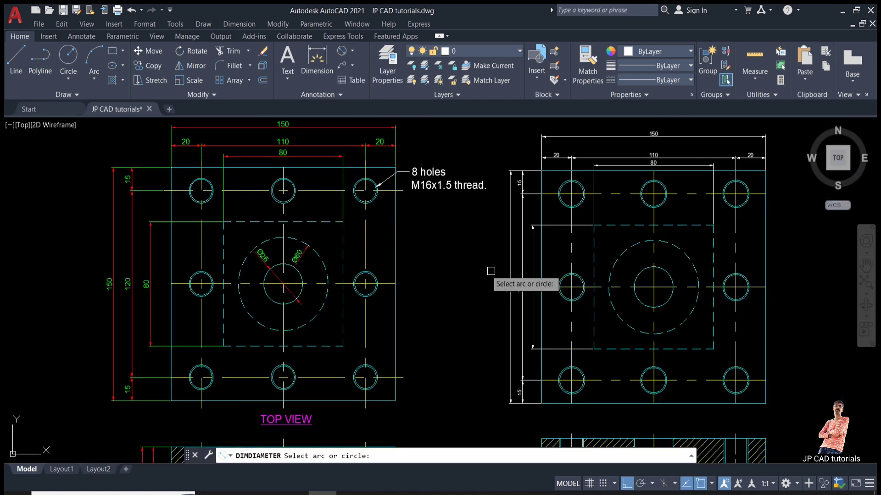
left_click(639, 301)
scroll(639, 301, "up", 4)
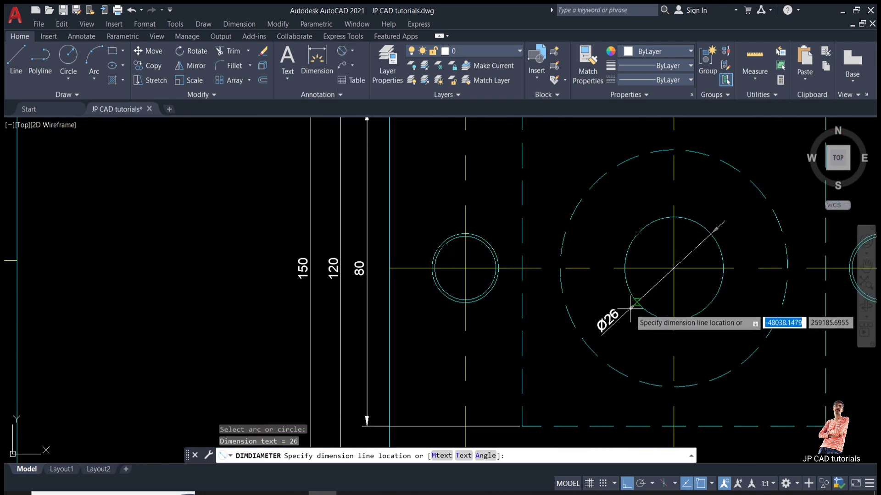
left_click(631, 309)
- Add a diameter dimension to the dashed circle of the new top view, with its text inside the circle at the right
key("Return")
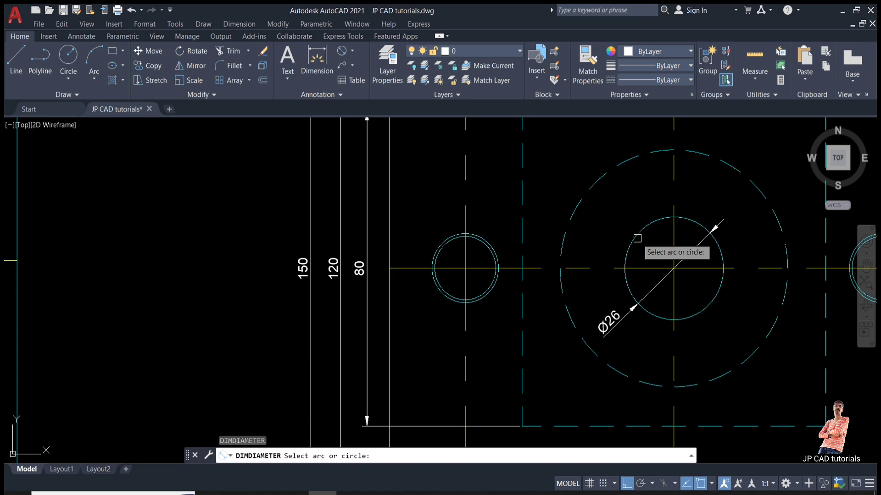
left_click(737, 174)
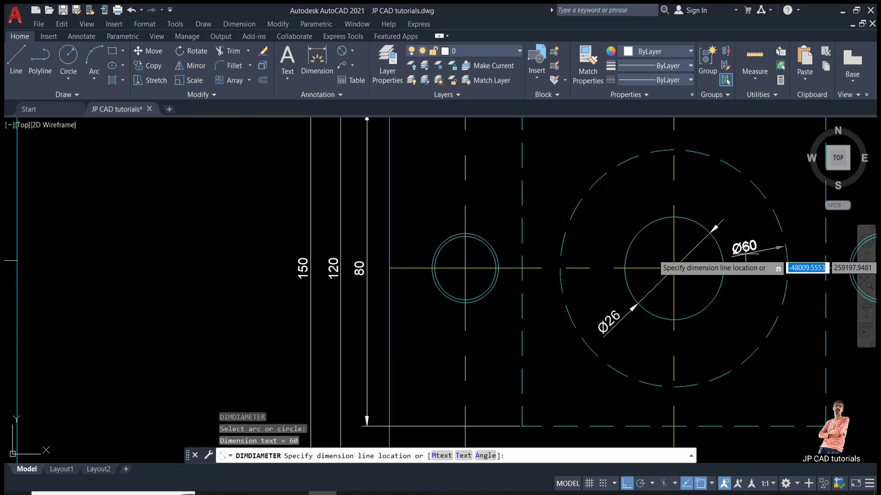
left_click(747, 253)
- Add a linear dimension for the new front view's overall height, placed left of the section
scroll(505, 258, "down", 6)
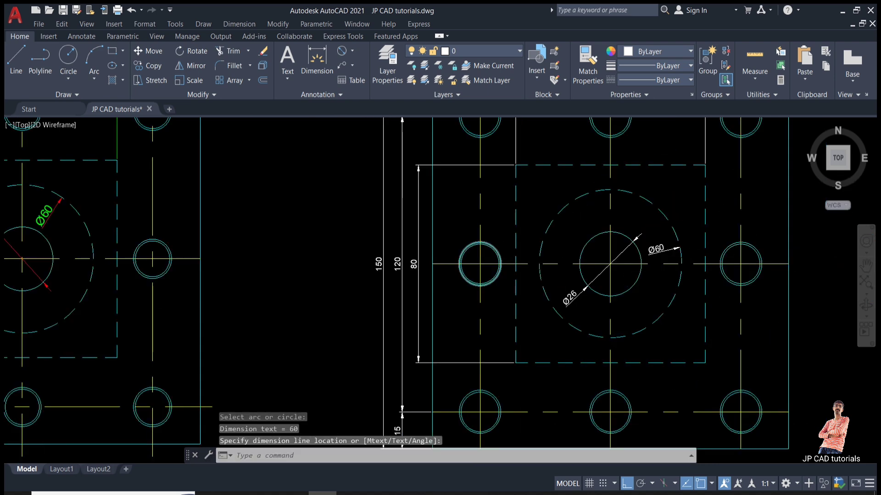
middle_click_drag(510, 299, 512, 210)
scroll(511, 285, "up", 2)
mouse_move(511, 286)
middle_mouse_down()
mouse_move(514, 308)
mouse_move(482, 320)
middle_mouse_up()
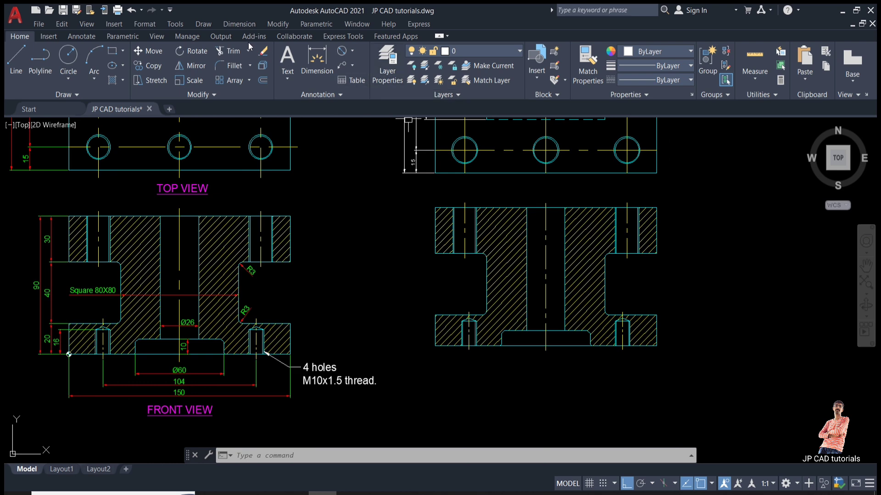
left_click(352, 50)
left_click(363, 69)
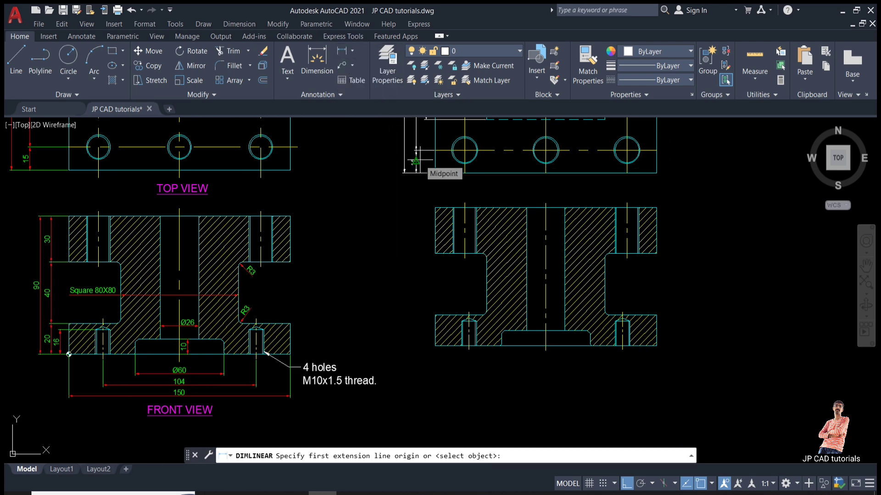
left_click(435, 208)
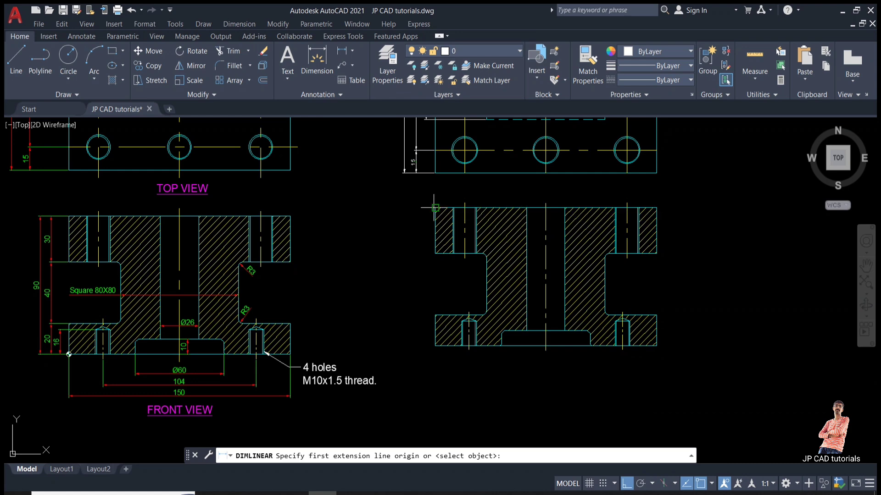
left_click(435, 345)
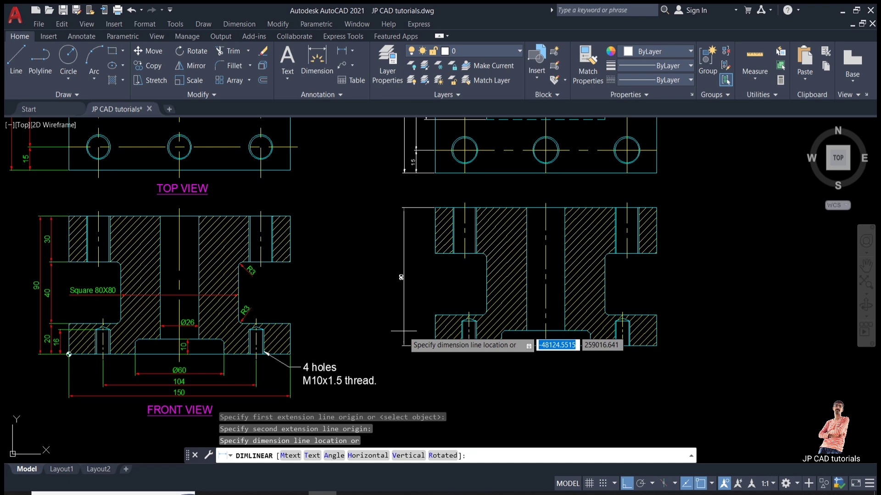
left_click(404, 332)
- Add a linear dimension for the lower flange's thickness in the new front view, placed between the section and the overall height dimension
key("Return")
key("Return")
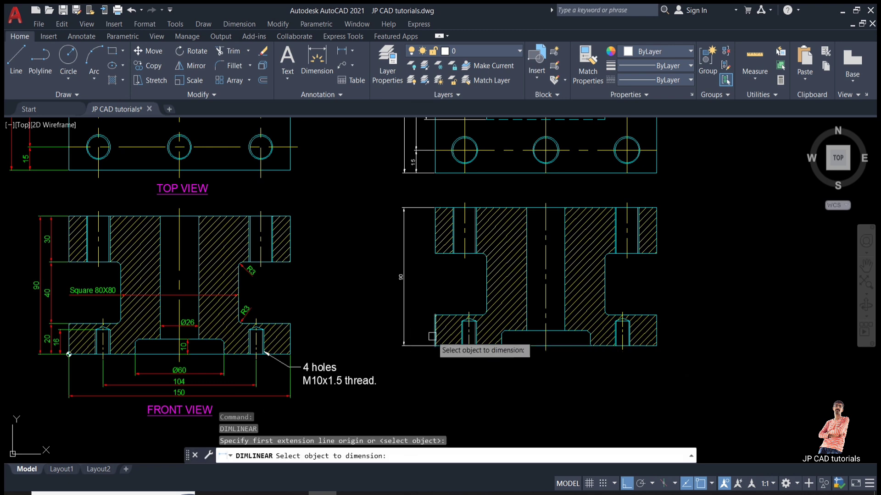
left_click(435, 337)
left_click(416, 340)
- Dimension the heights of the new front view's neck and upper flange, in line with the lower flange thickness dimension
key("Return")
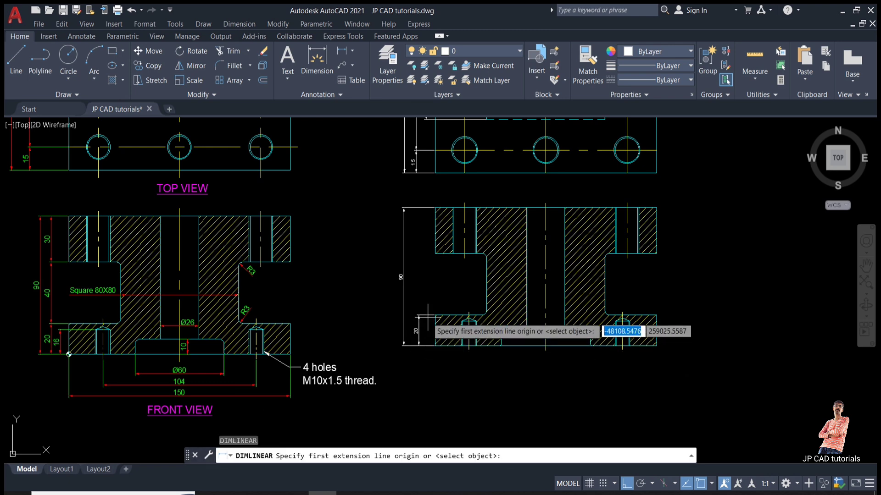
left_click(435, 315)
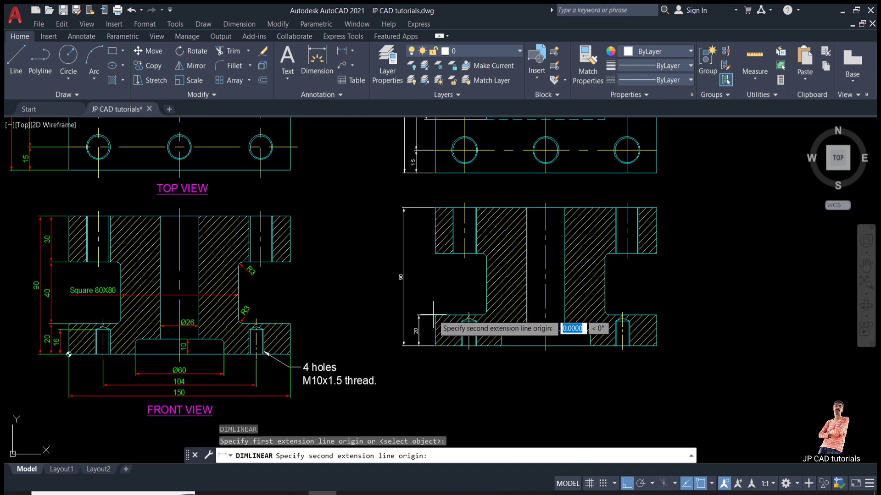
left_click(434, 253)
left_click(418, 314)
key("Return")
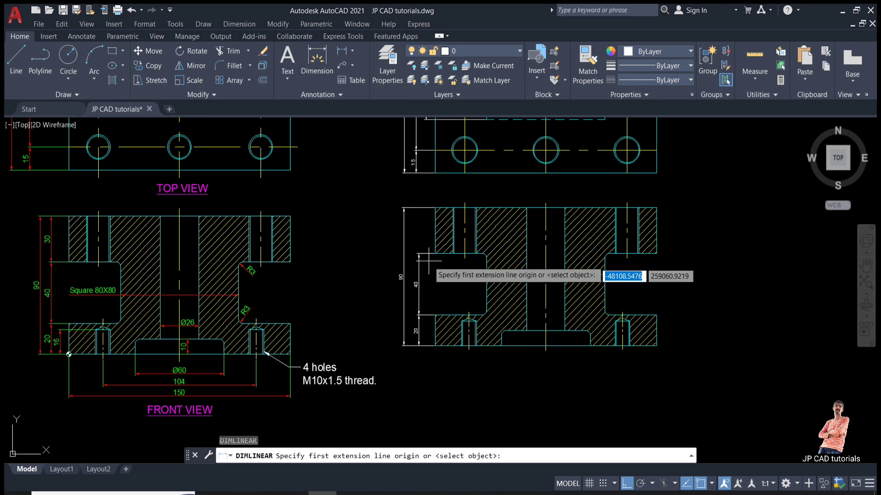
left_click(434, 254)
left_click(435, 208)
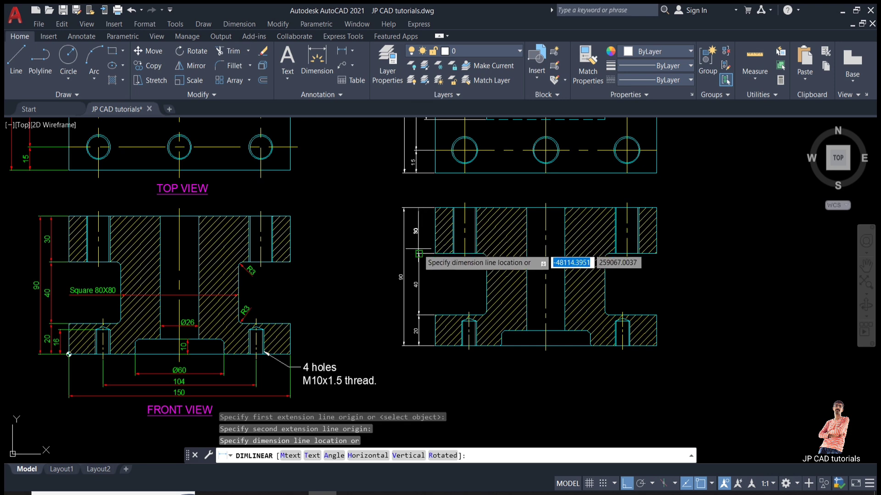
left_click(419, 253)
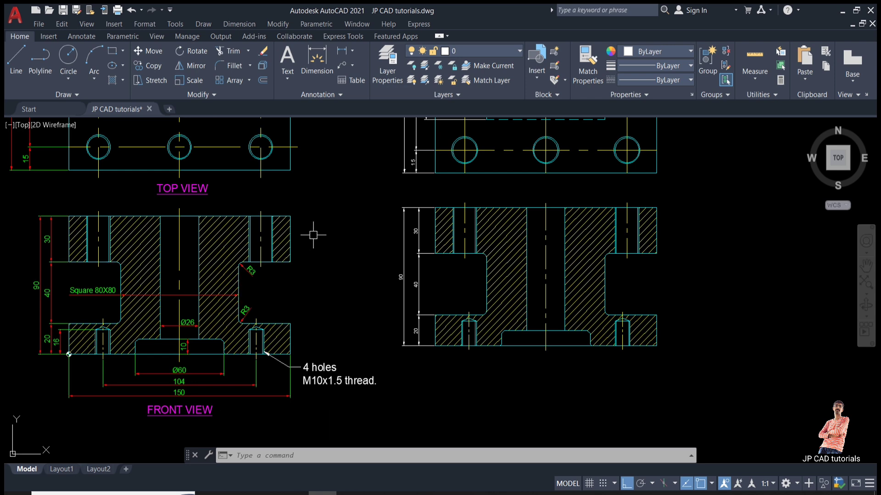
- Dimension the lower left threaded hole's depth up to the base of its cone, placed just outside the flange's left edge
scroll(447, 367, "up", 4)
key("space")
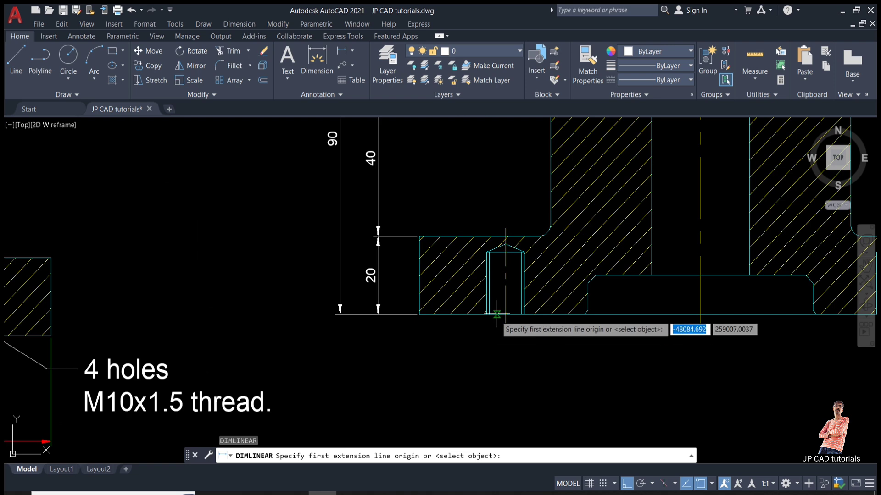
left_click(503, 315)
left_click(505, 252)
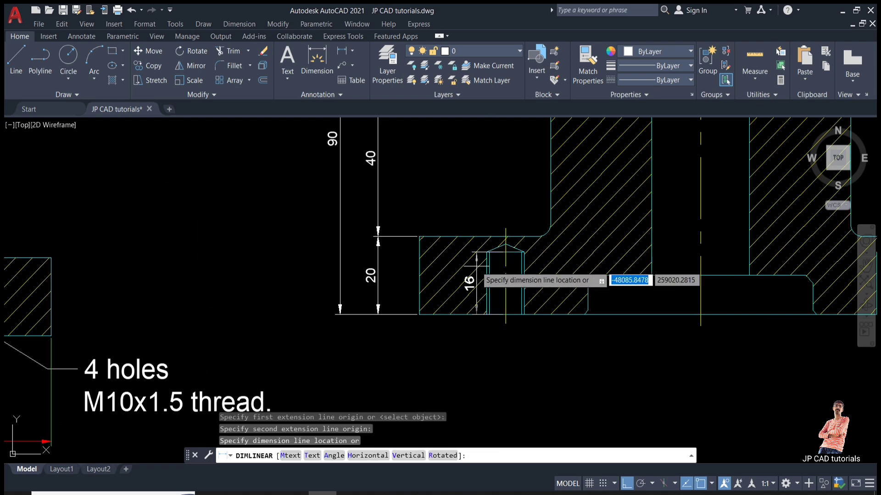
left_click(404, 328)
- Add a horizontal linear dimension for the neck's width in the new front view, running across the section at mid-height
key("space")
scroll(423, 330, "down", 4)
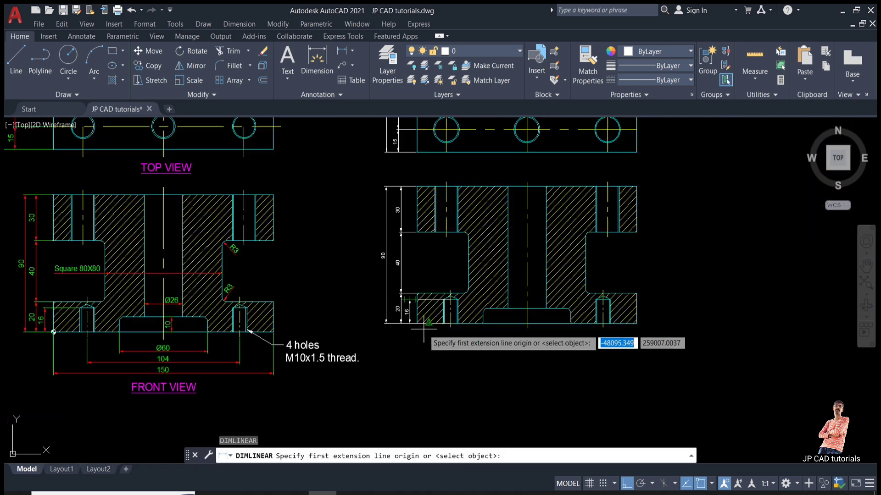
left_click(467, 263)
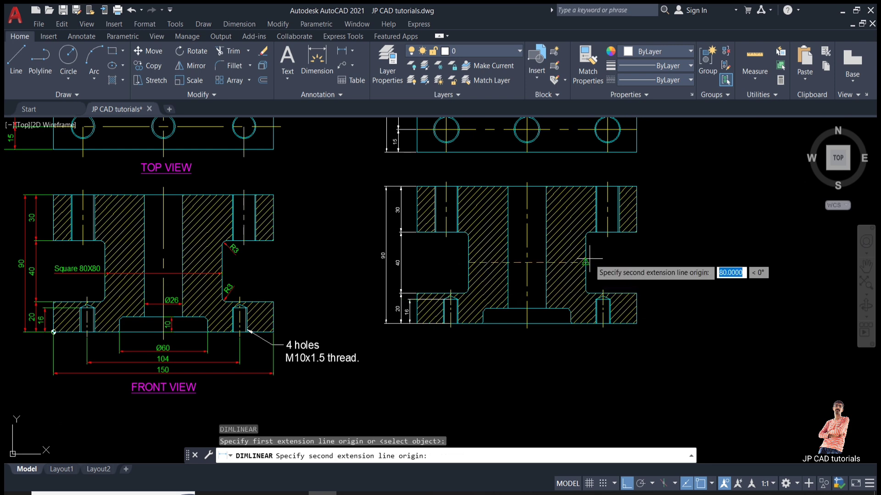
left_click(584, 263)
left_click(530, 263)
- Move the neck width dimension's text out of the hatched section, into the open recess left of the neck
left_click(531, 263)
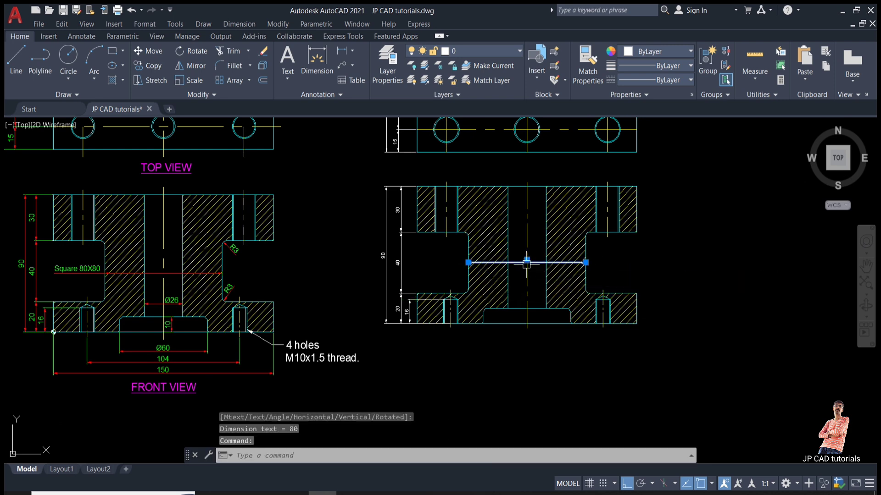
left_click(527, 260)
left_click(442, 259)
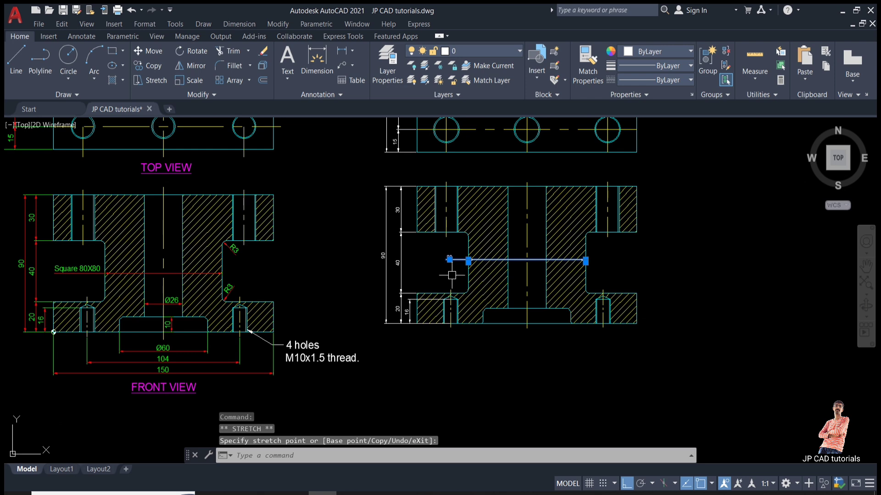
key("Escape")
key("Escape")
- Add a linear dimension for the central bore's width in the new front view, placed inside the bore just above the bottom recess
type("dli")
key("Return")
scroll(493, 315, "up", 2)
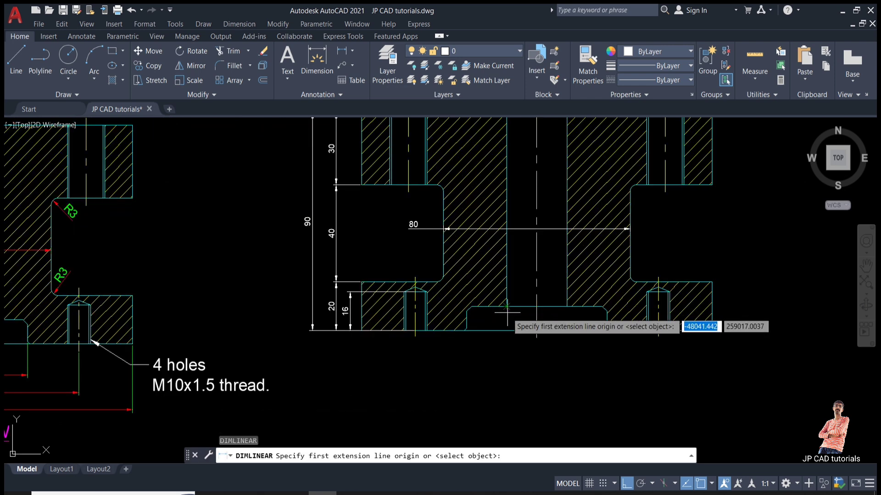
left_click(507, 308)
left_click(567, 307)
left_click(567, 284)
- Dimension the bottom recess's width in the new front view, placed just below the base
key("Return")
left_click(468, 329)
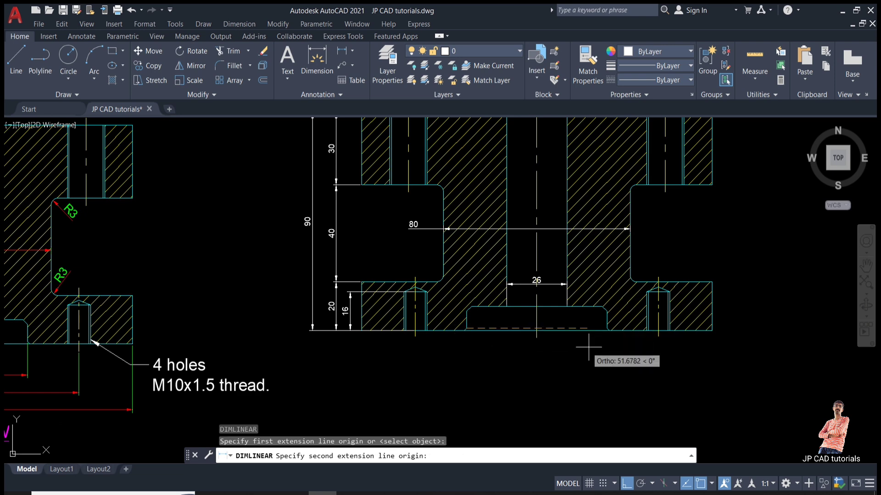
left_click(607, 328)
left_click(541, 359)
- Dimension the spacing between the two lower threaded holes' centerlines, placed below the recess width dimension
key("Return")
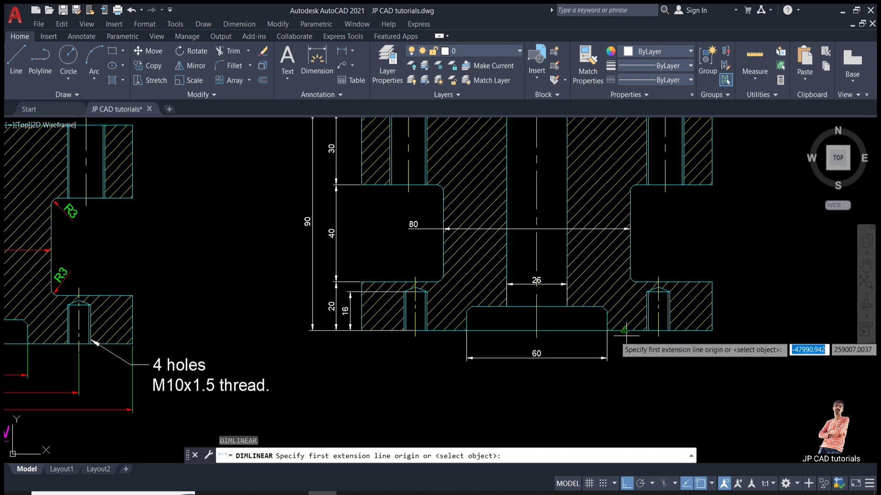
scroll(626, 331, "down", 1)
scroll(648, 331, "up", 1)
left_click(649, 334)
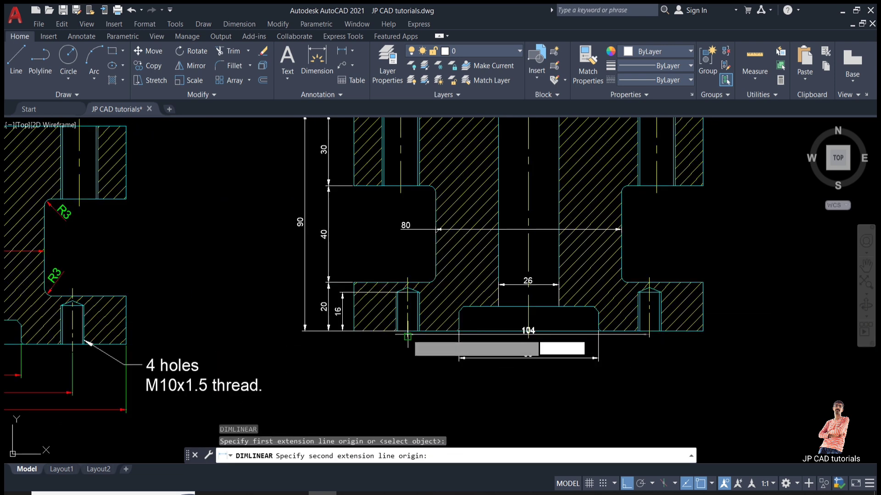
left_click(407, 331)
left_click(396, 380)
- Dimension the new front view's overall width, placed below the threaded hole spacing dimension
key("Return")
left_click(353, 331)
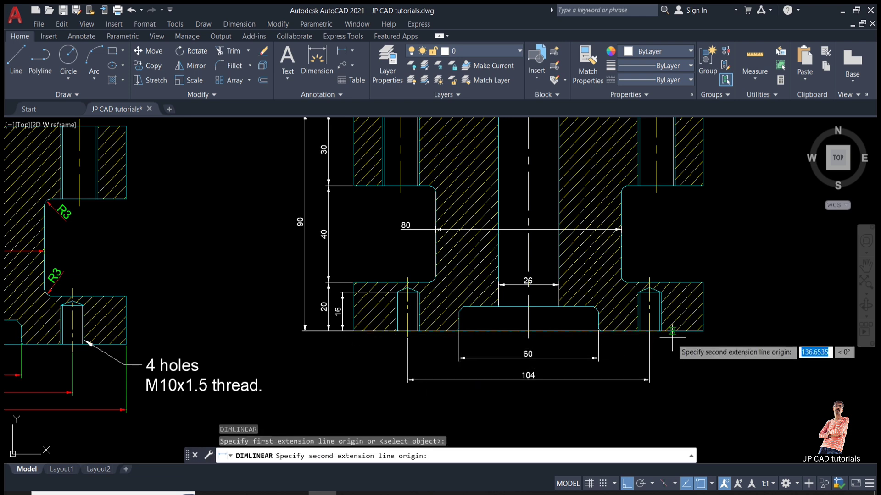
left_click(703, 331)
left_click(682, 389)
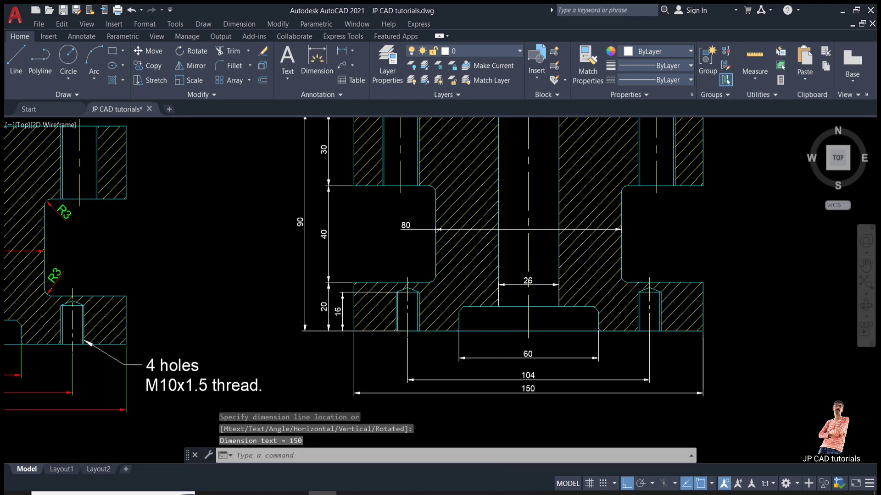
scroll(560, 361, "down", 2)
key("Return")
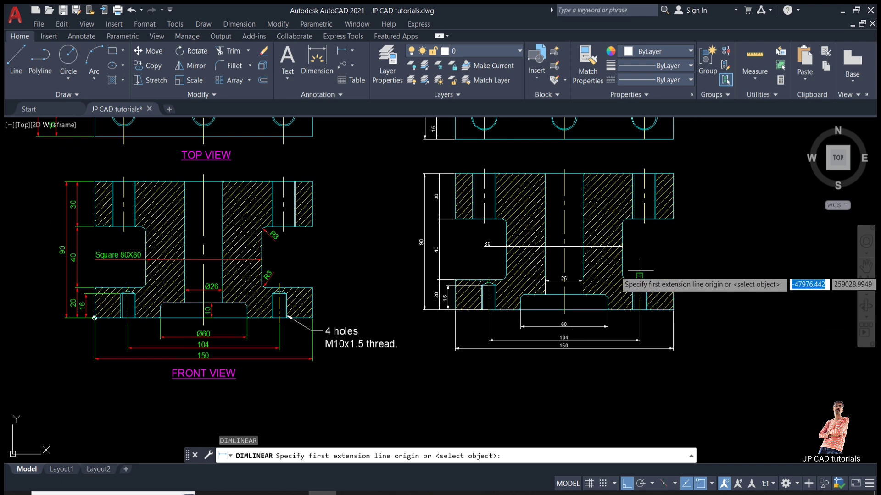
key("Escape")
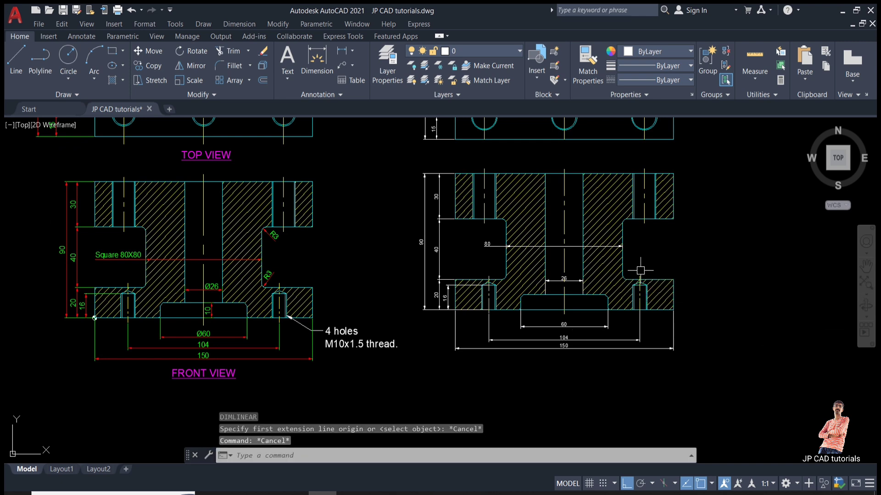
- Add a radius dimension to the fillet between the neck and the upper flange on the right side of the new front view
left_click(352, 51)
left_click(362, 167)
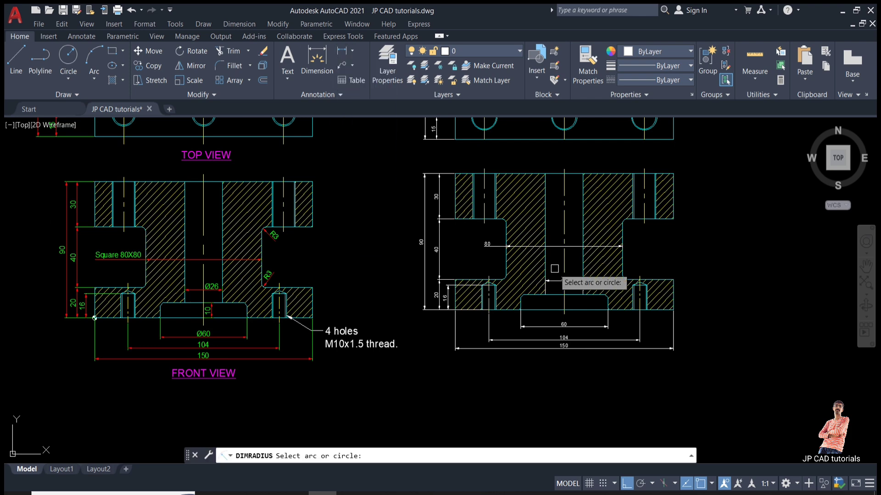
scroll(627, 248, "up", 4)
left_click(617, 183)
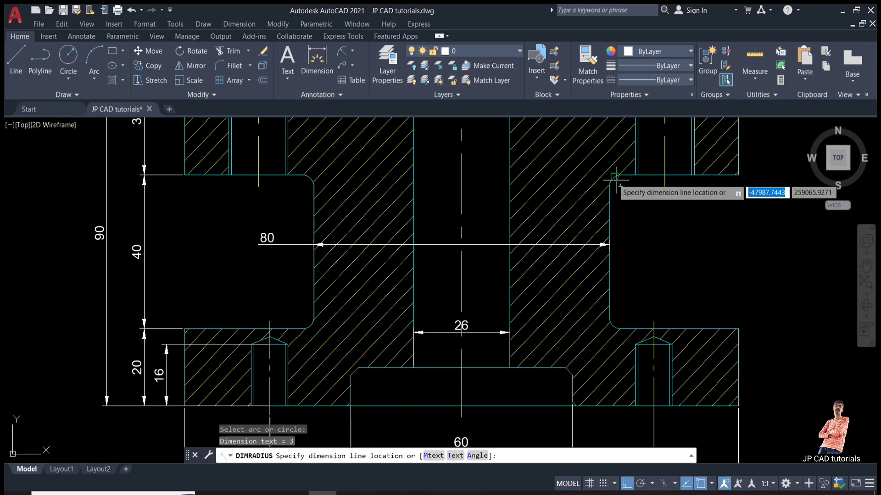
scroll(620, 185, "up", 5)
left_click(584, 152)
scroll(599, 179, "down", 4)
- Add a radius dimension to the fillet between the neck and the lower flange on the right side, with its text above the flange
key("Return")
scroll(592, 381, "up", 1)
left_click(595, 381)
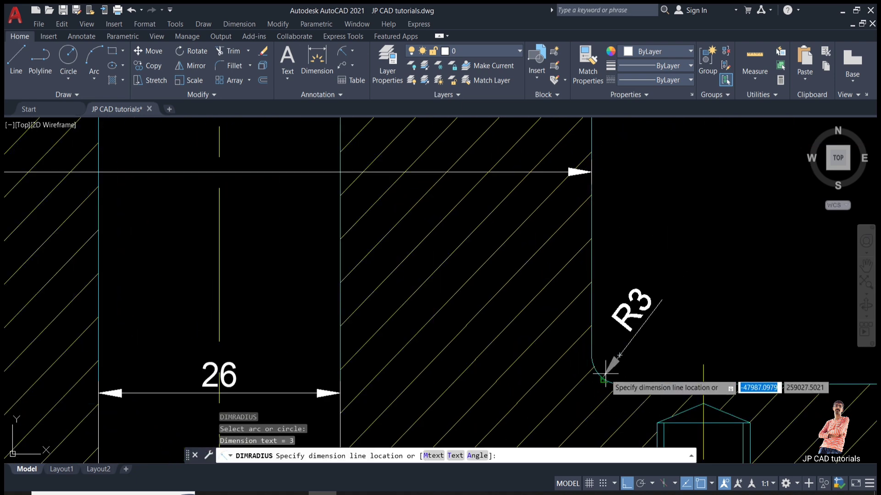
left_click(612, 364)
scroll(624, 302, "down", 3)
scroll(622, 283, "down", 2)
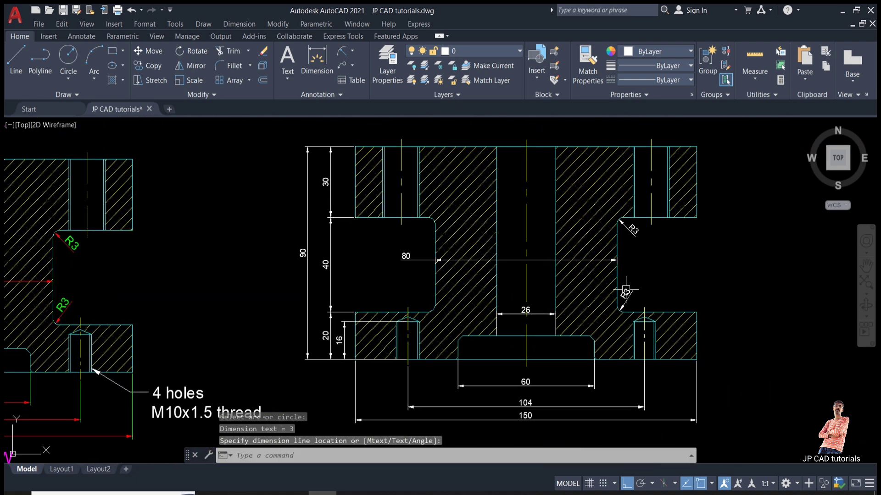
- With ortho off, place a multileader from the lower right threaded hole's right wall to a landing outside the section at the lower right
scroll(622, 288, "down", 2)
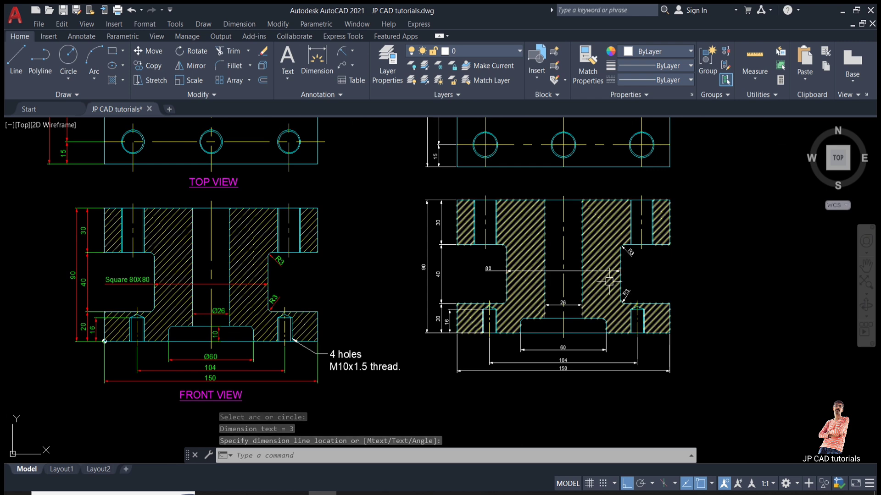
left_click(344, 70)
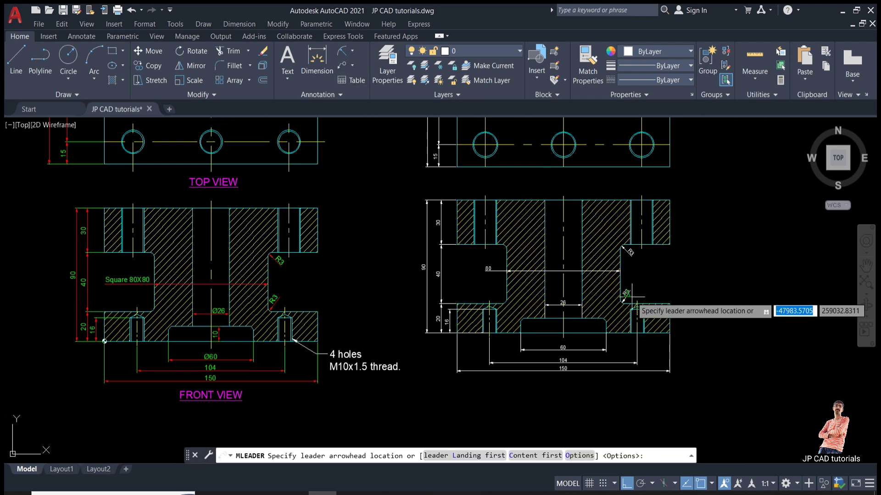
scroll(695, 357, "up", 6)
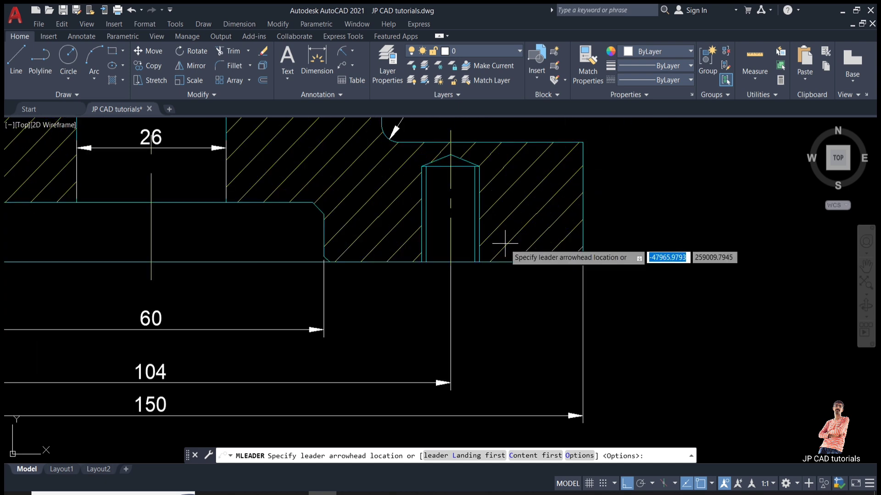
left_click(480, 230)
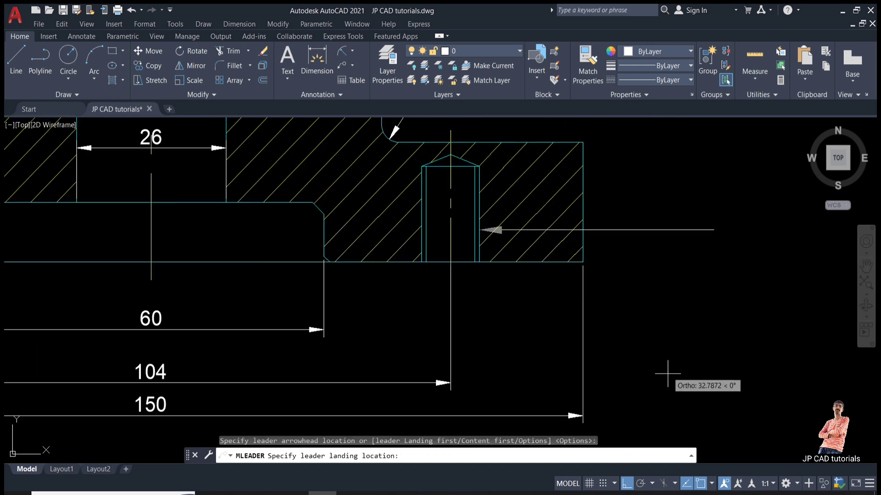
key("F8")
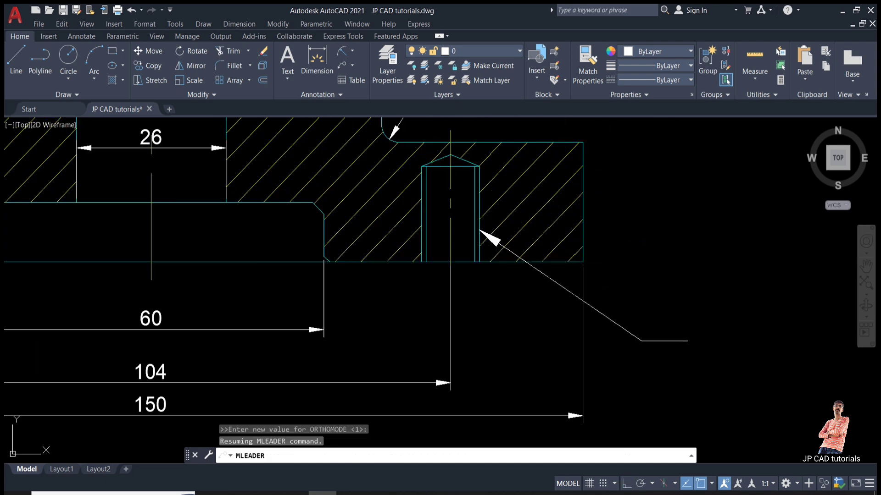
left_click(687, 341)
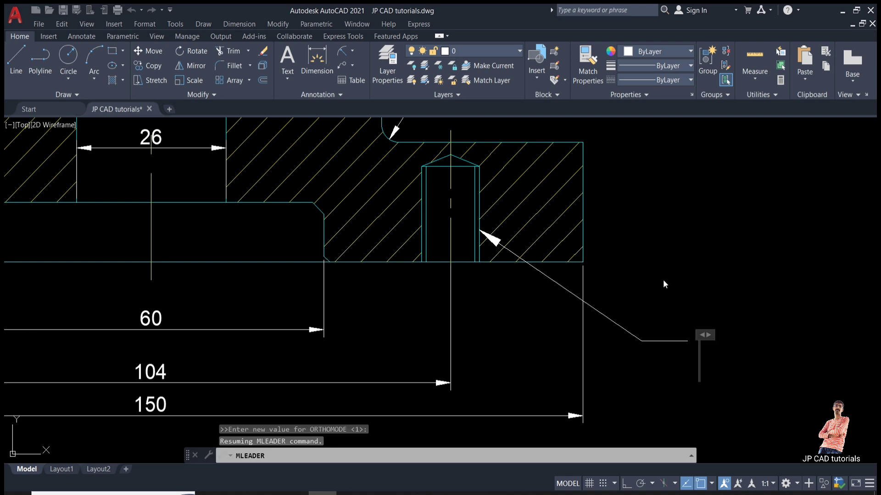
- Enter the leader note as "4 holes" with "M10X1.5 thread" on a second line and finish the text
scroll(664, 279, "down", 4)
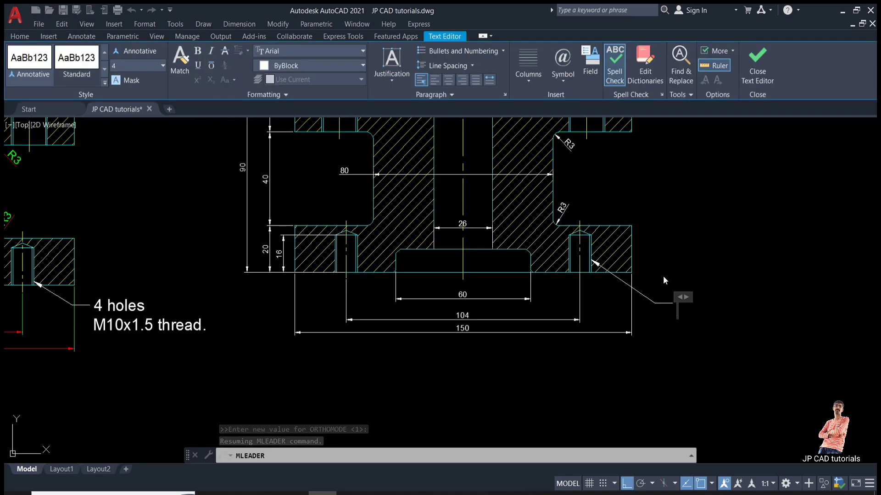
type("4 holes")
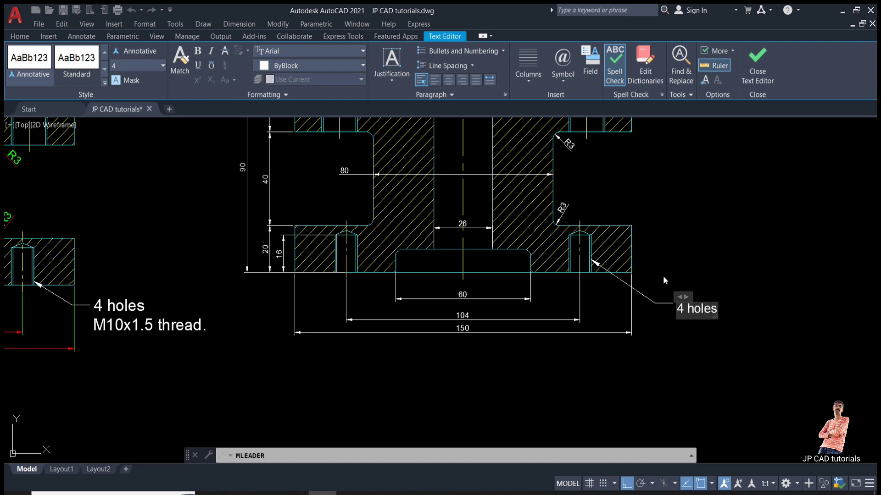
key("Return")
type("M10X1.5 thread")
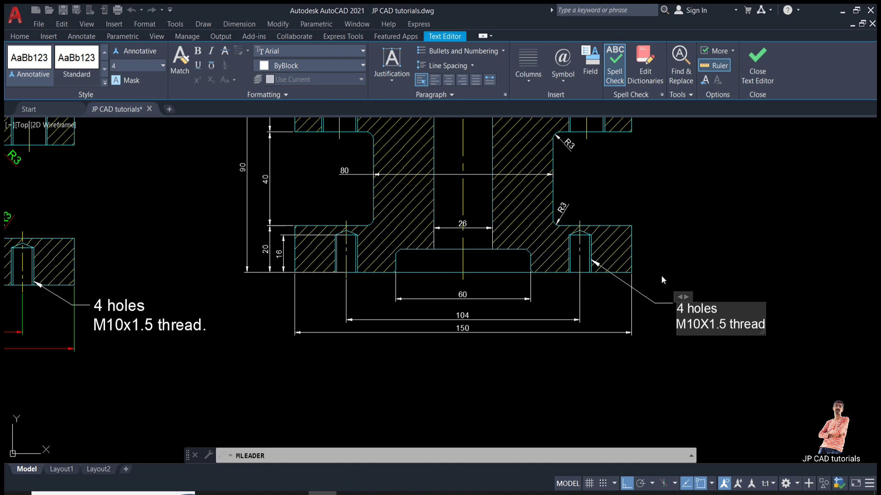
left_click(759, 76)
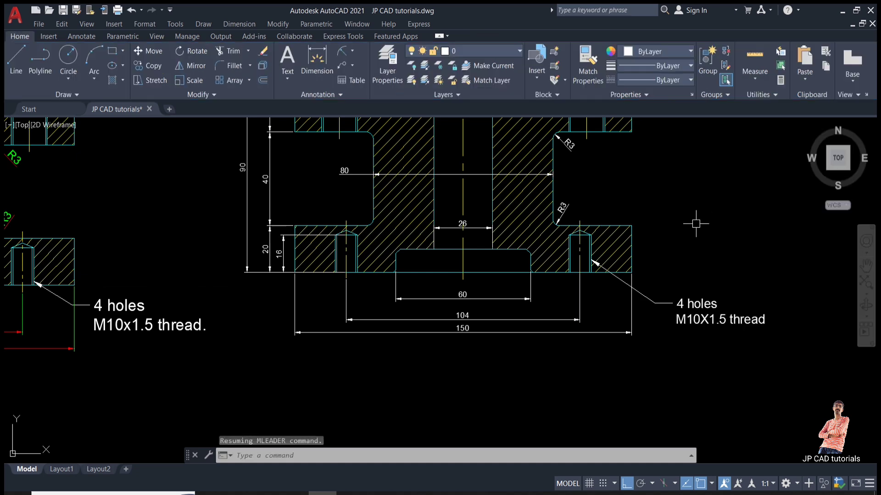
scroll(662, 219, "down", 2)
middle_click_drag(660, 222, 657, 239)
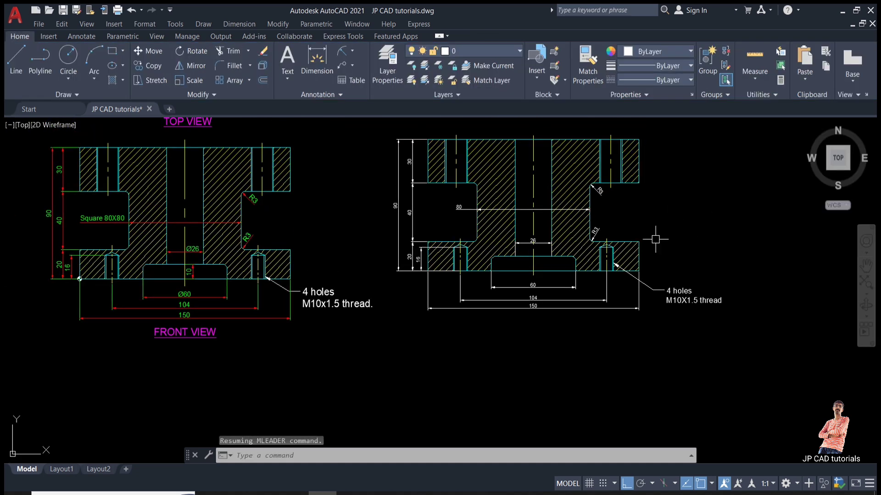
- Copy the "4 holes M10X1.5 thread" leader from the new front view to beside the upper right hole of the new top view
left_click(689, 301)
type("co")
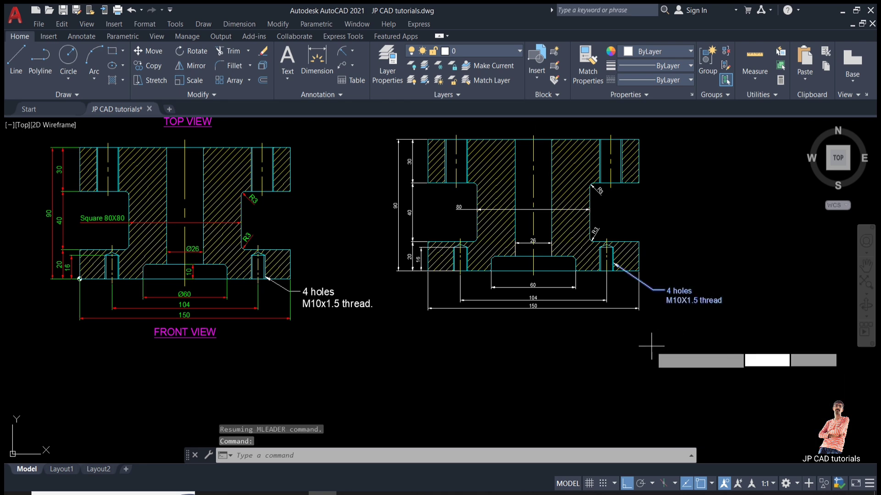
key("Return")
left_click(703, 296)
middle_click_drag(683, 294, 673, 478)
middle_click_drag(671, 332, 653, 462)
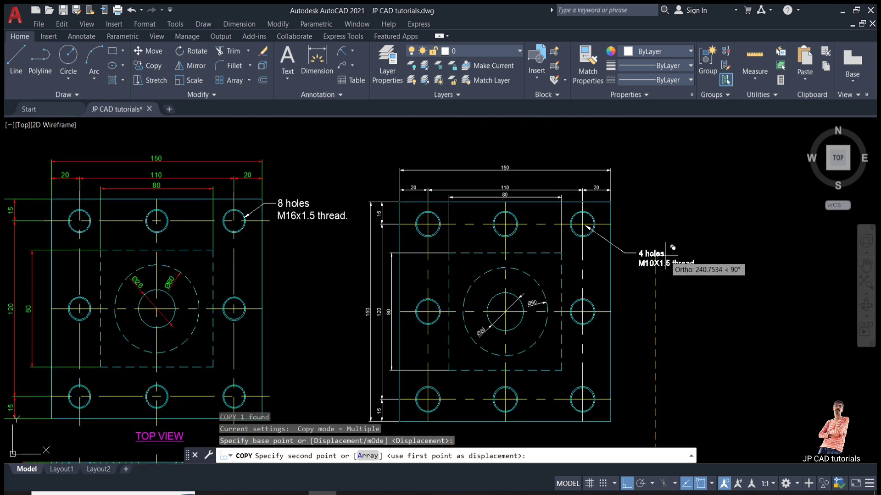
left_click(665, 260)
key("Escape")
key("Escape")
- Stretch the copied leader's arrowhead to the right edge of the upper right hole's outer circle in the new top view
scroll(664, 256, "up", 4)
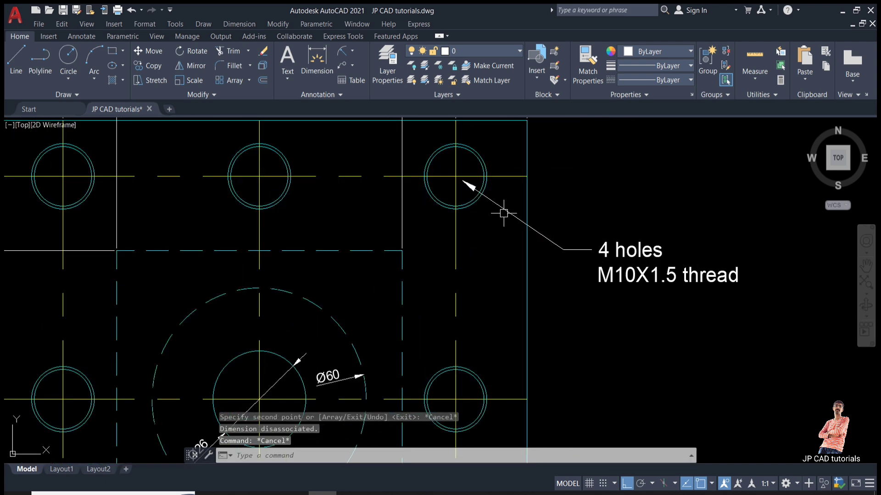
left_click(478, 189)
left_click(462, 181)
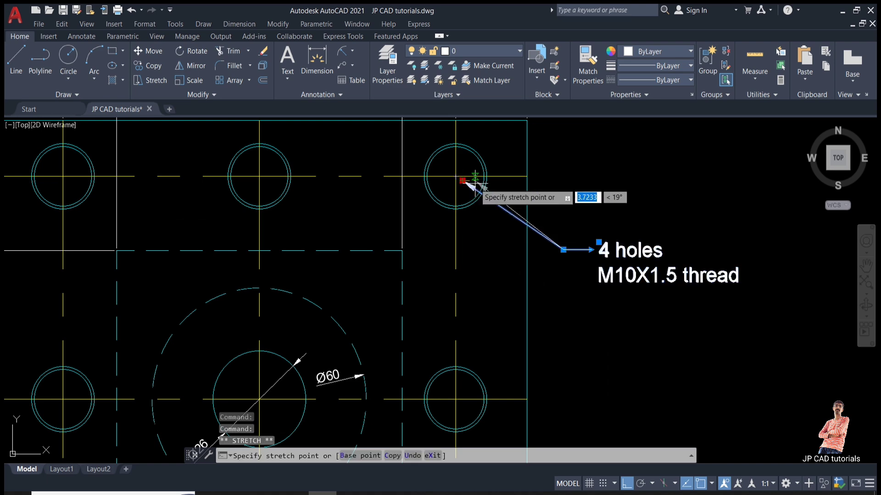
left_click(486, 183)
scroll(572, 239, "down", 2)
middle_click_drag(604, 236, 664, 236)
key("Escape")
- Change the copied leader's note to "8 holes" with "M16X1.5 thread" on the second line and finish the text
double_click(662, 234)
type("8")
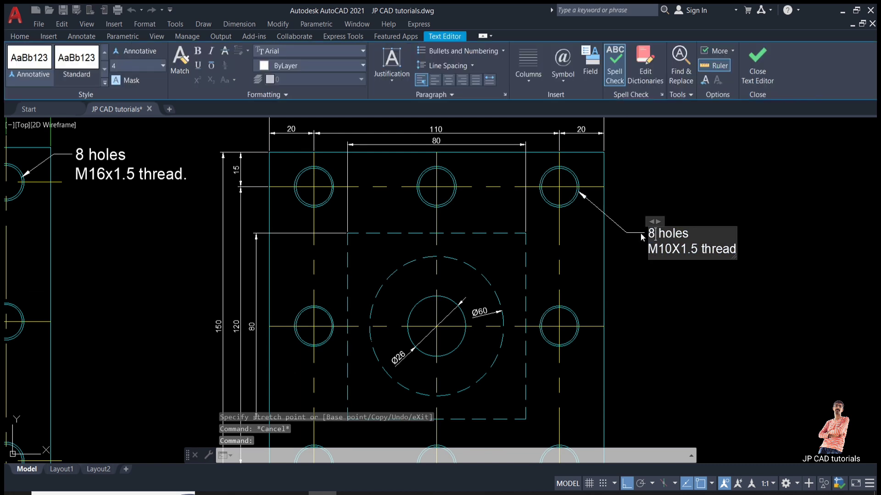
left_click(762, 67)
scroll(607, 260, "down", 4)
middle_click_drag(608, 261, 605, 195)
scroll(604, 209, "down", 5)
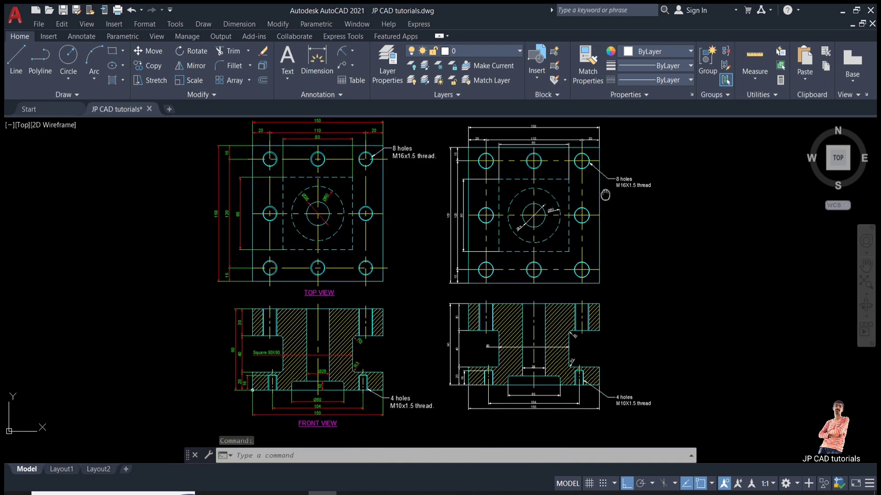